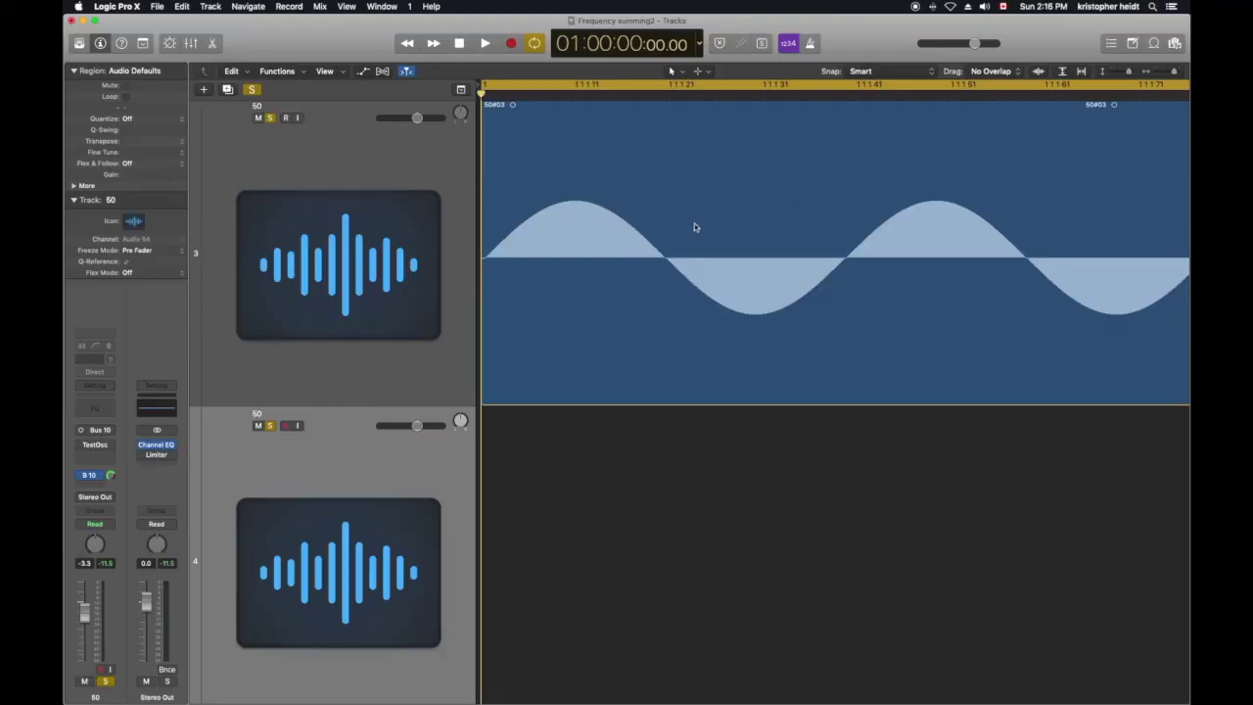
- Copy the 50 region onto the empty 50 track below at the same start, and play the upper track soloed alone
{"action": "left_click_drag", "start_coordinate": [539, 382], "coordinate": [537, 481]}
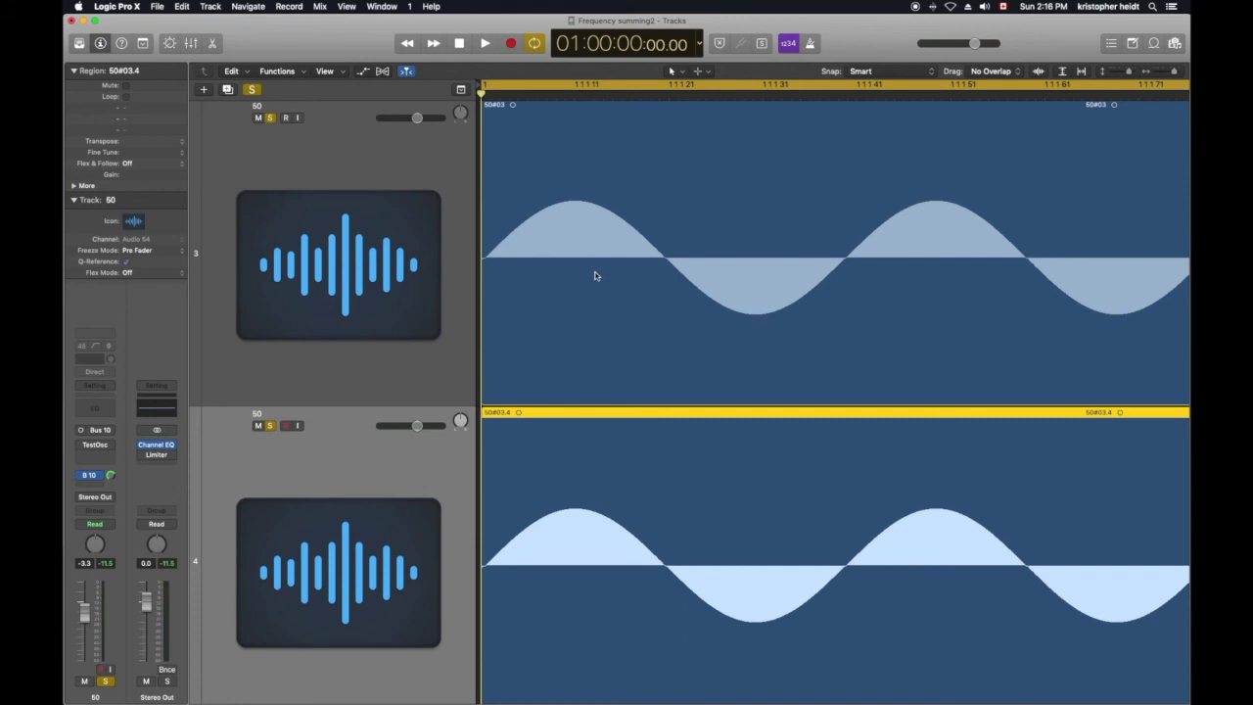
{"action": "left_click", "coordinate": [269, 425]}
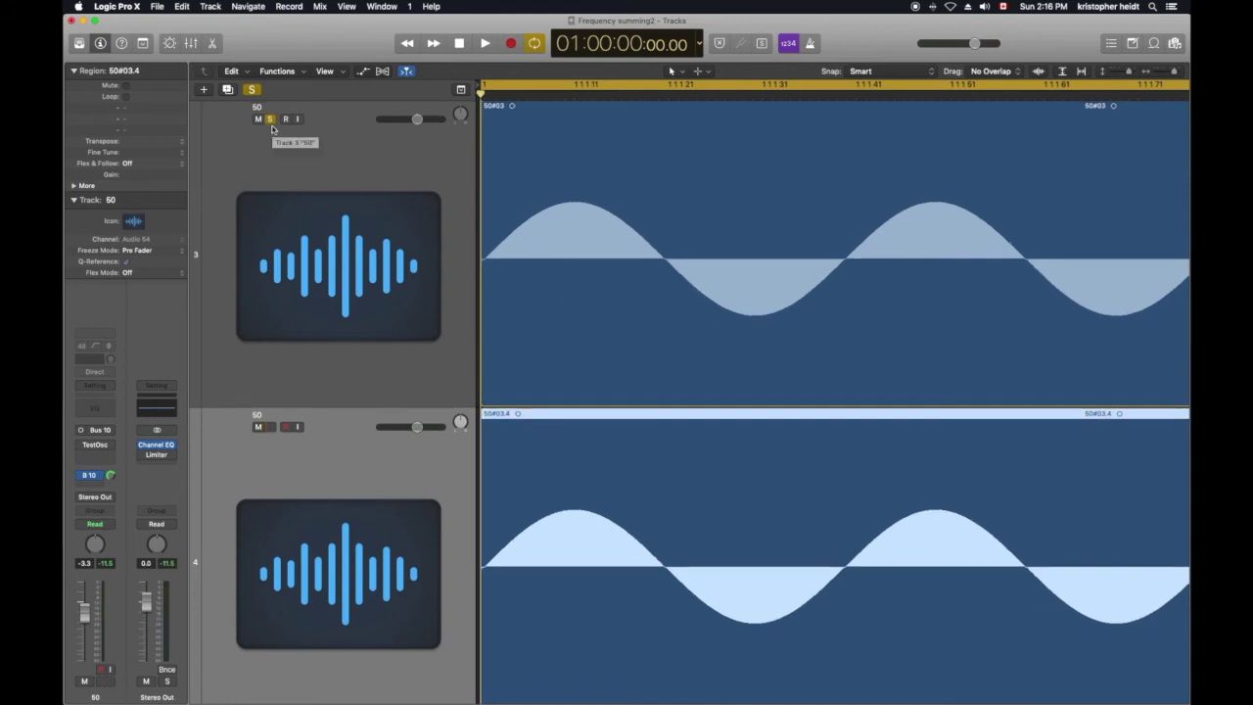
{"action": "key", "text": "space"}
{"action": "key", "text": "space"}
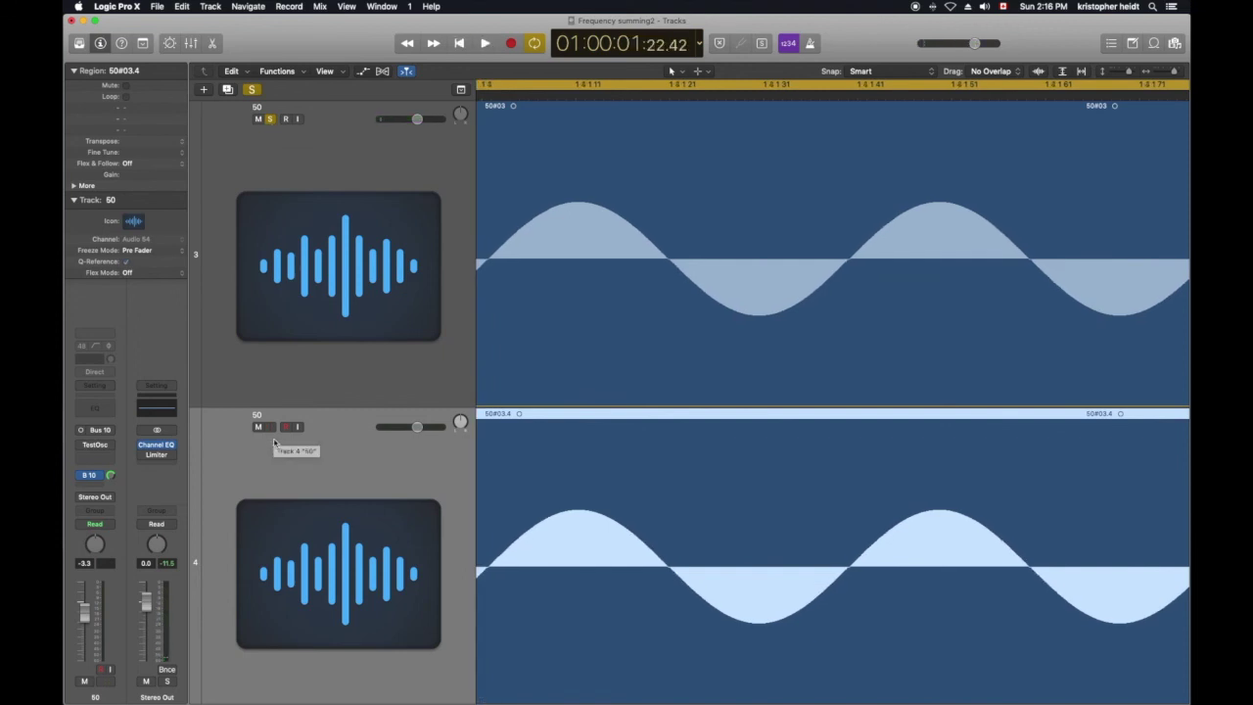
- Play the two aligned 50 tracks, toggling the lower track's solo to compare one wave with both summed
{"action": "left_click", "coordinate": [270, 427]}
{"action": "key", "text": "space"}
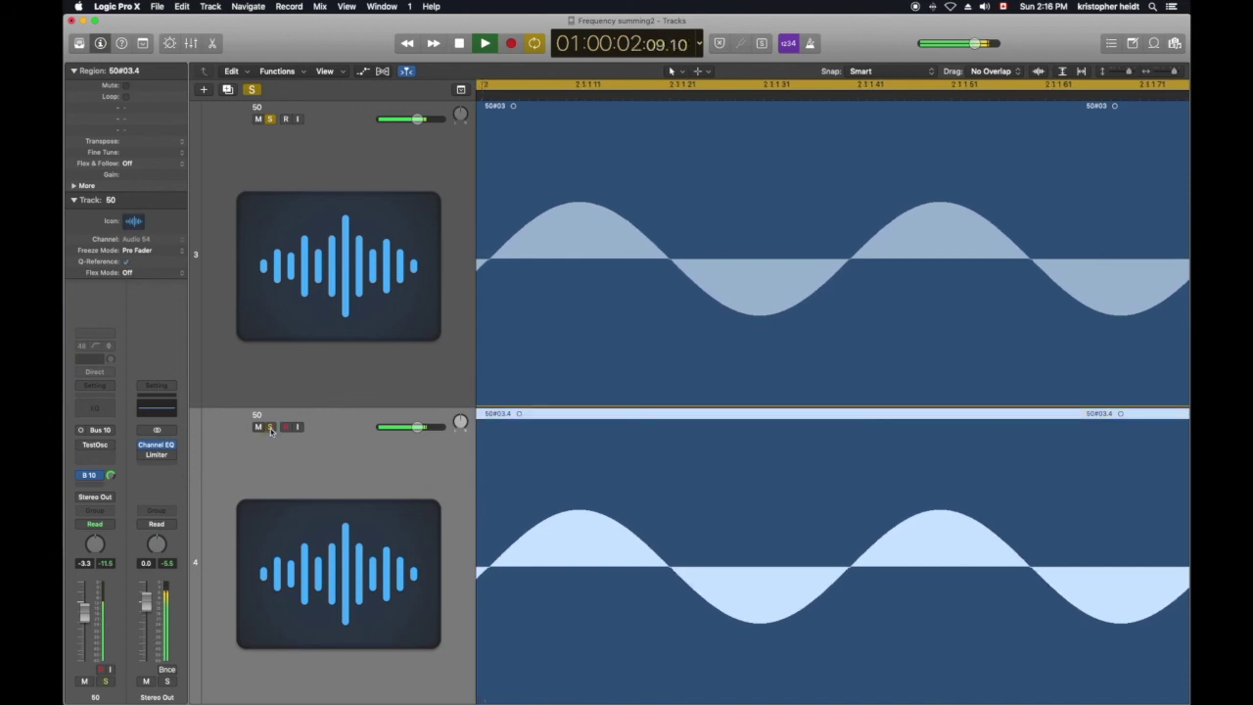
{"action": "left_click", "coordinate": [271, 427]}
{"action": "left_click", "coordinate": [270, 426]}
{"action": "left_click", "coordinate": [270, 427]}
{"action": "key", "text": "space"}
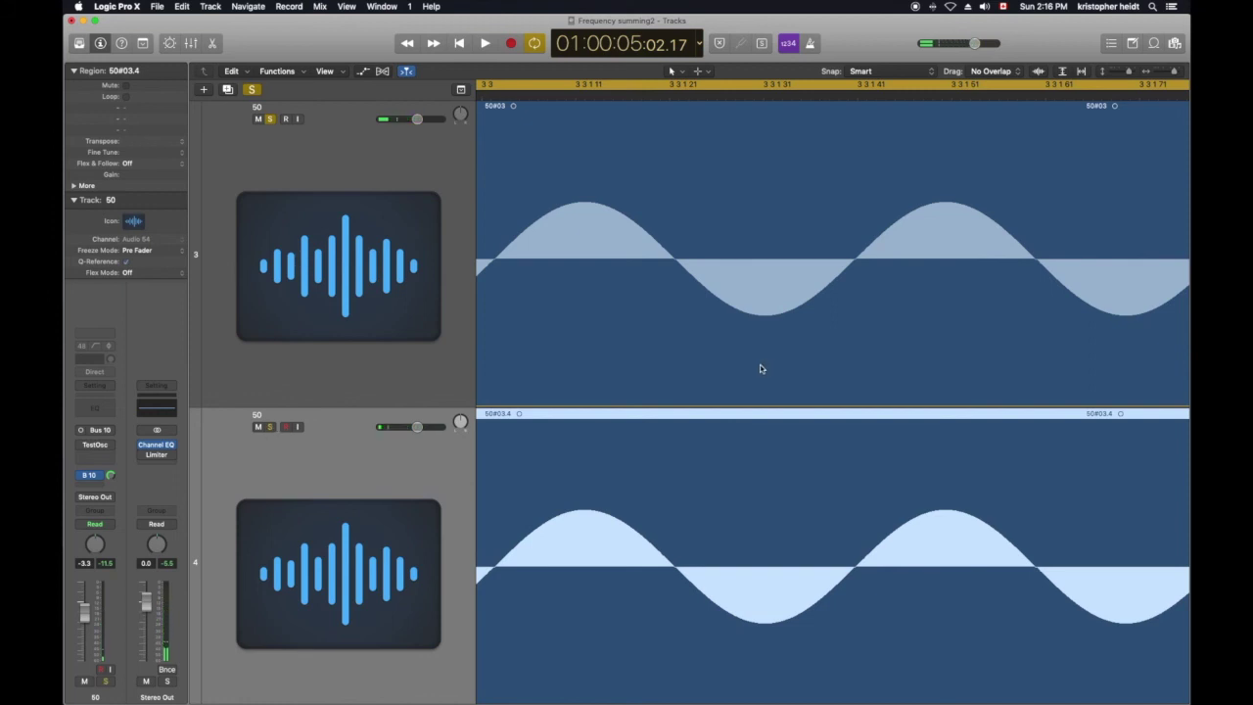
- From the project start, move the playhead across the first cycle to compare both waves at peak, trough and cycle end
{"action": "scroll", "coordinate": [645, 385], "scroll_direction": "right", "scroll_amount": 5}
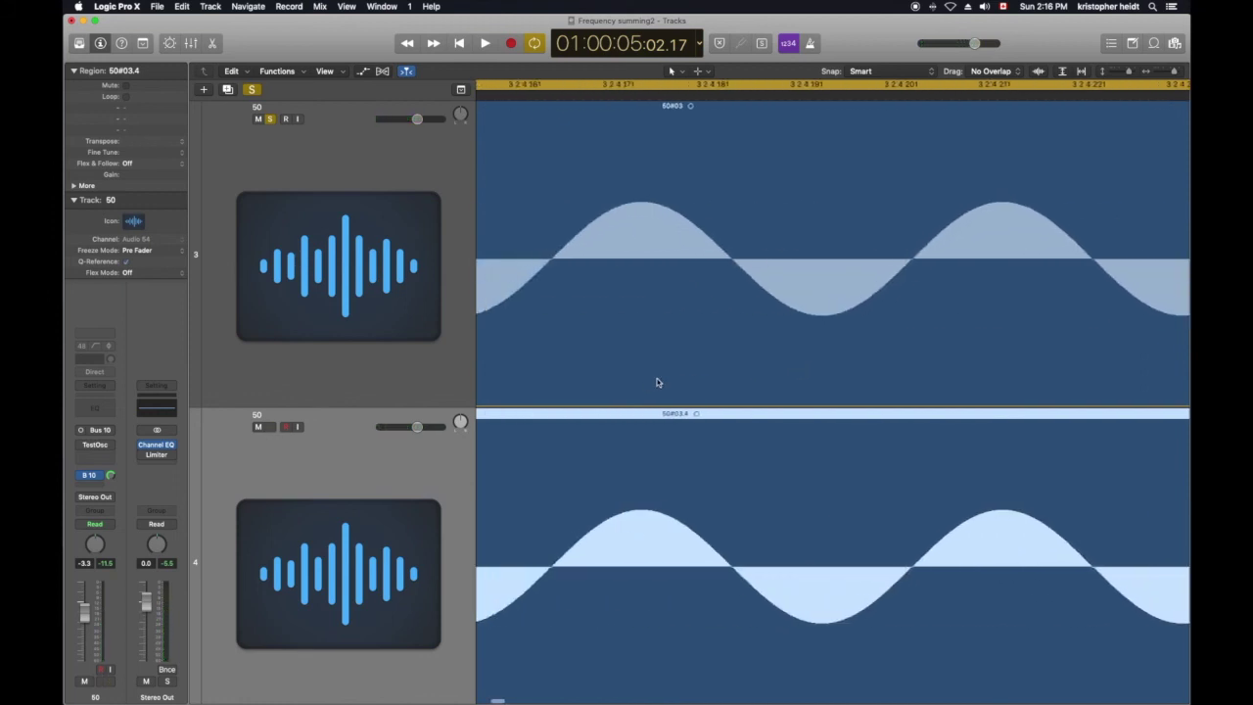
{"action": "key", "text": "Return"}
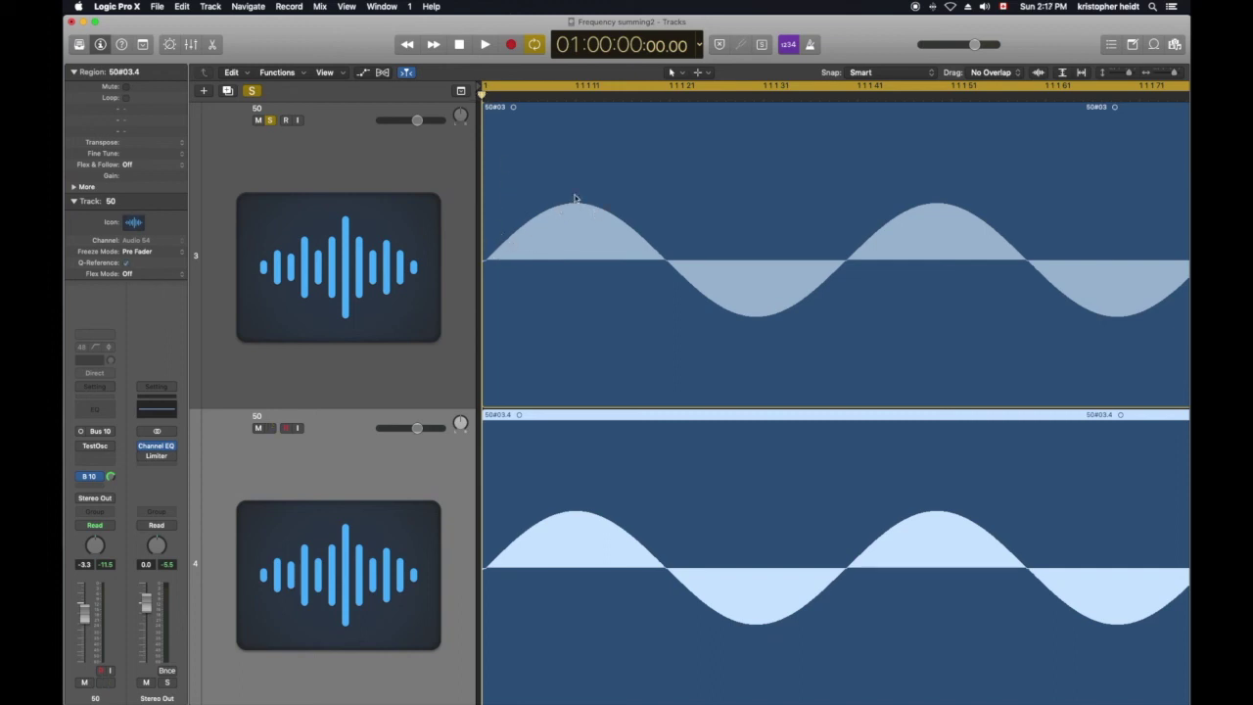
{"action": "key", "text": "space"}
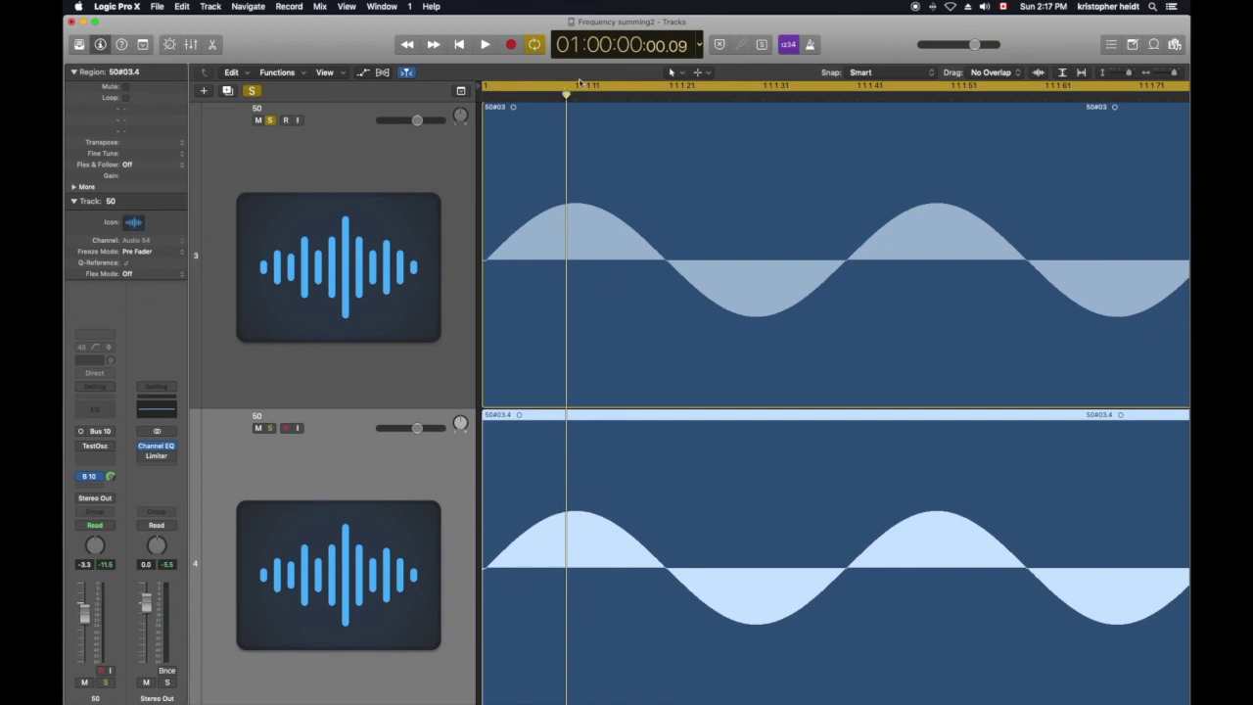
{"action": "left_click_drag", "start_coordinate": [566, 95], "coordinate": [744, 249]}
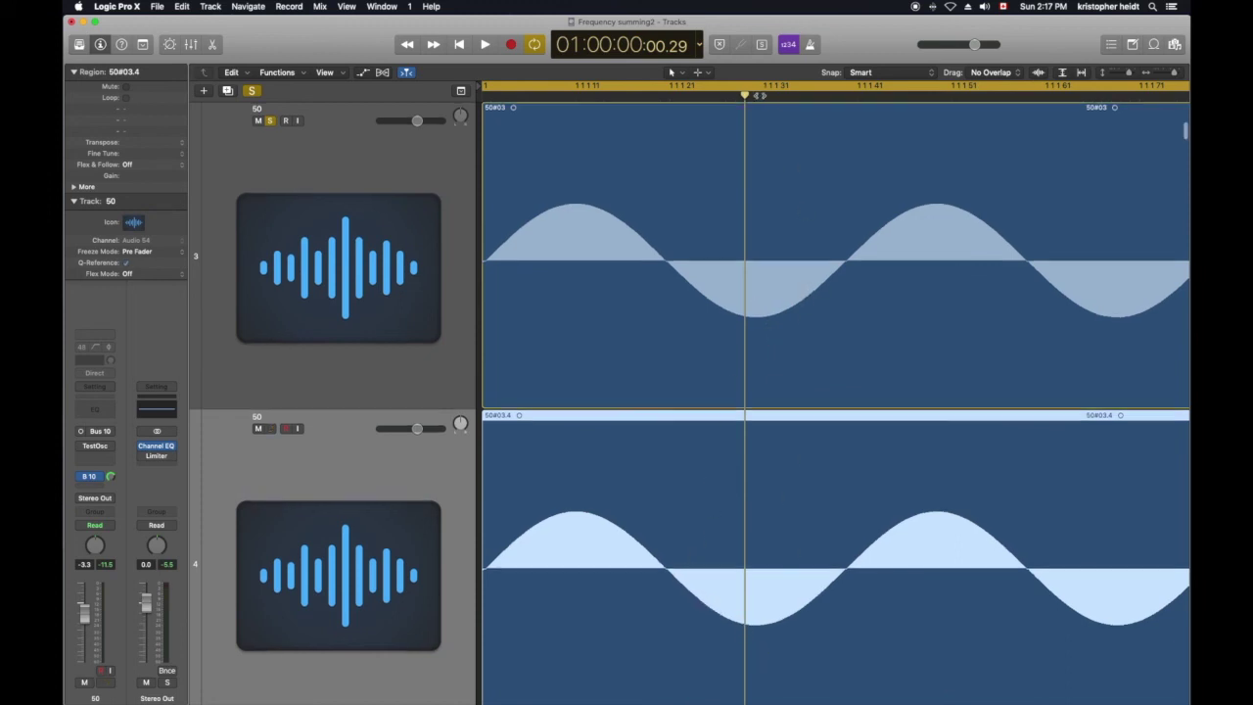
{"action": "scroll", "coordinate": [746, 95], "scroll_direction": "up", "scroll_amount": 2}
{"action": "left_click_drag", "start_coordinate": [746, 95], "coordinate": [847, 95]}
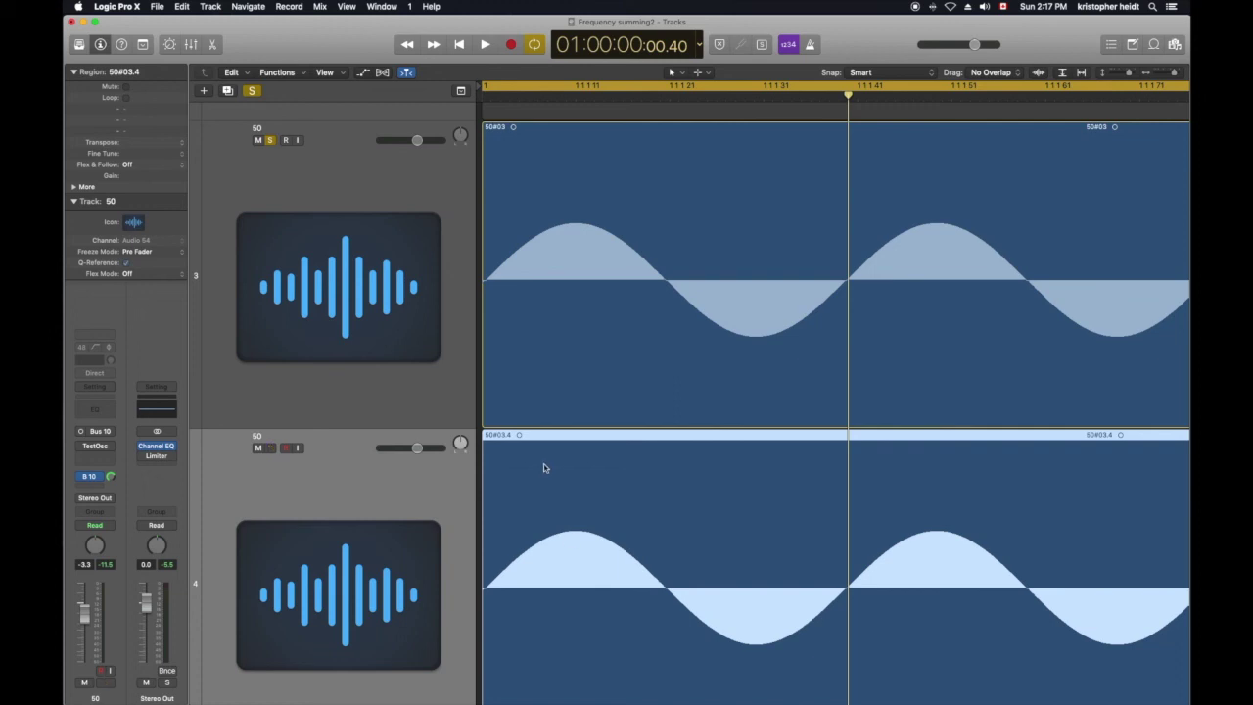
- Shift the lower 50 region half a cycle later, and place the playhead where its peak meets the upper wave's trough
{"action": "left_click_drag", "start_coordinate": [544, 468], "coordinate": [729, 481]}
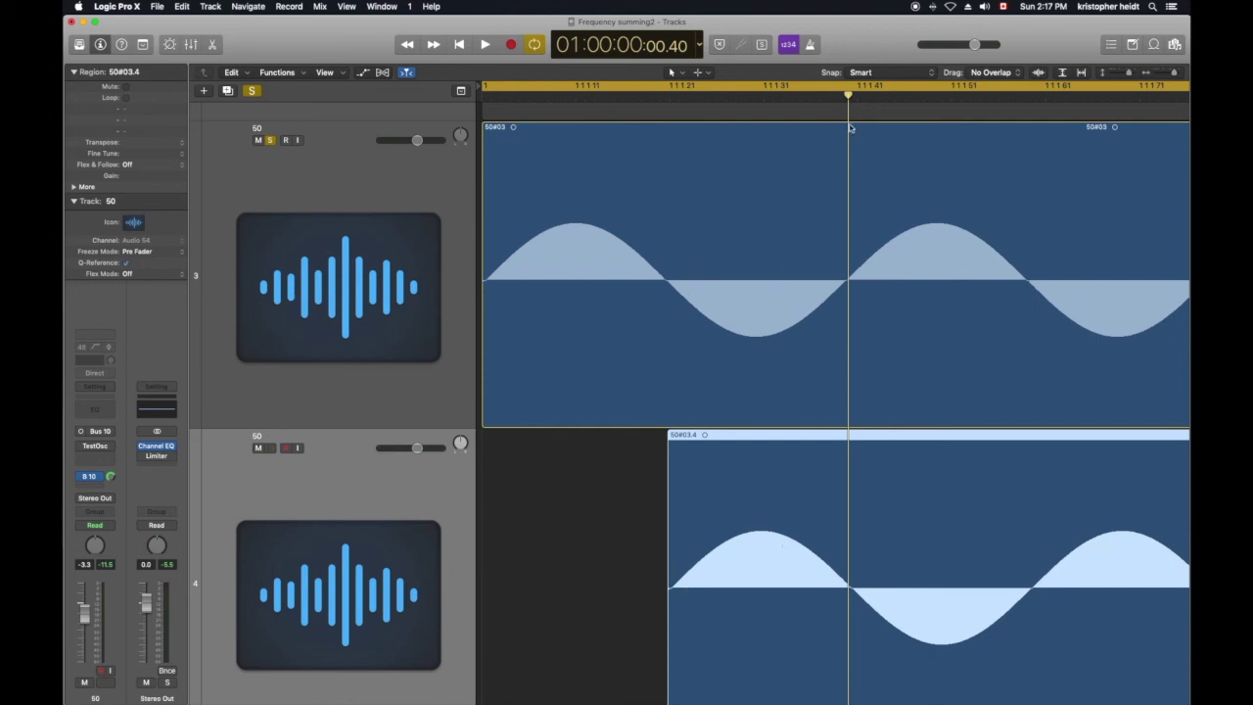
{"action": "left_click_drag", "start_coordinate": [849, 96], "coordinate": [759, 127]}
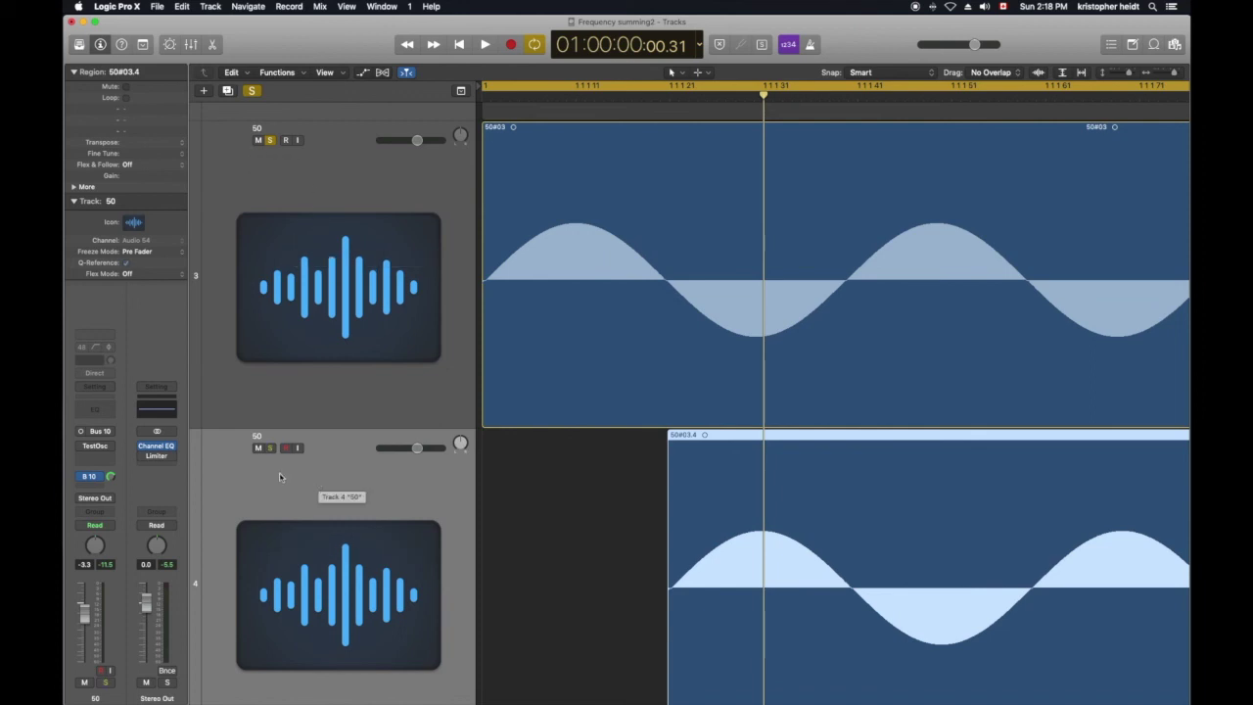
- Play the half-cycle-offset tracks, repeatedly toggling the lower track's solo to hear how the opposing waves sum
{"action": "key", "text": "space"}
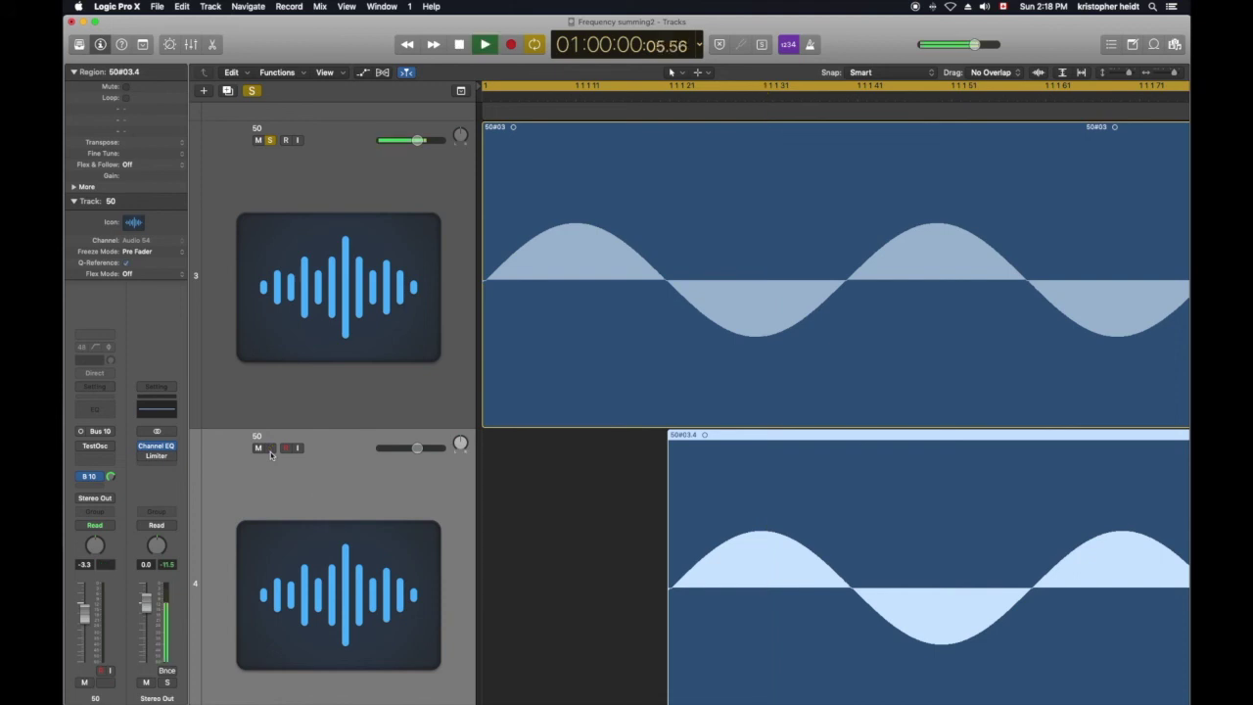
{"action": "left_click", "coordinate": [270, 447]}
{"action": "left_click", "coordinate": [270, 448]}
{"action": "left_click", "coordinate": [271, 448]}
{"action": "left_click", "coordinate": [270, 447]}
{"action": "left_click", "coordinate": [270, 447]}
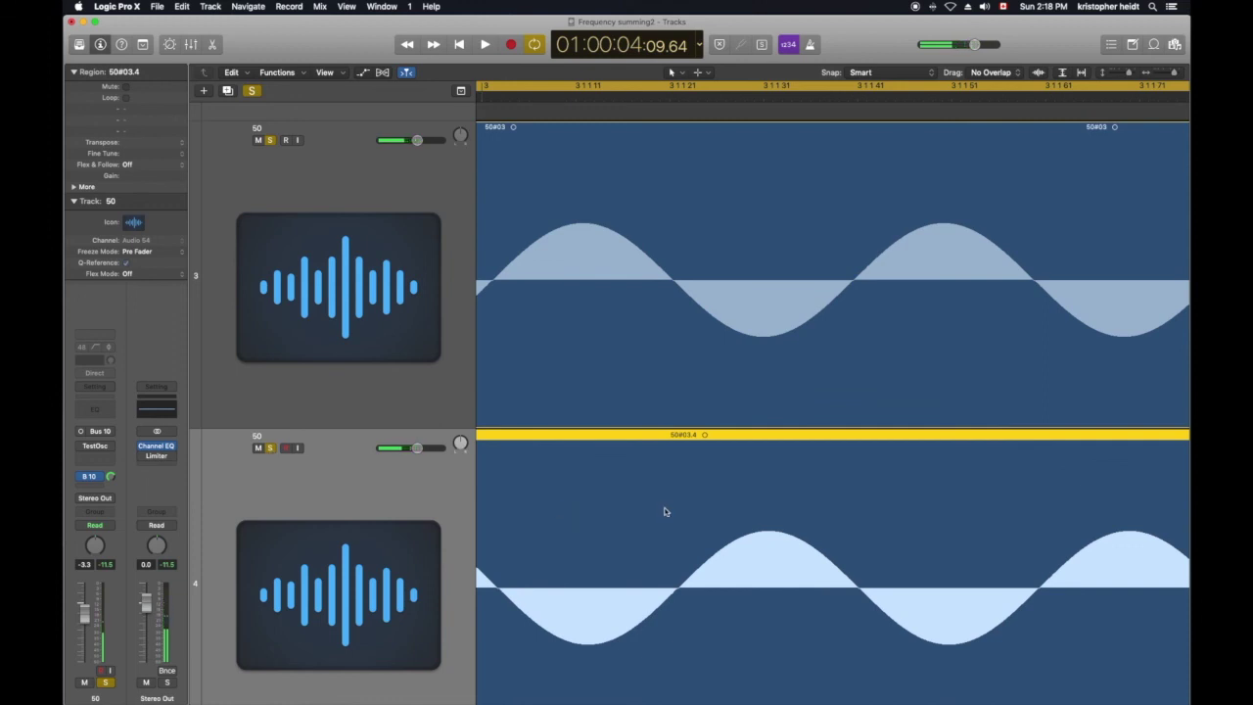
{"action": "key", "text": "space"}
- Place the playhead on the upper wave's zero crossing and nudge the lower region slightly earlier so its crossing matches
{"action": "left_click_drag", "start_coordinate": [612, 98], "coordinate": [563, 108]}
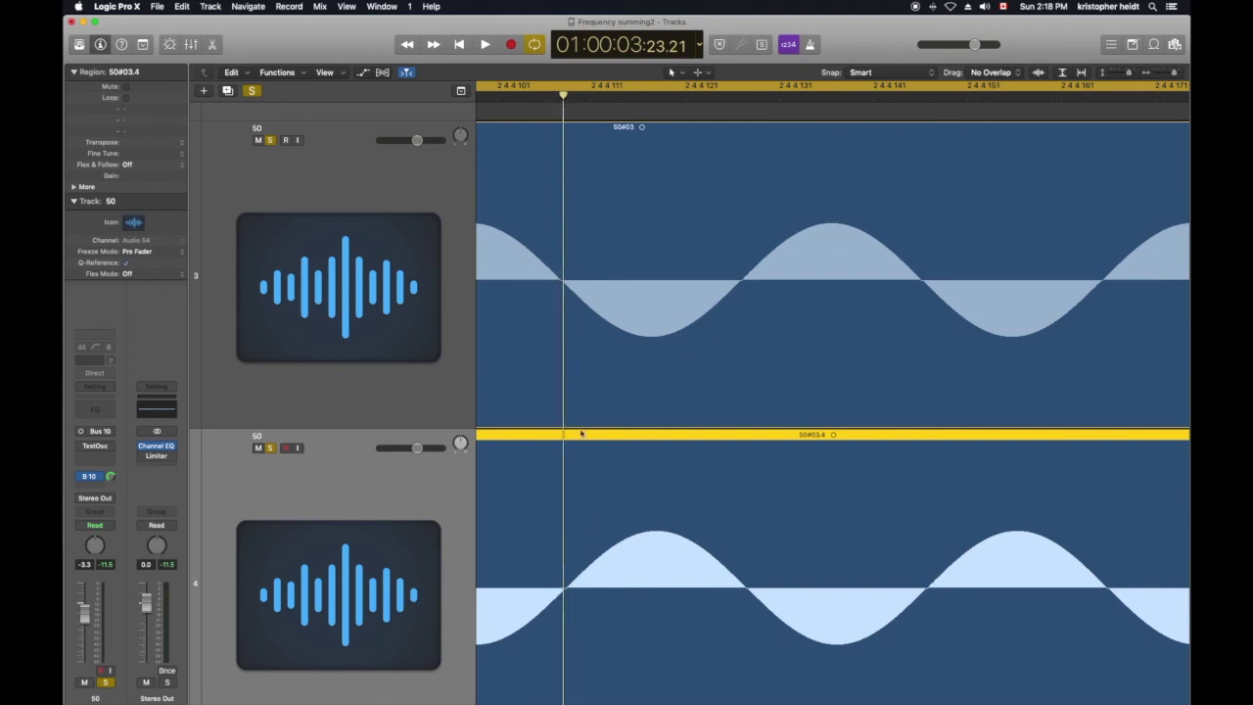
{"action": "scroll", "coordinate": [568, 587], "scroll_direction": "up", "scroll_amount": 5}
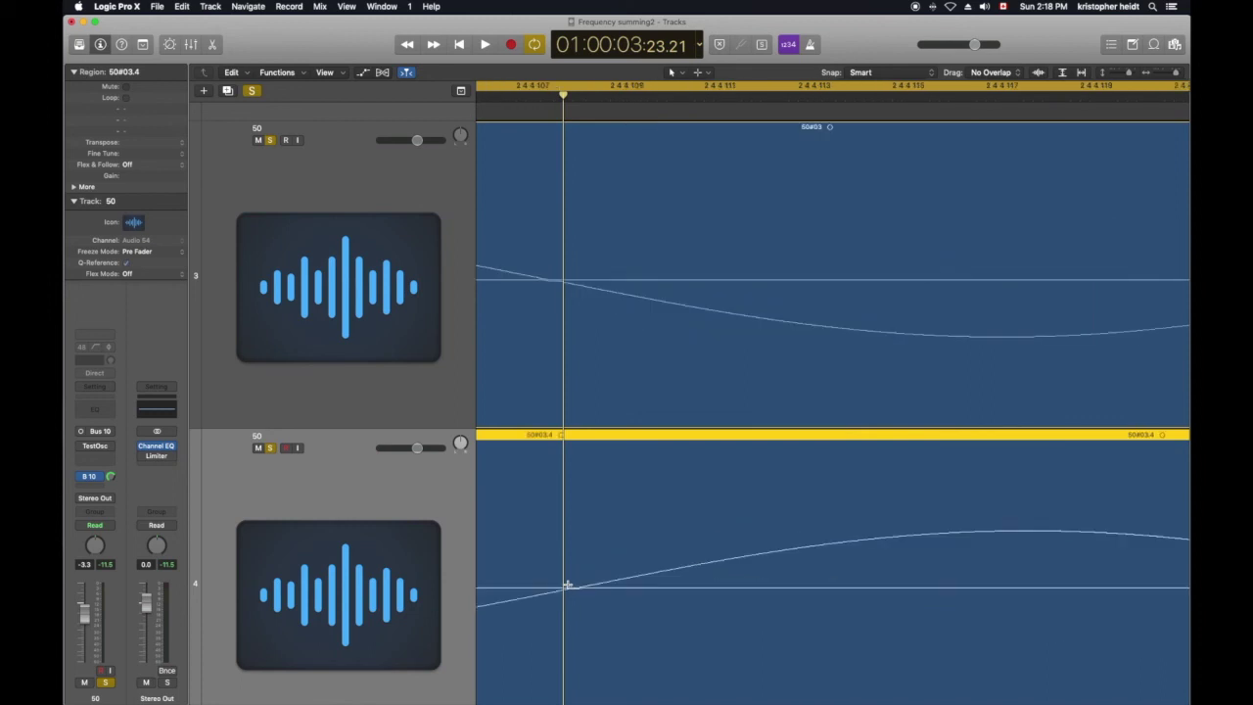
{"action": "left_click_drag", "start_coordinate": [560, 89], "coordinate": [553, 90]}
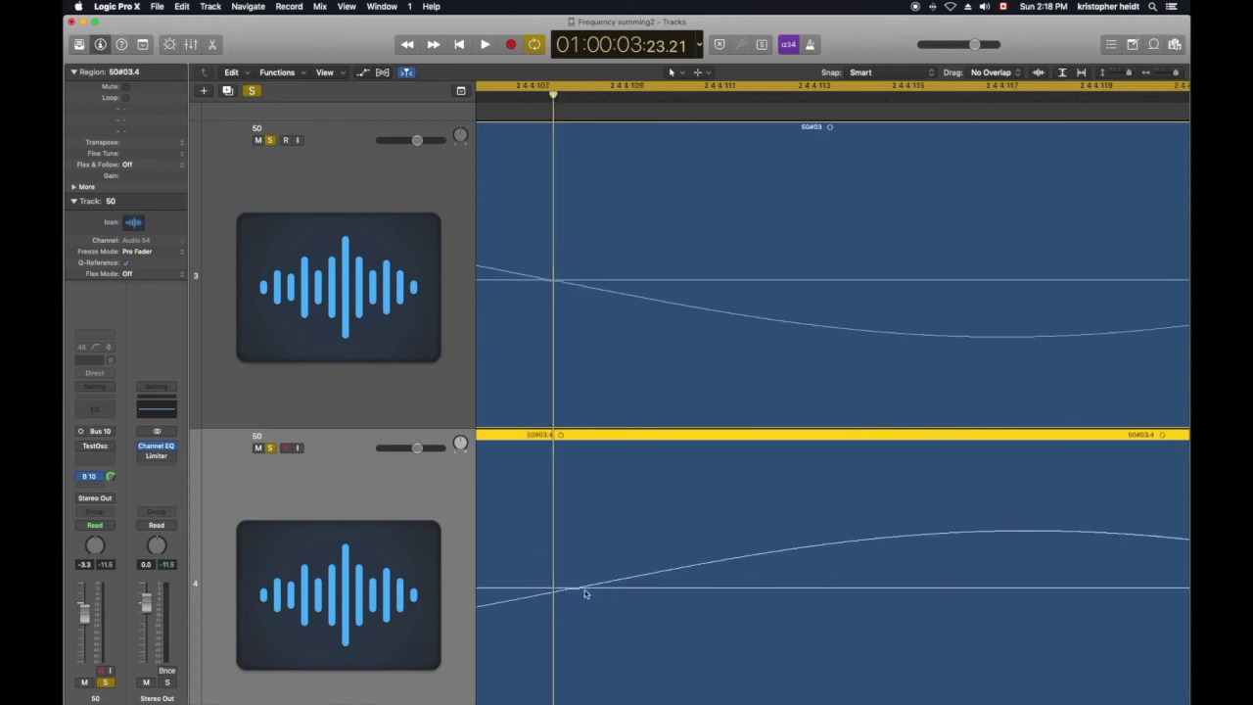
{"action": "left_click_drag", "start_coordinate": [668, 497], "coordinate": [644, 503]}
{"action": "scroll", "coordinate": [644, 504], "scroll_direction": "down", "scroll_amount": 5}
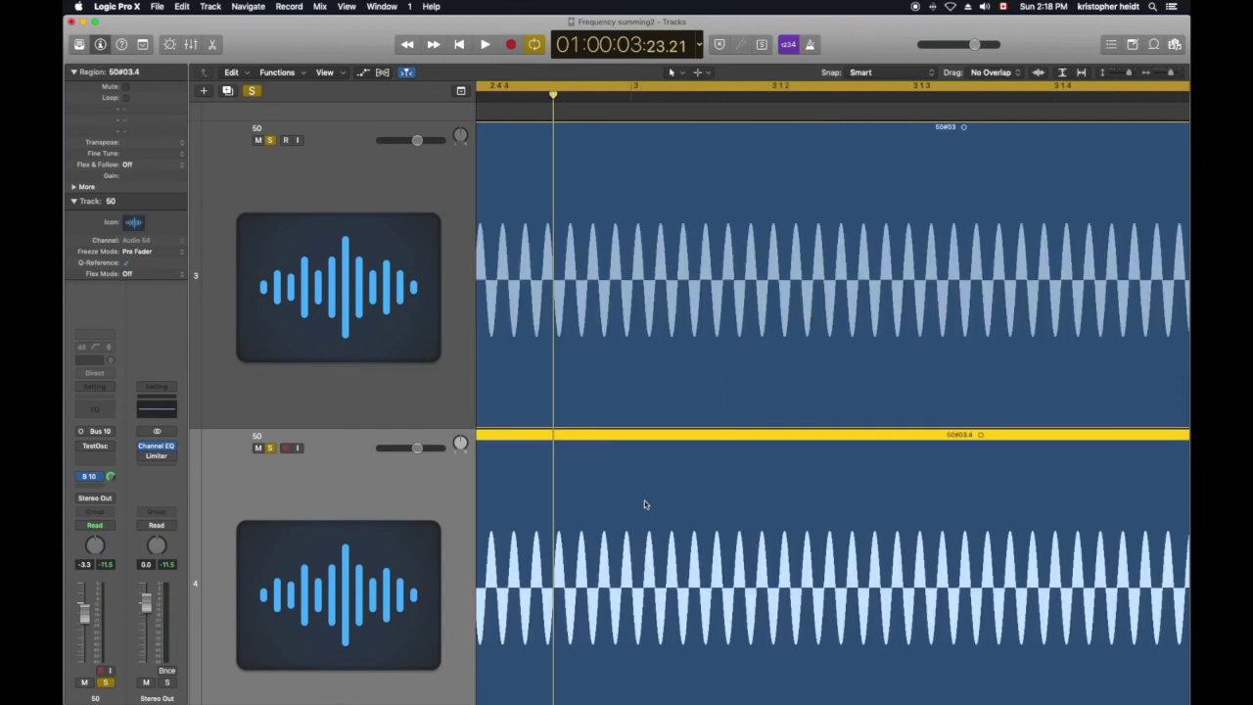
- Play the finely realigned opposing waves, switching the lower track's solo on and off to compare the level
{"action": "left_click", "coordinate": [272, 449]}
{"action": "key", "text": "space"}
{"action": "left_click", "coordinate": [272, 449]}
{"action": "left_click", "coordinate": [273, 449]}
{"action": "key", "text": "space"}
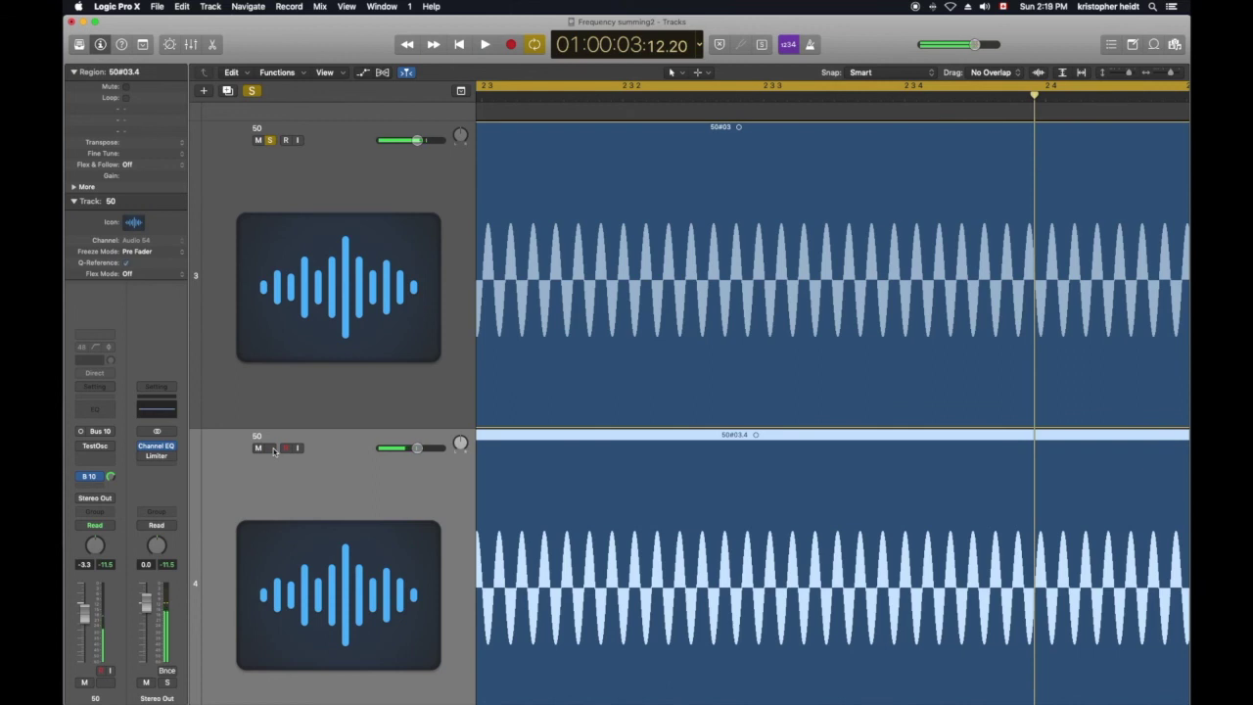
- Back at the project start, shift the lower region another half cycle later and place the playhead at the matching peaks
{"action": "left_click", "coordinate": [459, 44]}
{"action": "key", "text": "super+Right"}
{"action": "key", "text": "super+Right"}
{"action": "key", "text": "super+Right"}
{"action": "key", "text": "super+Right"}
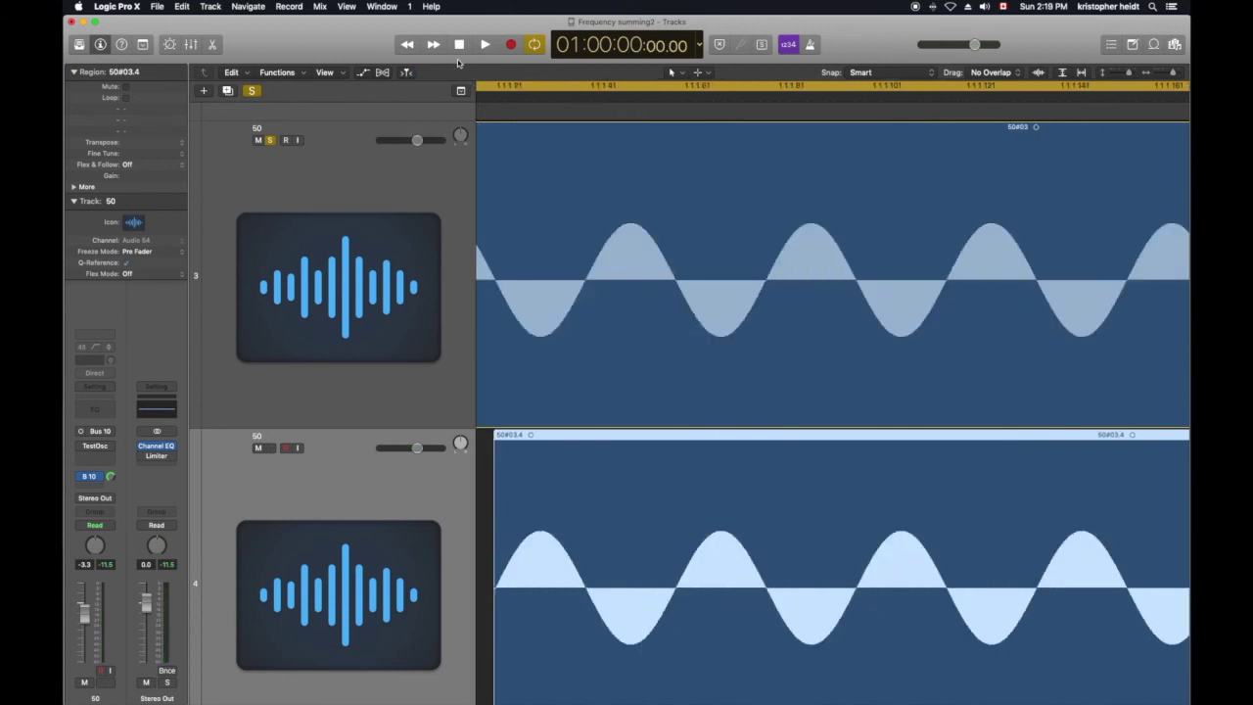
{"action": "left_click", "coordinate": [754, 202]}
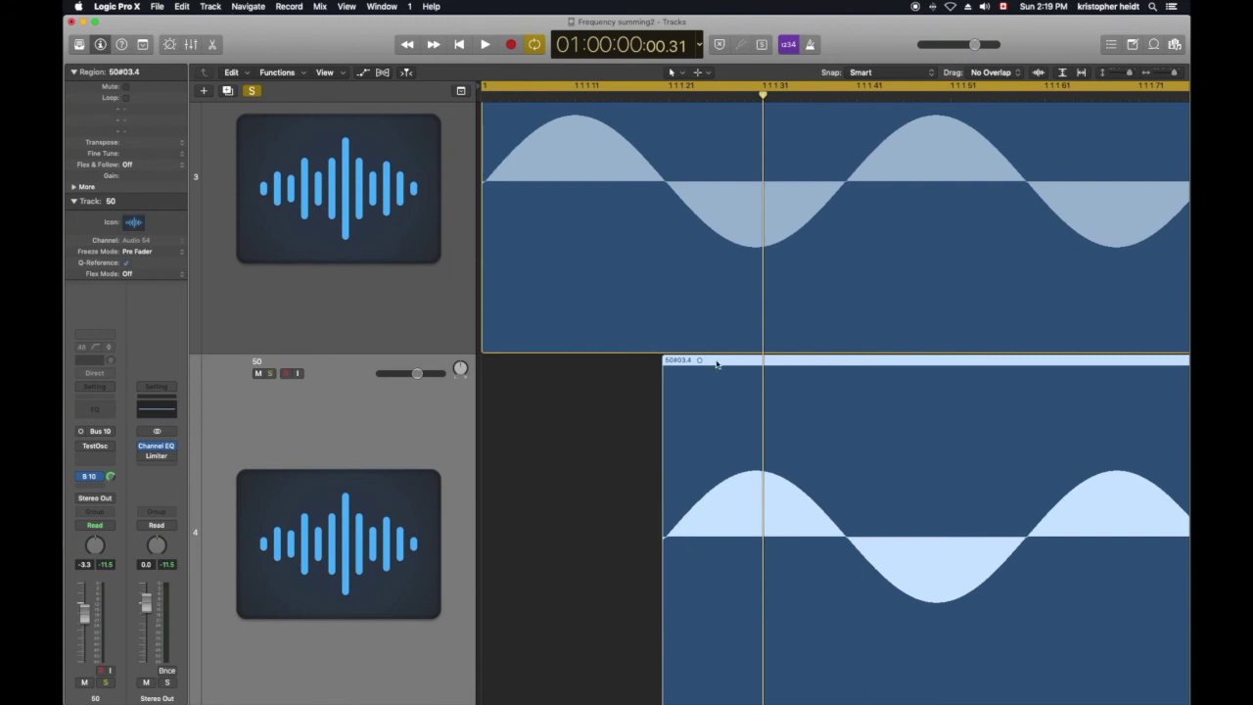
{"action": "left_click_drag", "start_coordinate": [718, 364], "coordinate": [894, 383]}
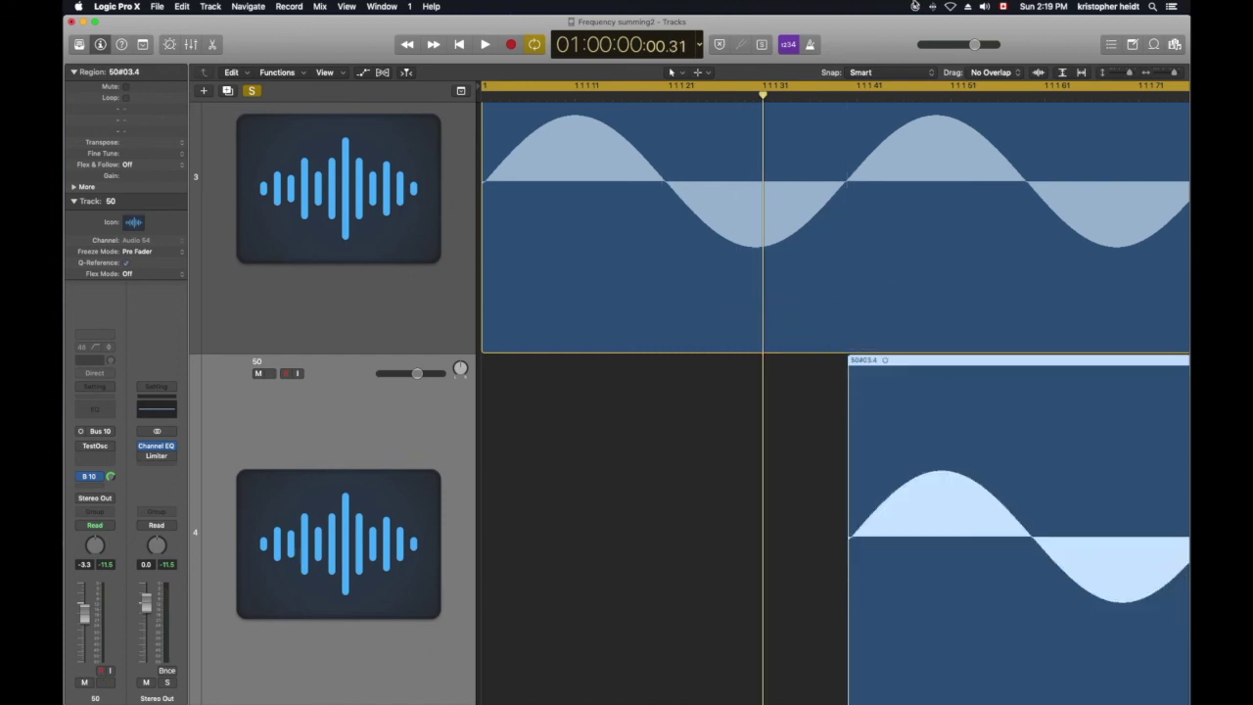
{"action": "left_click", "coordinate": [931, 90]}
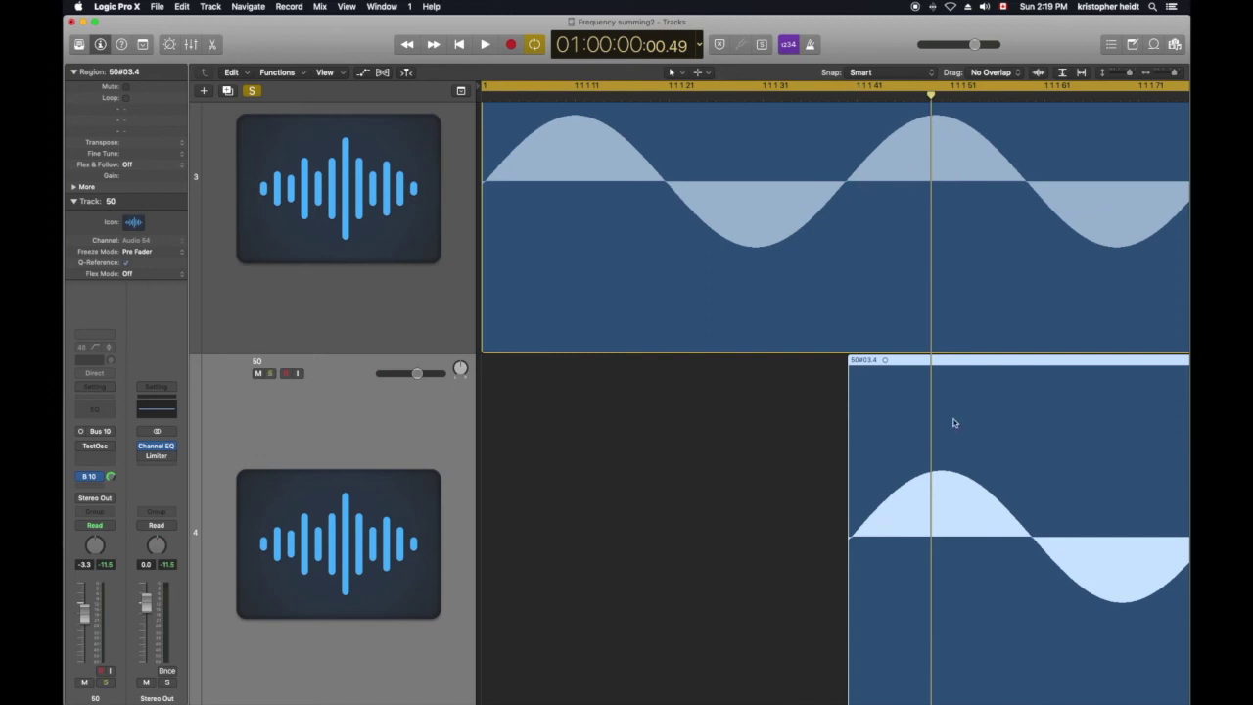
- Return the lower region to bar 1, then offset it a quarter cycle so its peak meets the upper wave's zero crossing
{"action": "left_click_drag", "start_coordinate": [1017, 370], "coordinate": [651, 371]}
{"action": "left_click", "coordinate": [574, 95]}
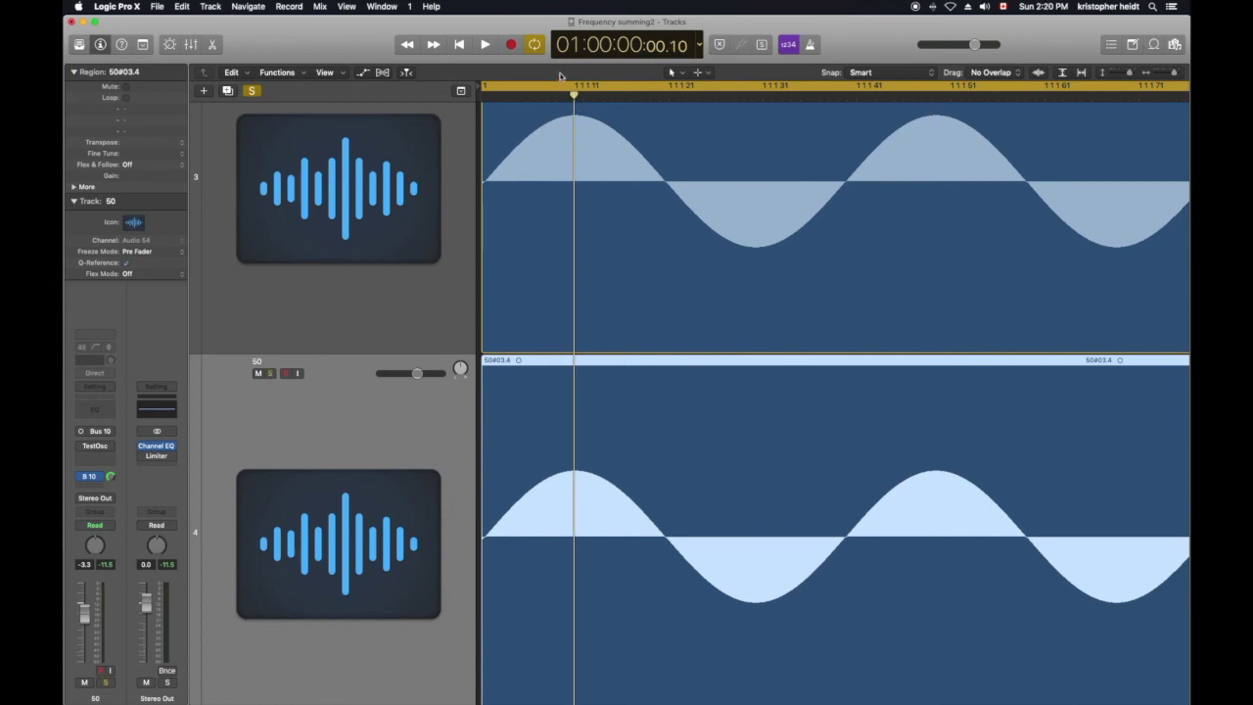
{"action": "left_click_drag", "start_coordinate": [574, 91], "coordinate": [665, 97]}
{"action": "scroll", "coordinate": [683, 364], "scroll_direction": "up", "scroll_amount": 1}
{"action": "left_click_drag", "start_coordinate": [673, 371], "coordinate": [762, 369]}
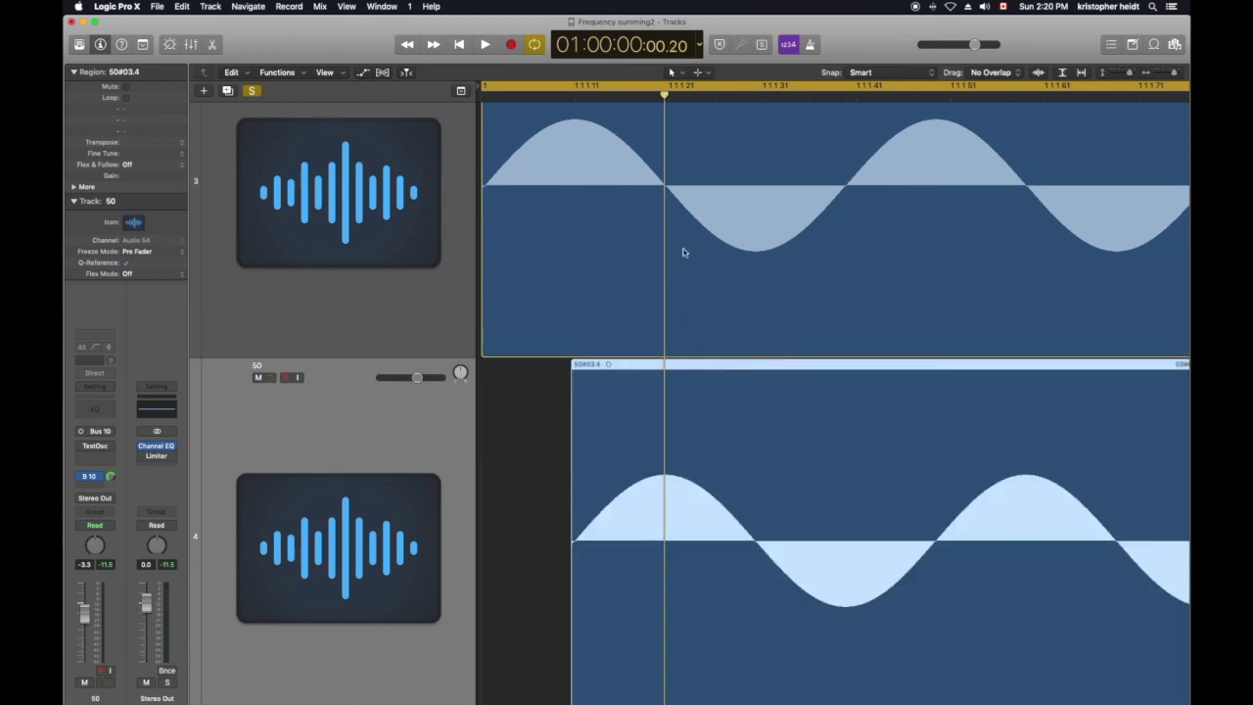
- Play the quarter-cycle-offset tracks, toggling the lower track's solo to hear the partial summing
{"action": "scroll", "coordinate": [288, 388], "scroll_direction": "up", "scroll_amount": 3}
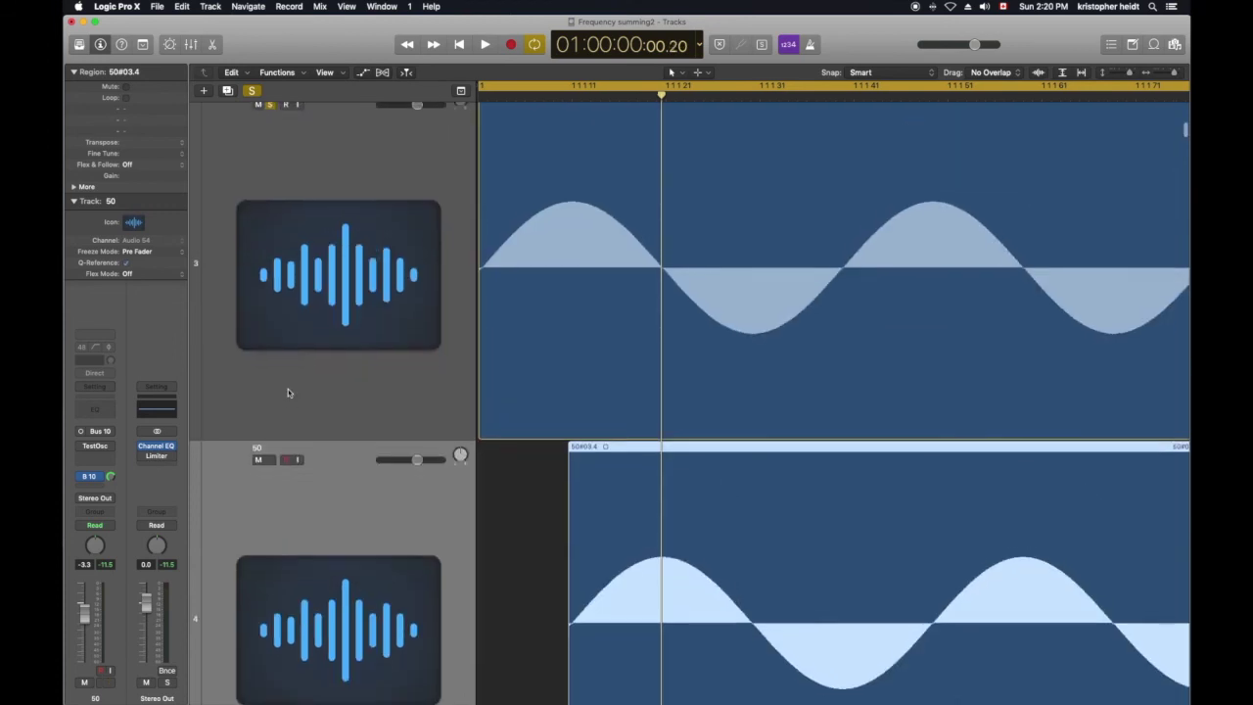
{"action": "scroll", "coordinate": [300, 403], "scroll_direction": "up", "scroll_amount": 1}
{"action": "scroll", "coordinate": [301, 406], "scroll_direction": "left", "scroll_amount": 1}
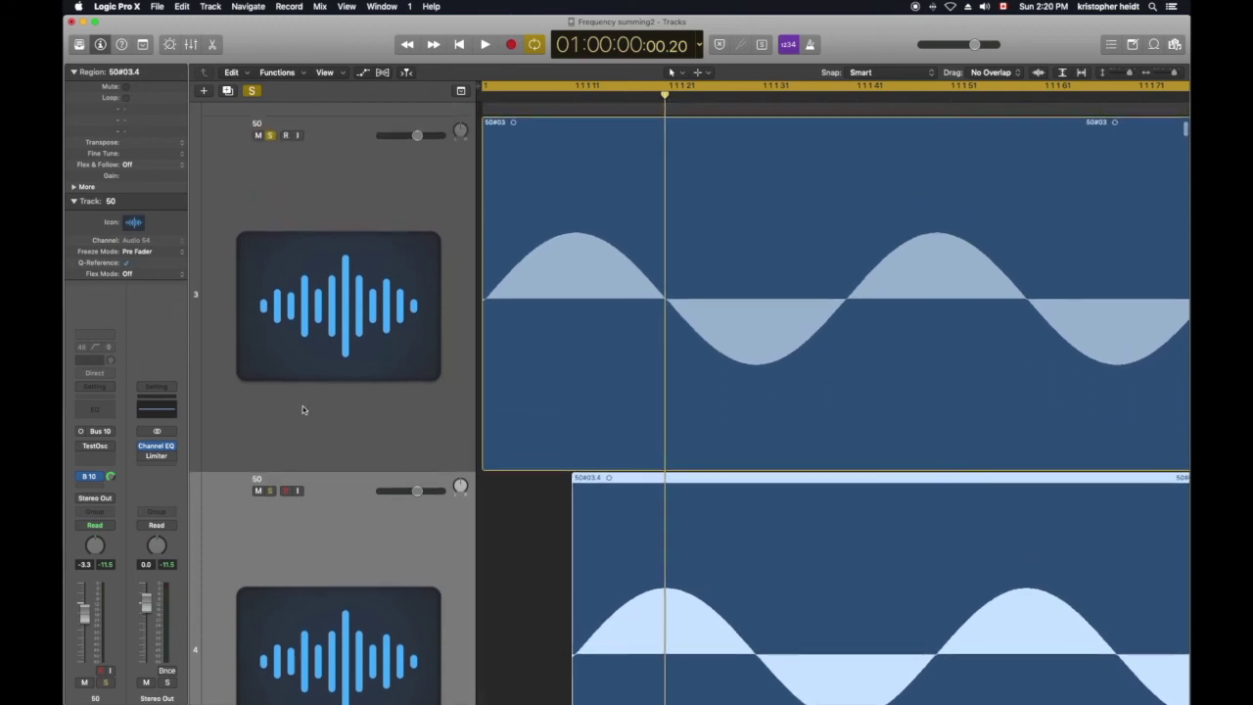
{"action": "key", "text": "space"}
{"action": "left_click", "coordinate": [270, 490]}
{"action": "left_click", "coordinate": [270, 490]}
{"action": "left_click", "coordinate": [270, 490]}
{"action": "left_click", "coordinate": [271, 490]}
{"action": "key", "text": "space"}
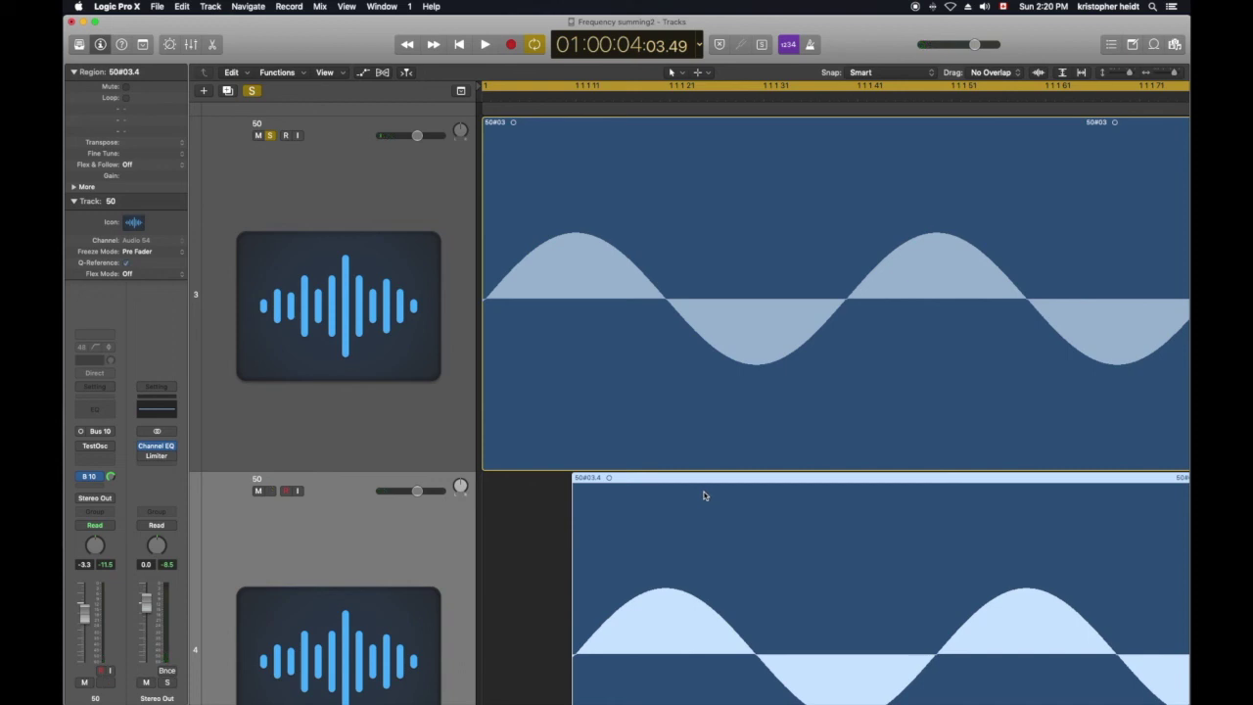
- Move the playhead along the 40 and 50 tracks from the start to compare their zero crossings, cycle ends and first peaks
{"action": "scroll", "coordinate": [703, 495], "scroll_direction": "down", "scroll_amount": 3}
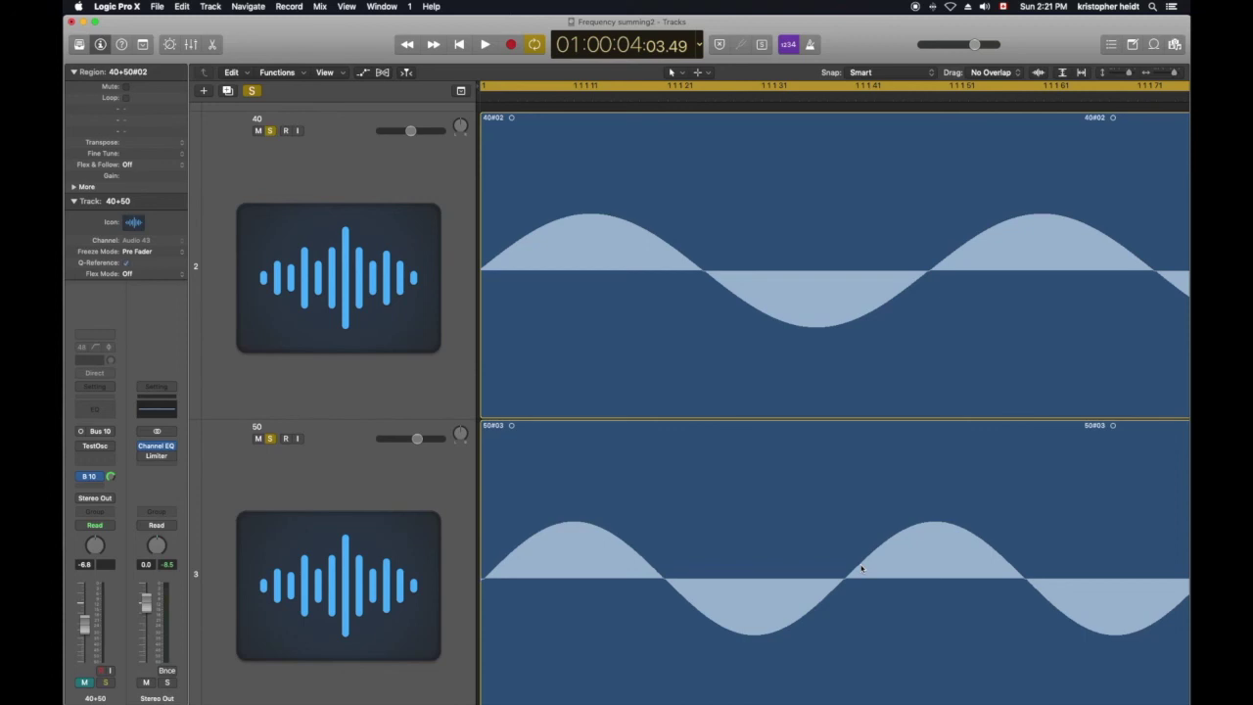
{"action": "key", "text": "Return"}
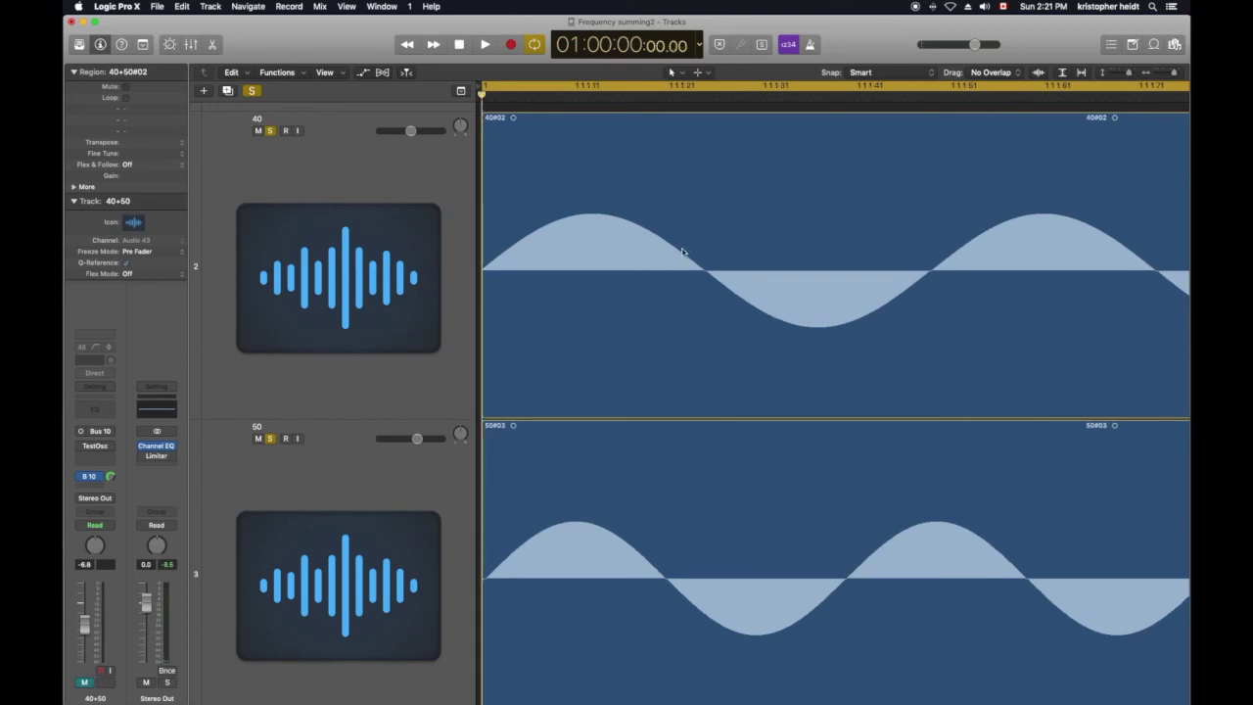
{"action": "left_click_drag", "start_coordinate": [482, 94], "coordinate": [707, 100]}
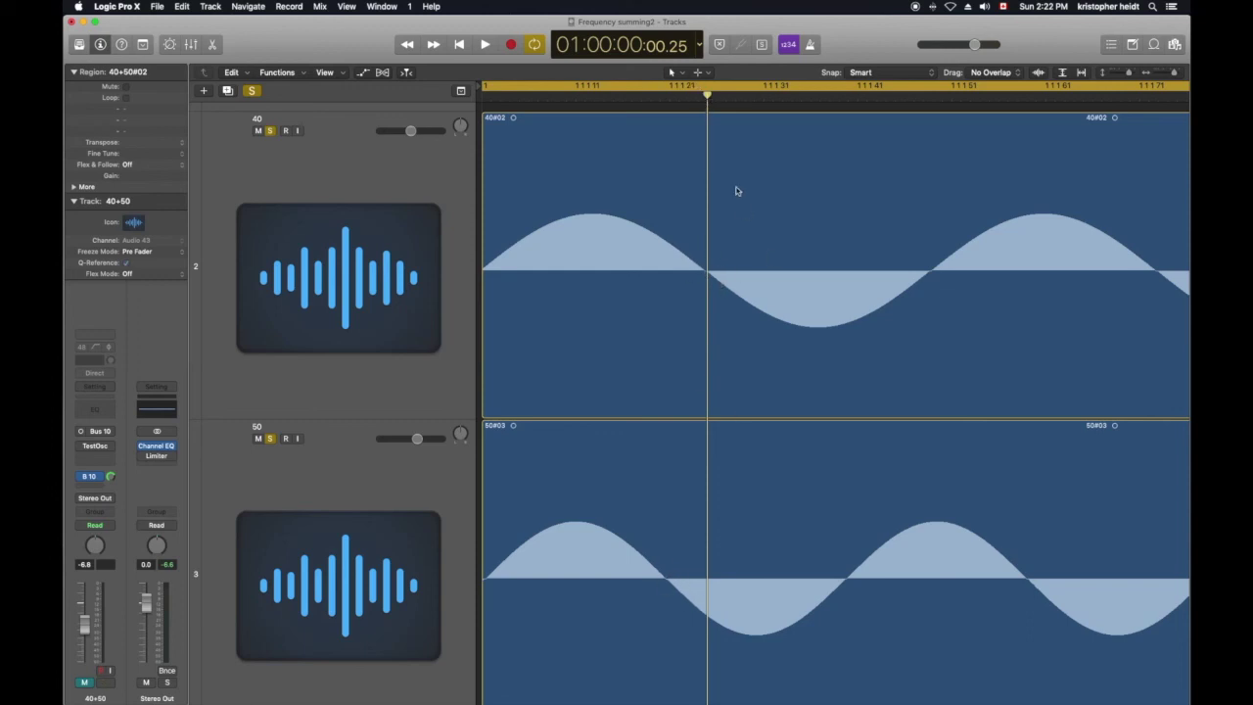
{"action": "left_click_drag", "start_coordinate": [707, 95], "coordinate": [850, 126]}
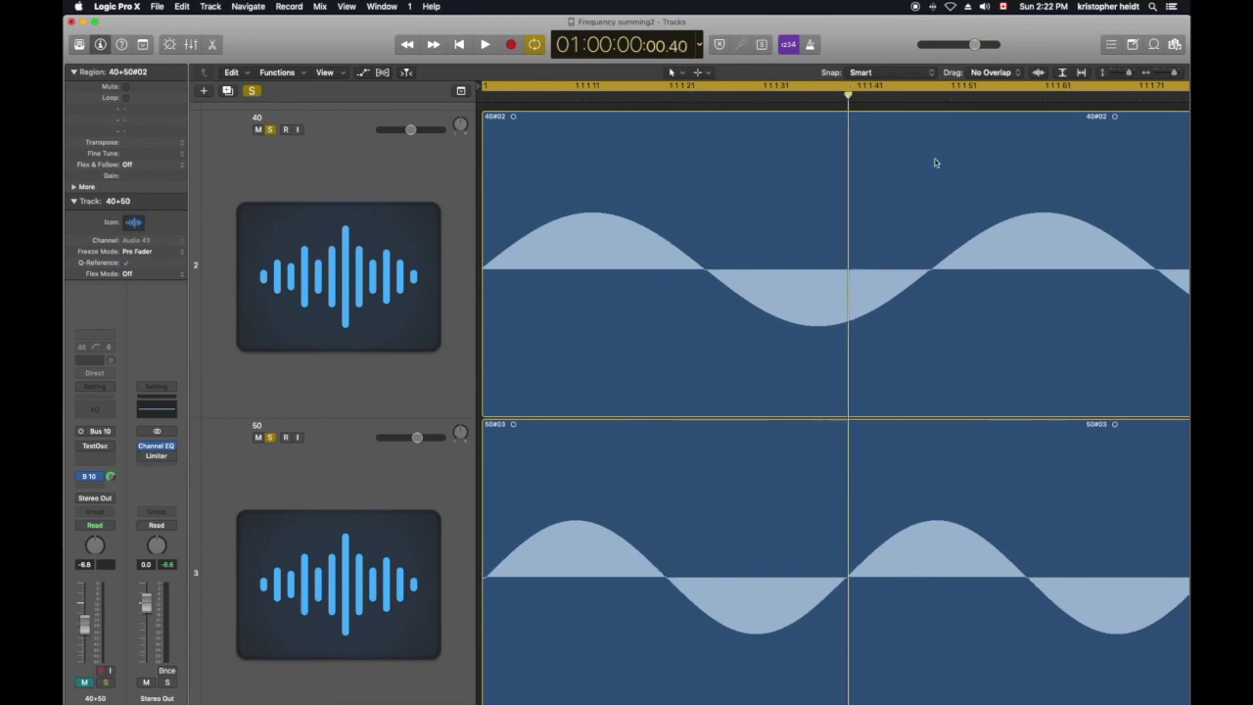
{"action": "left_click_drag", "start_coordinate": [847, 96], "coordinate": [932, 99]}
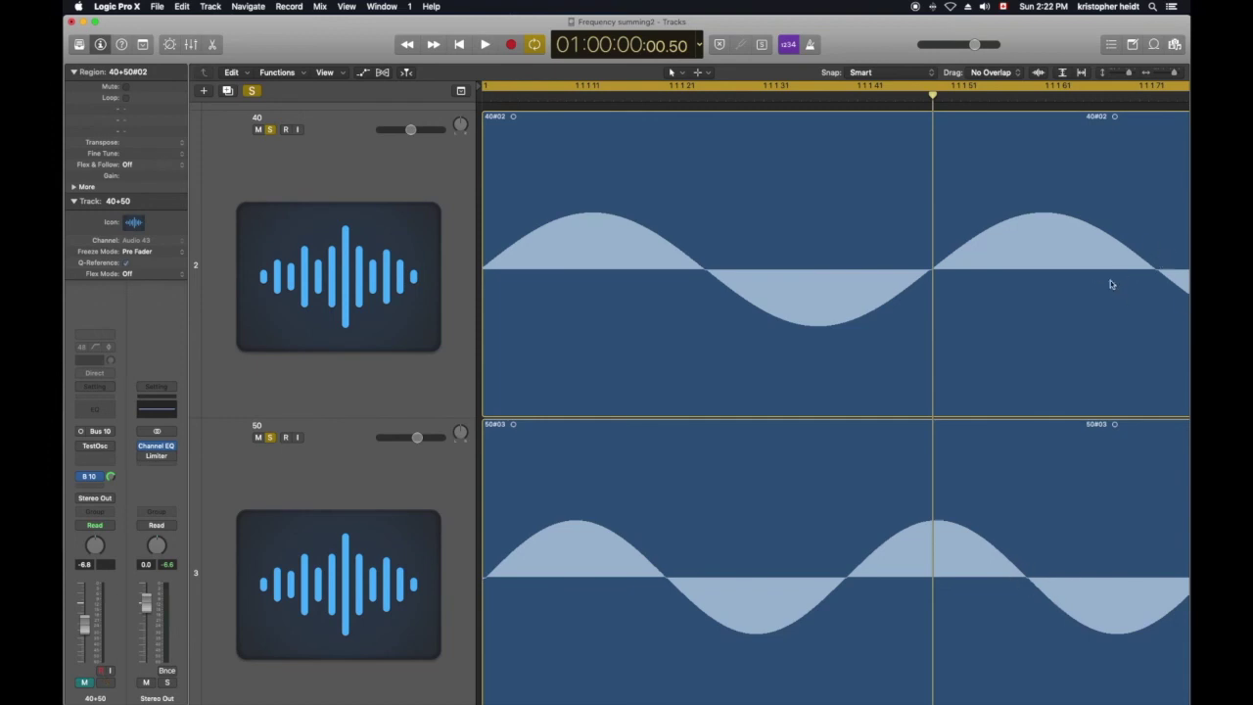
{"action": "left_click_drag", "start_coordinate": [933, 132], "coordinate": [578, 132]}
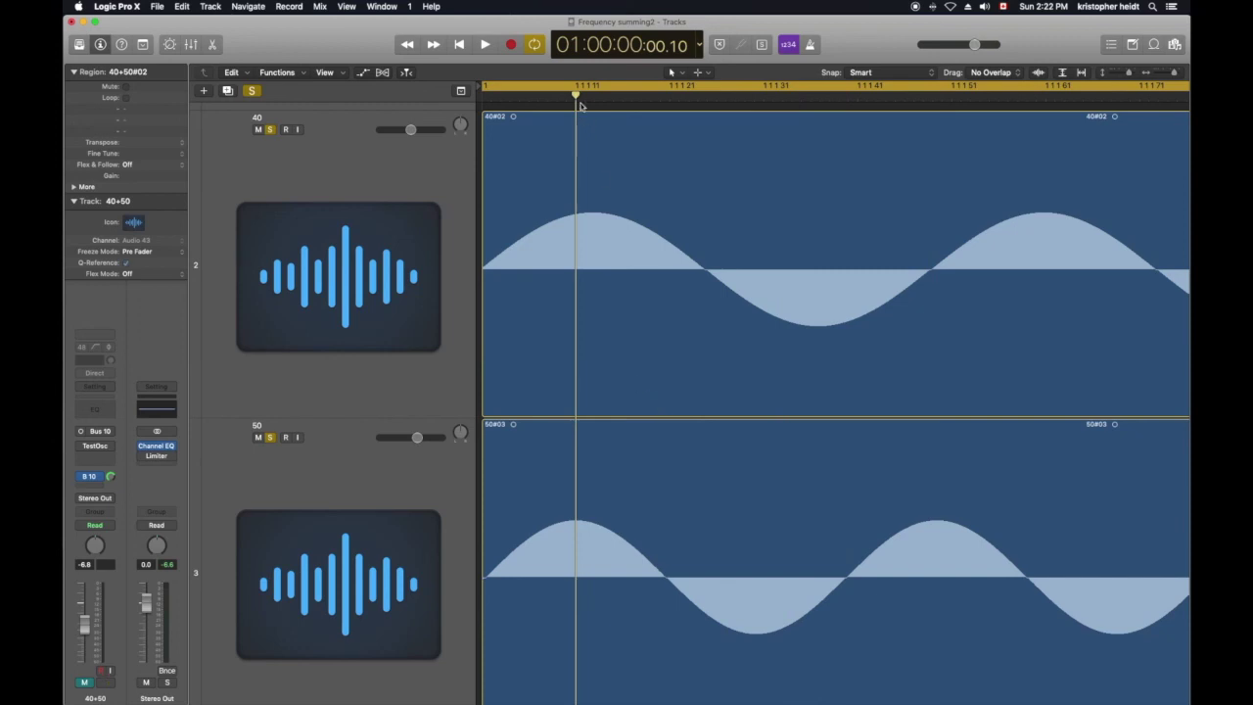
{"action": "left_click_drag", "start_coordinate": [578, 94], "coordinate": [586, 94]}
{"action": "scroll", "coordinate": [521, 563], "scroll_direction": "up", "scroll_amount": 1}
{"action": "scroll", "coordinate": [521, 562], "scroll_direction": "up", "scroll_amount": 1}
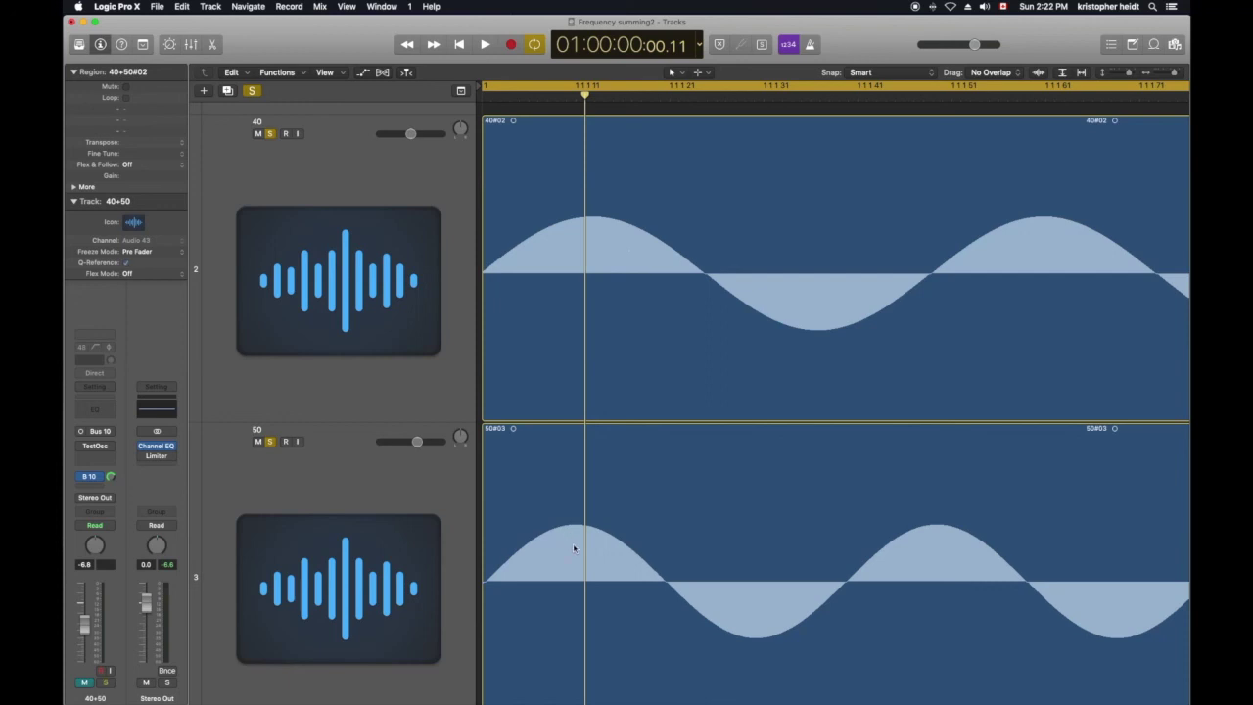
- Unmute the 40+50 track and reduce the track heights until tracks 40, 50 and 40+50 fit on screen together
{"action": "scroll", "coordinate": [574, 548], "scroll_direction": "down", "scroll_amount": 6}
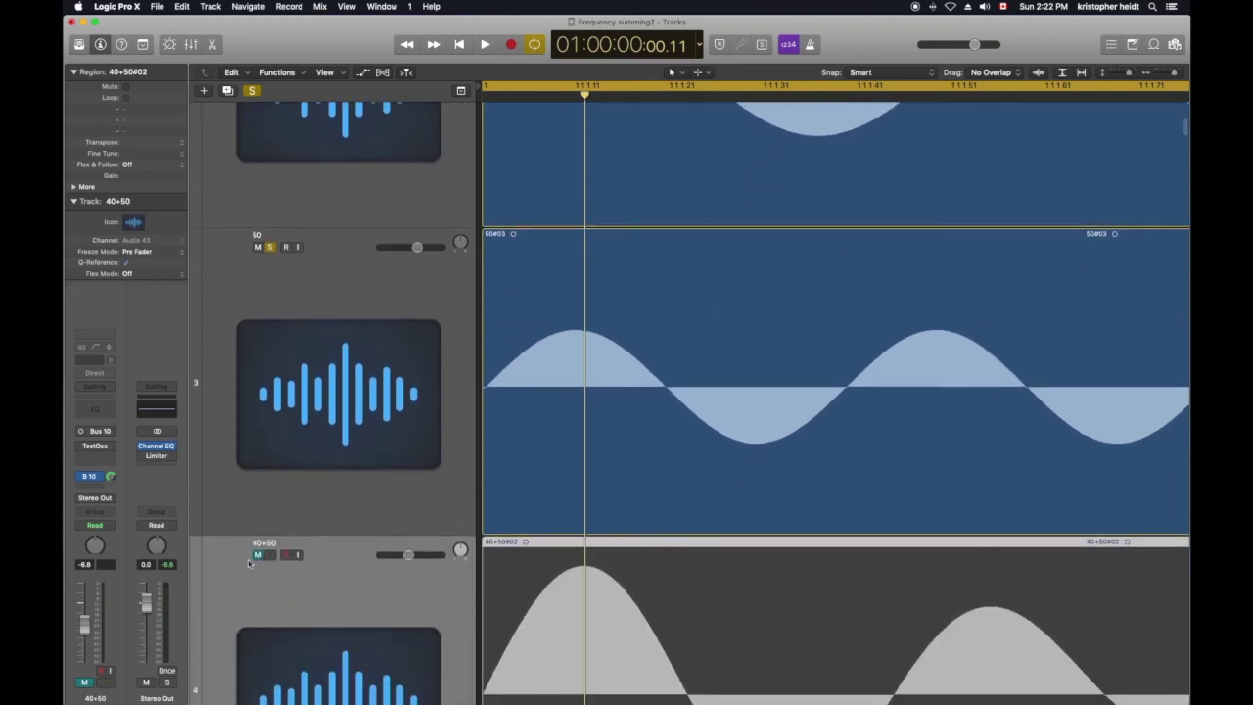
{"action": "left_click", "coordinate": [258, 556]}
{"action": "scroll", "coordinate": [445, 569], "scroll_direction": "down", "scroll_amount": 4}
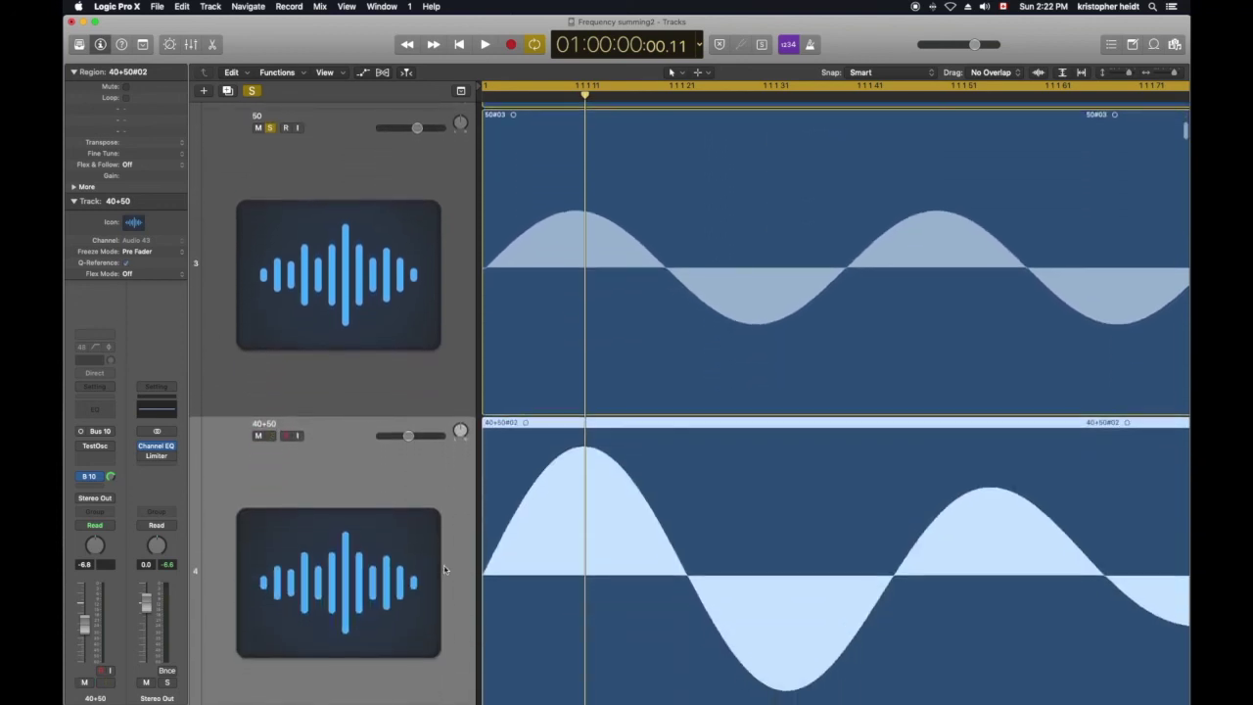
{"action": "key", "text": "super+Up"}
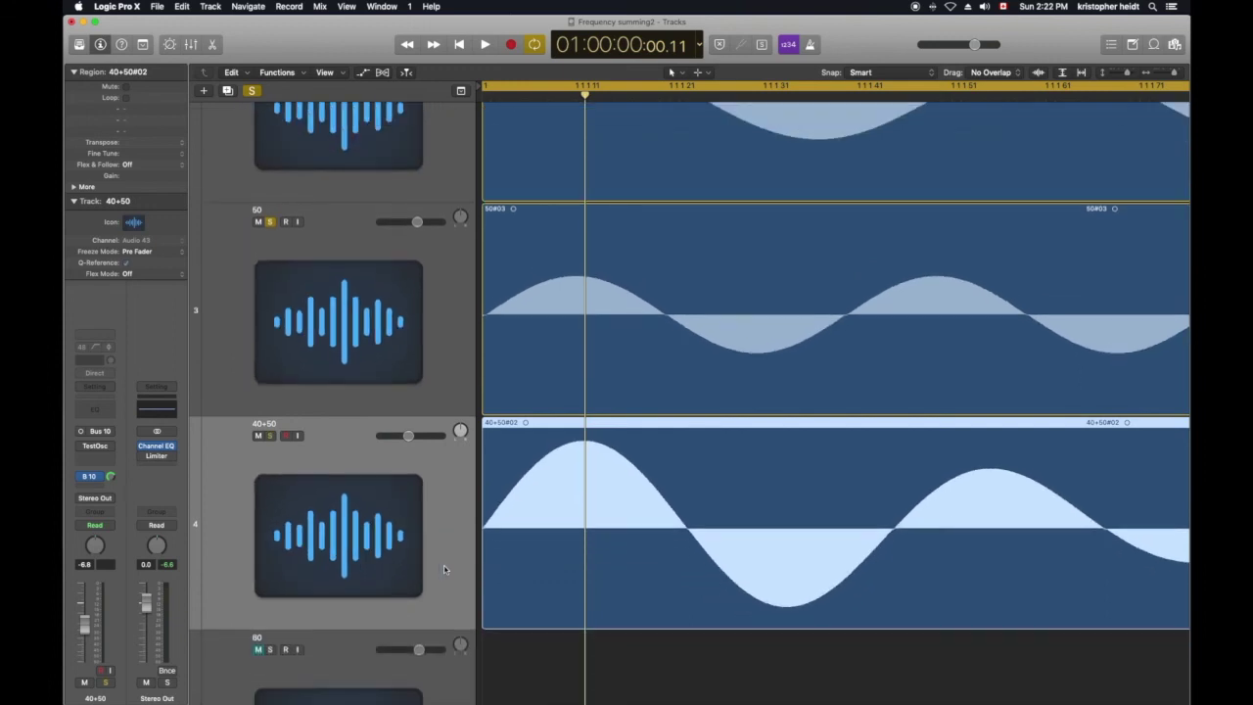
{"action": "key", "text": "super+Up"}
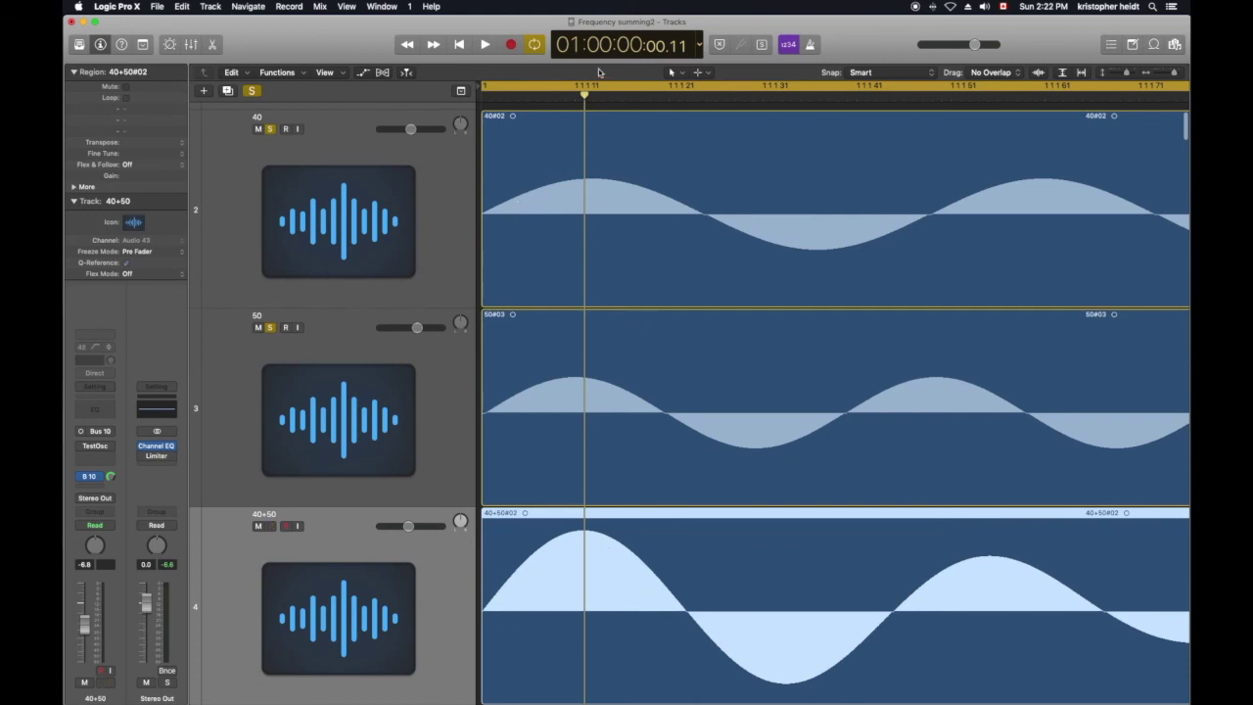
- Move the playhead past the first peaks to 01:00:00:00.18 and compare the 40, 50 and 40+50 waves there
{"action": "left_click_drag", "start_coordinate": [587, 93], "coordinate": [652, 157]}
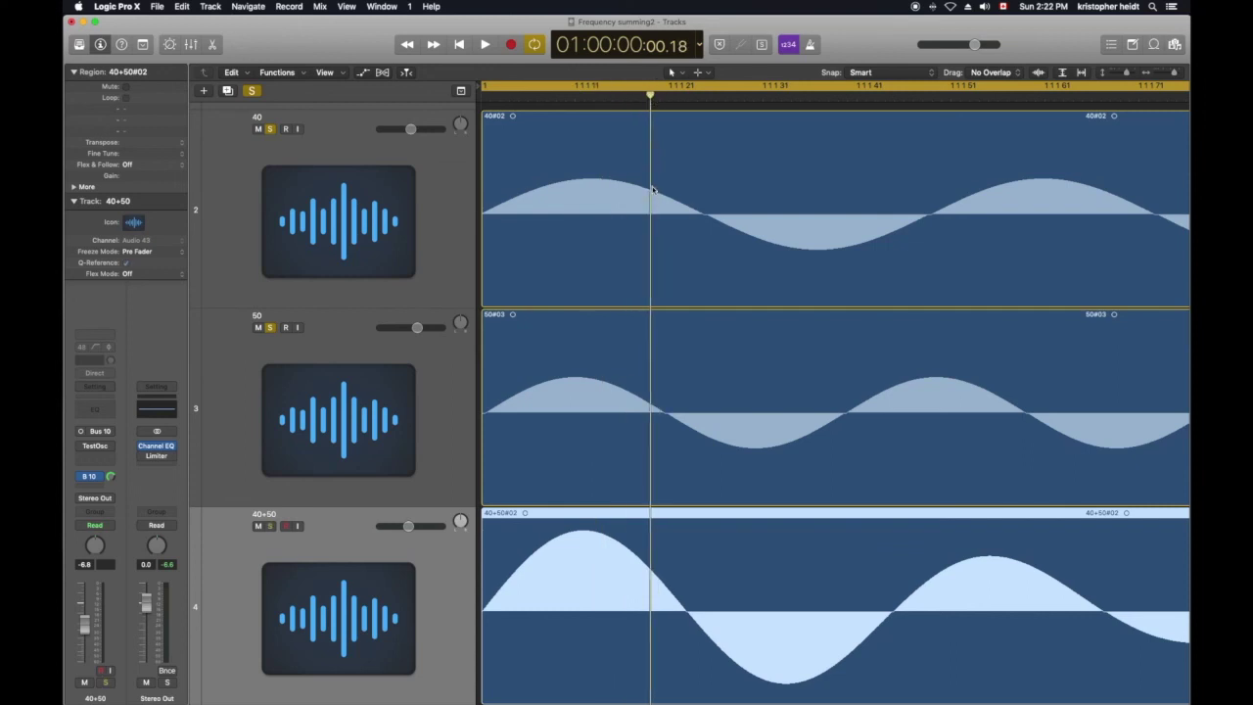
{"action": "scroll", "coordinate": [649, 192], "scroll_direction": "down", "scroll_amount": 1}
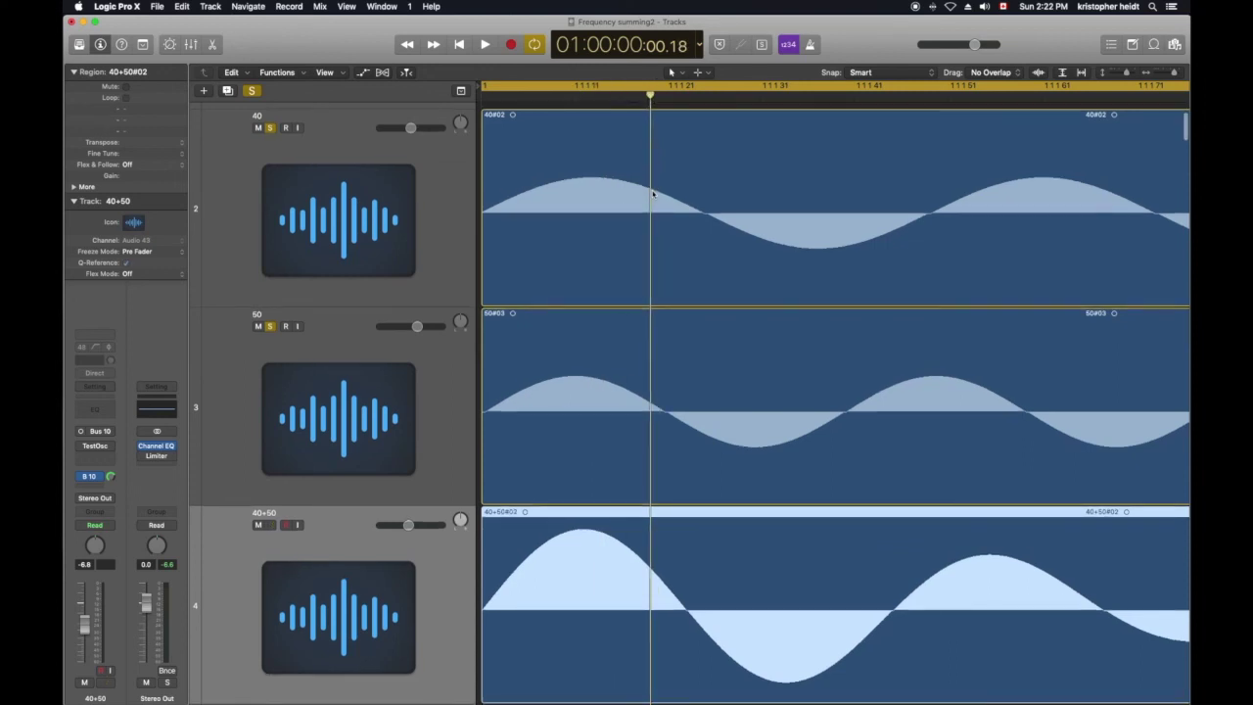
{"action": "scroll", "coordinate": [652, 192], "scroll_direction": "down", "scroll_amount": 1}
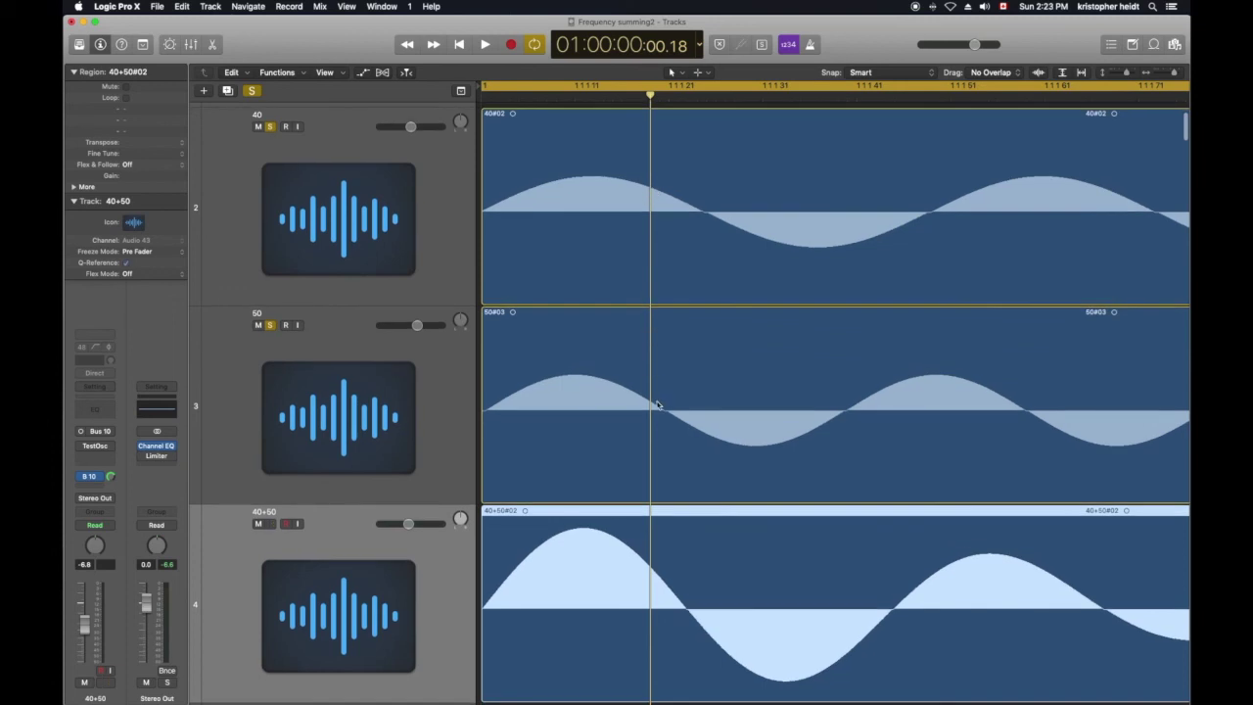
{"action": "scroll", "coordinate": [635, 452], "scroll_direction": "down", "scroll_amount": 3}
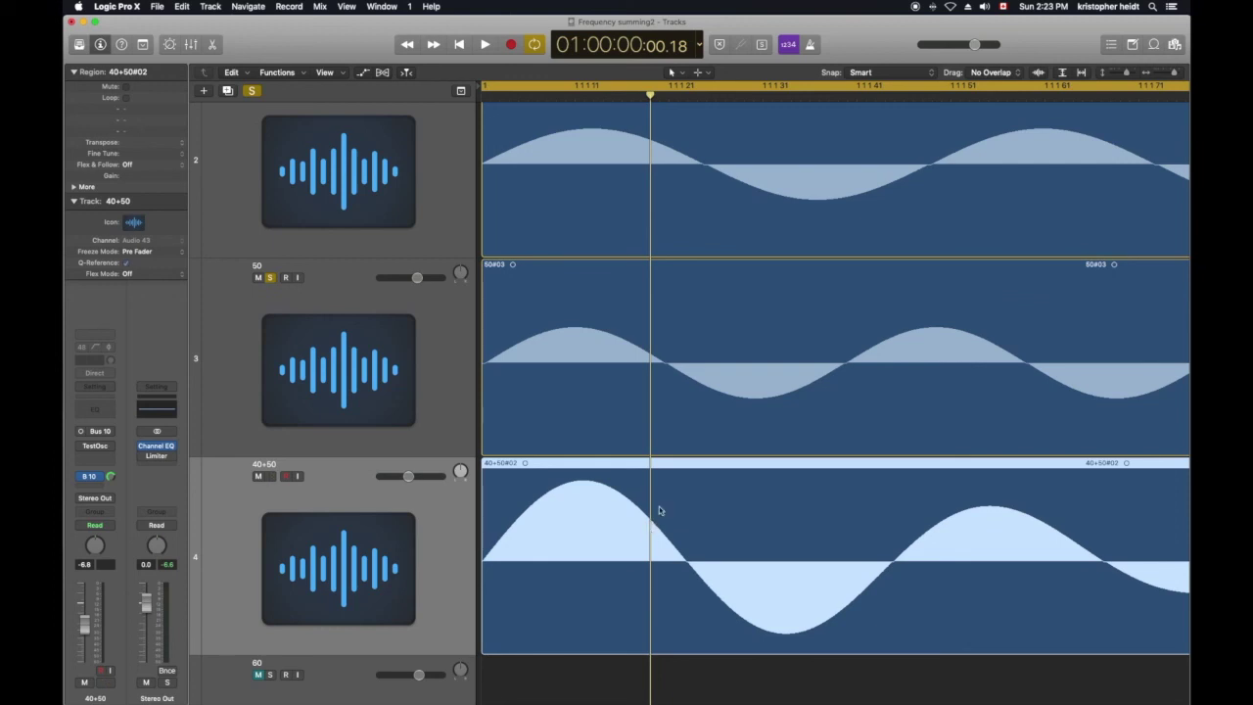
- Move the playhead through the 50 and 40 waves' first downward zero crossings and on to 01:00:00:00.31, comparing the combined 40+50 wave
{"action": "left_click_drag", "start_coordinate": [650, 95], "coordinate": [663, 94]}
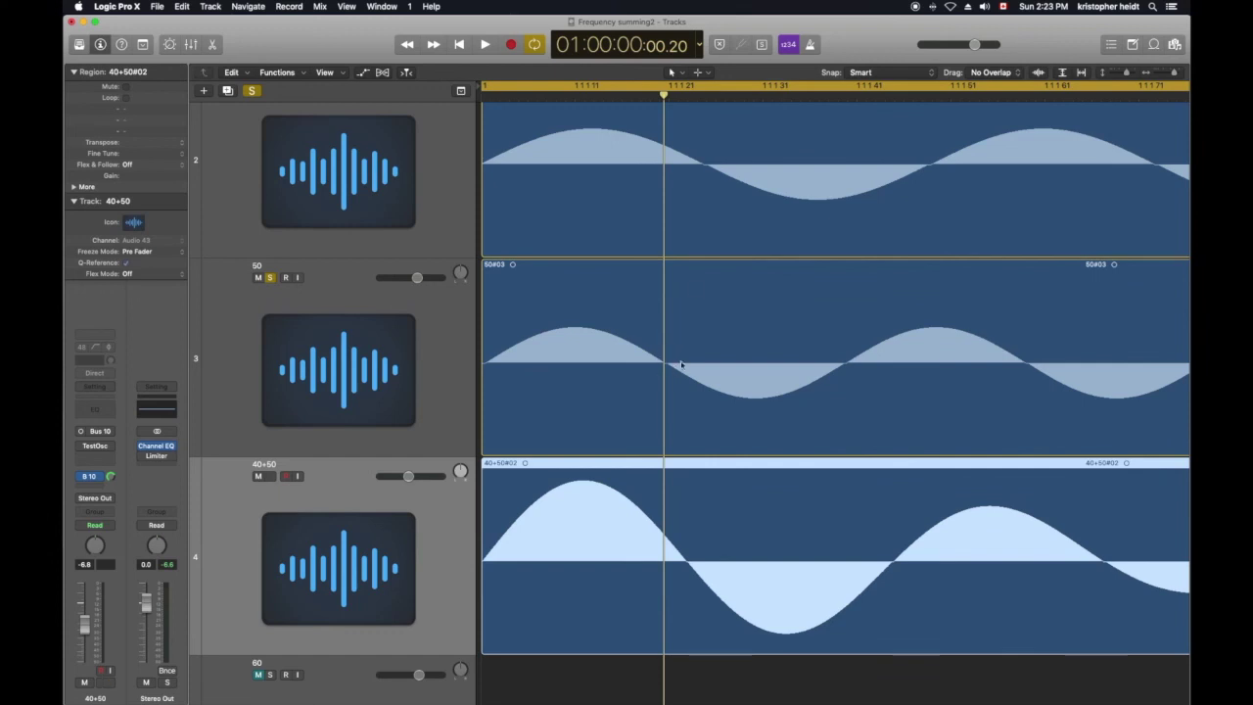
{"action": "scroll", "coordinate": [673, 254], "scroll_direction": "down", "scroll_amount": 1}
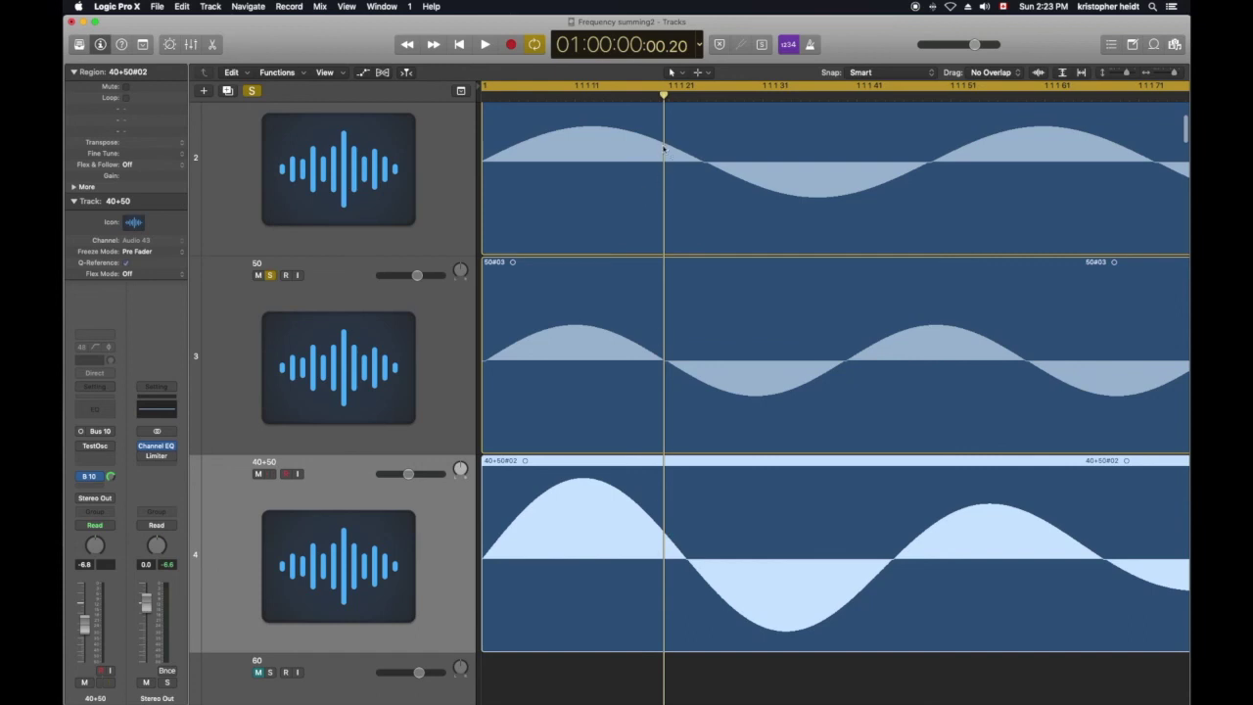
{"action": "scroll", "coordinate": [655, 539], "scroll_direction": "up", "scroll_amount": 1}
{"action": "left_click_drag", "start_coordinate": [680, 95], "coordinate": [706, 96]}
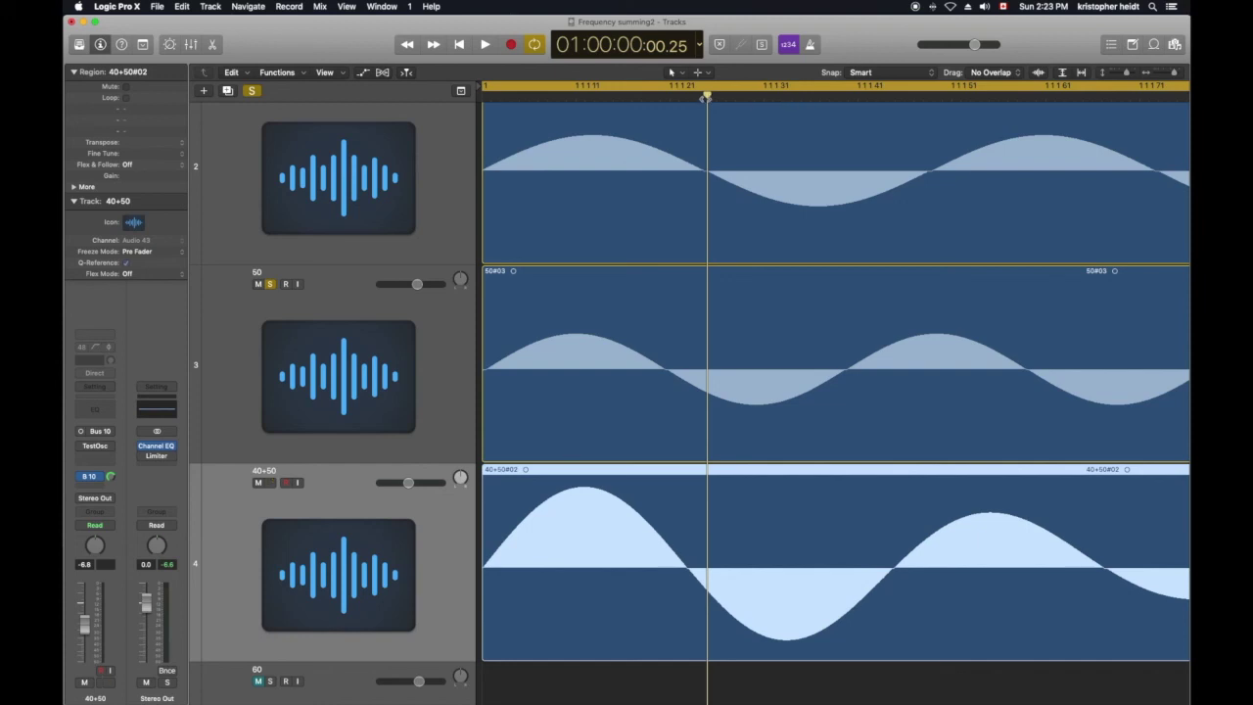
{"action": "left_click_drag", "start_coordinate": [707, 96], "coordinate": [763, 96]}
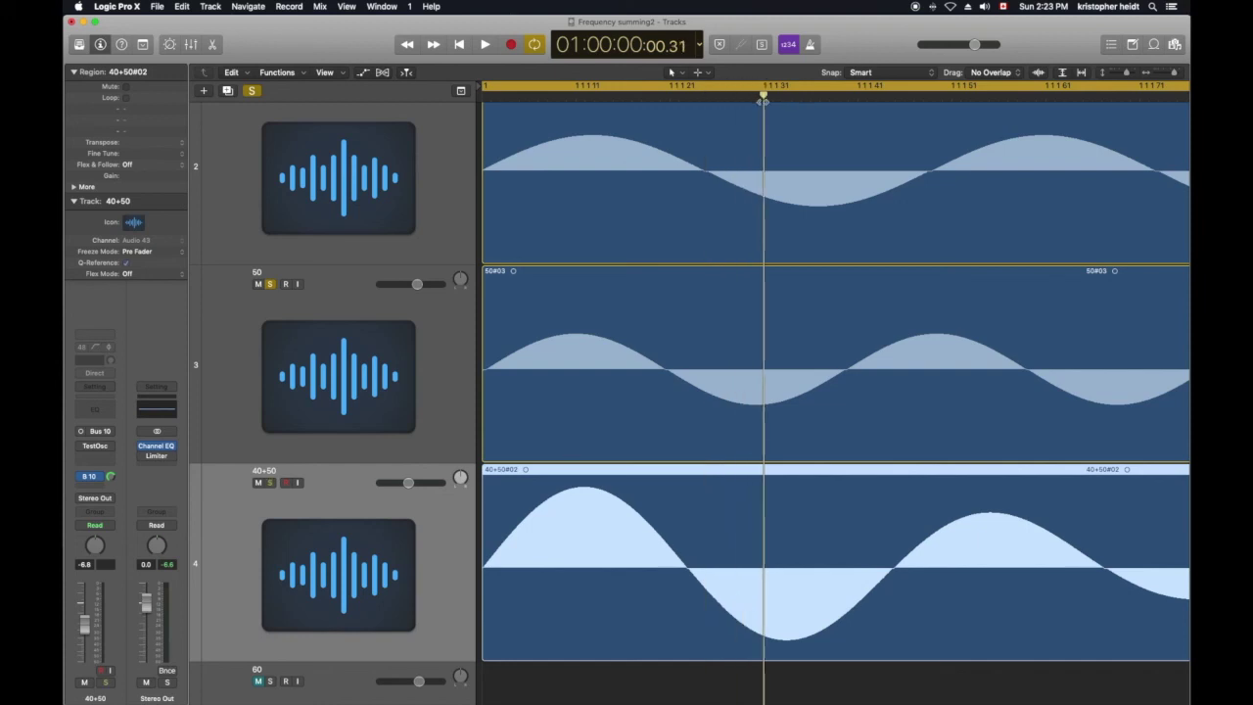
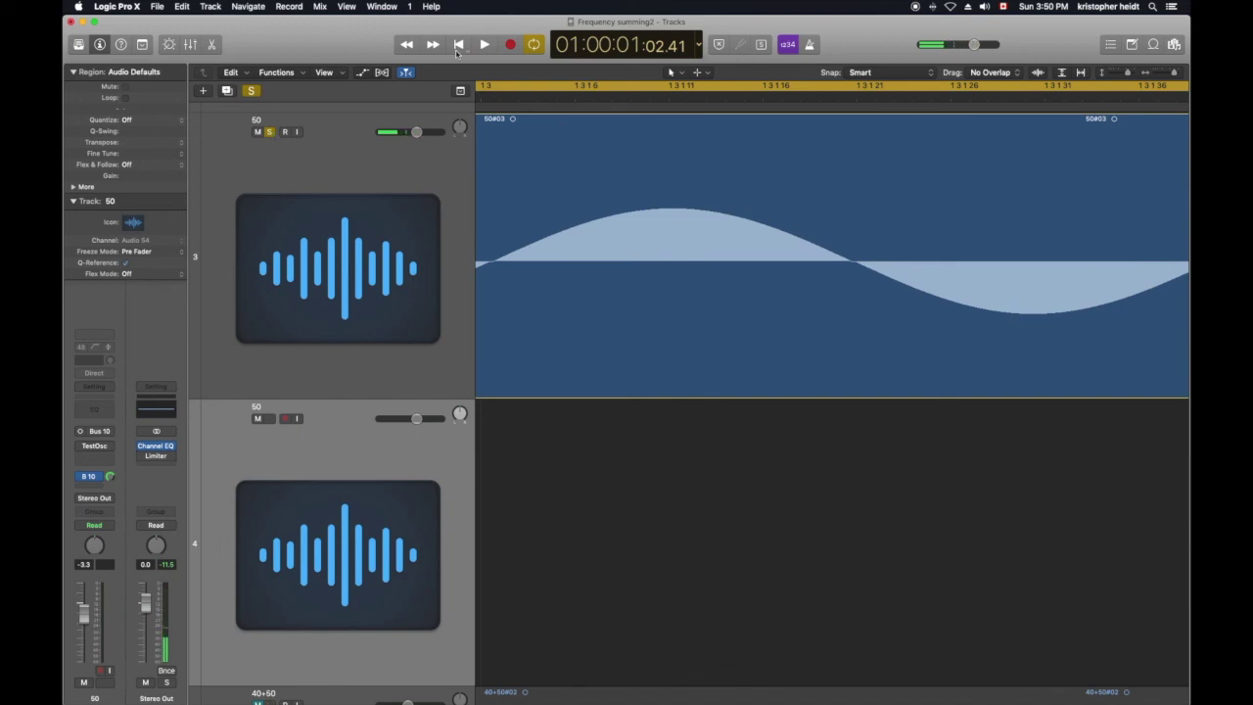
- Copy the 50#03 region in sync onto the empty 50 track below and play both, toggling the lower track's solo
{"action": "left_click", "coordinate": [521, 392]}
{"action": "left_click_drag", "start_coordinate": [521, 393], "coordinate": [522, 481]}
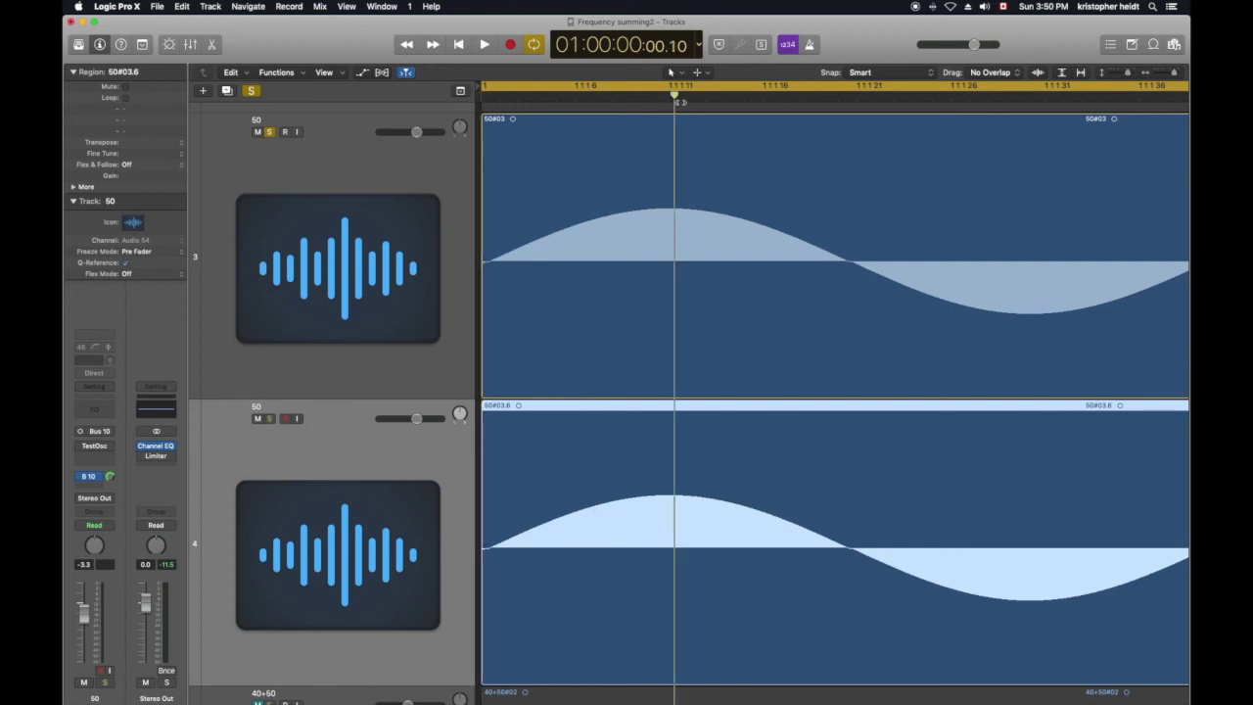
{"action": "key", "text": "space"}
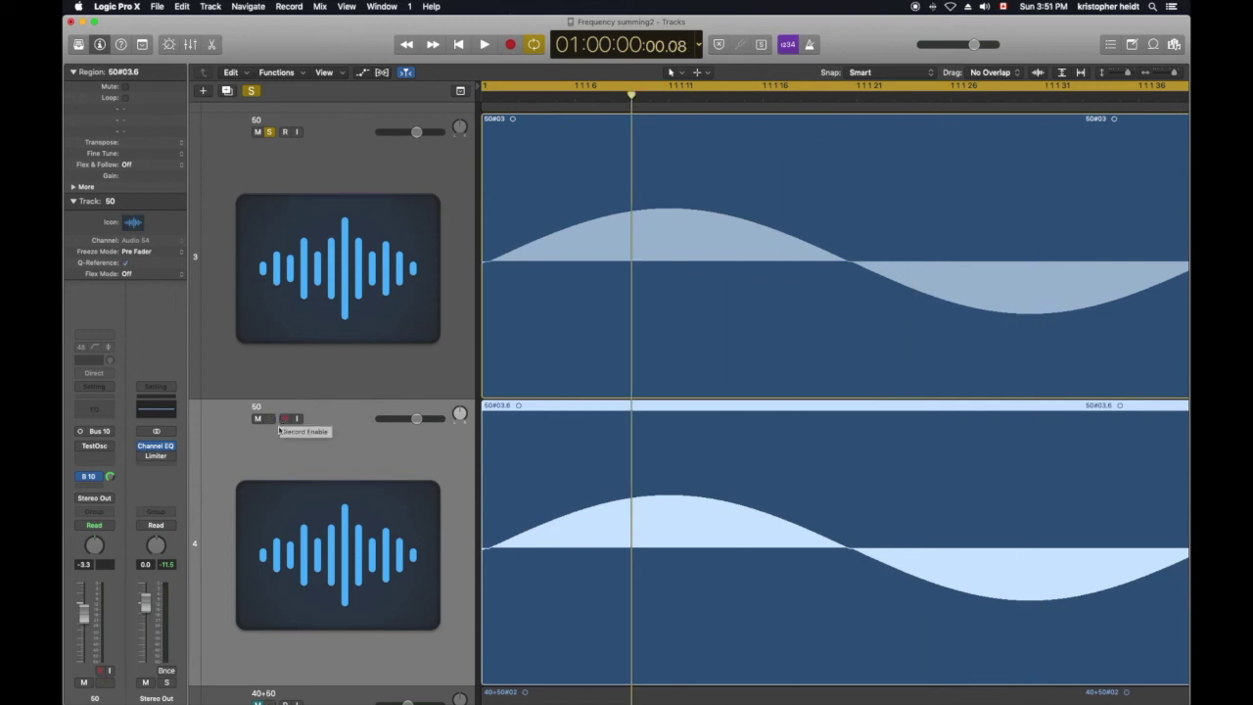
{"action": "key", "text": "space"}
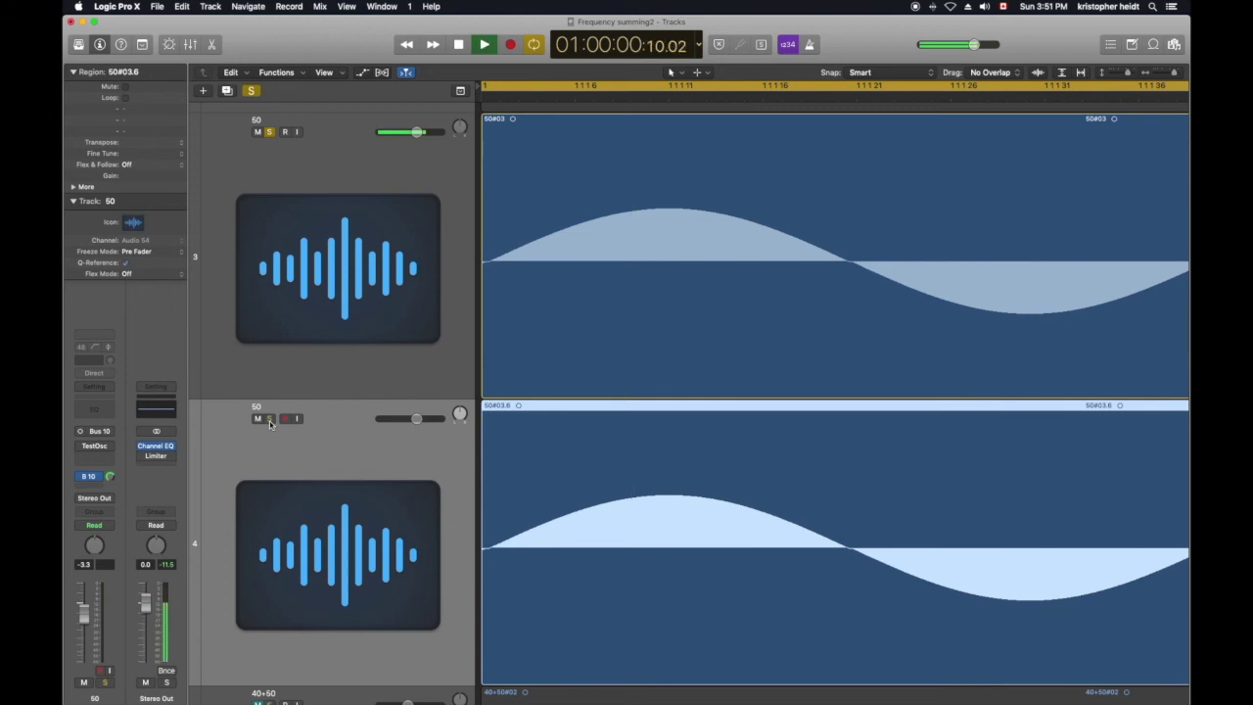
{"action": "left_click", "coordinate": [270, 419]}
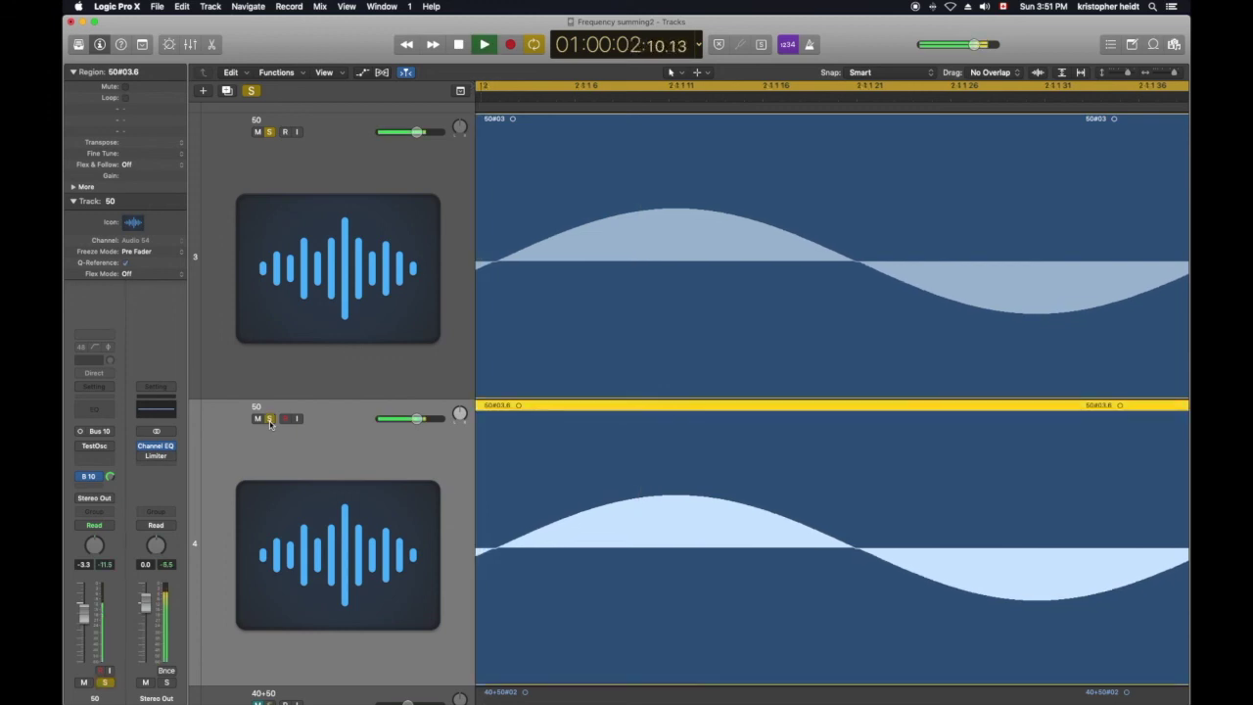
{"action": "key", "text": "space"}
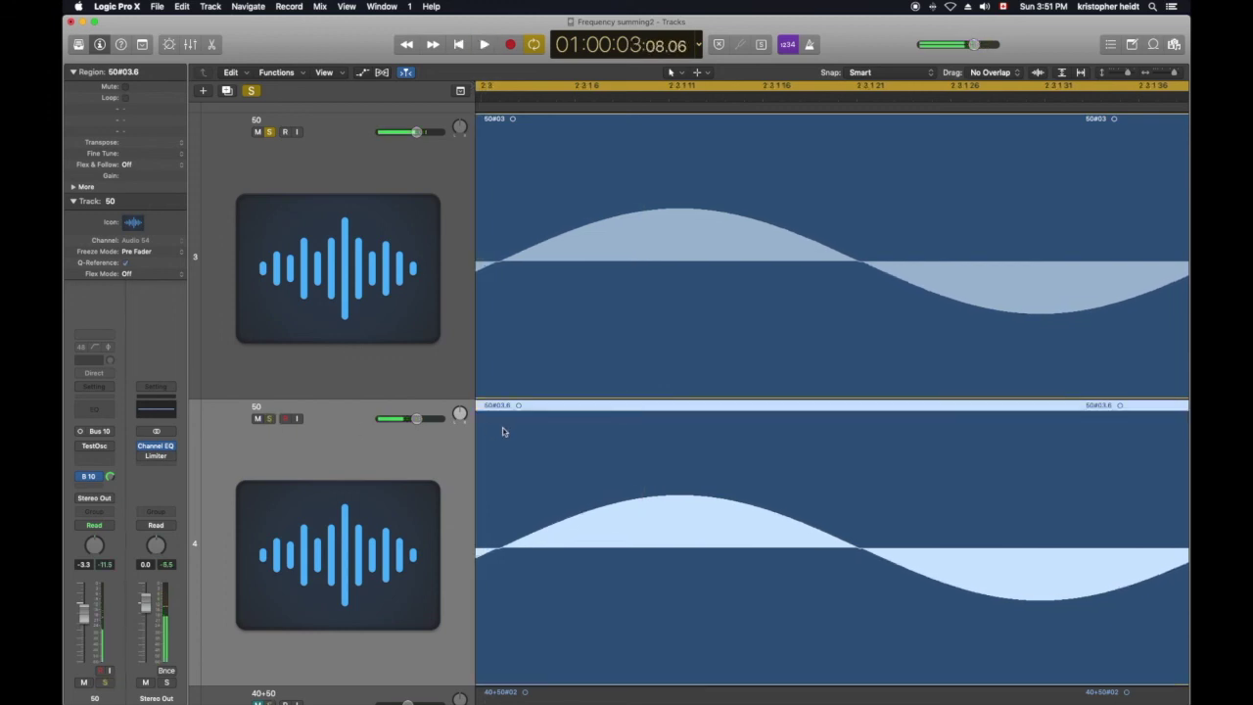
- Return to the project start and shift the lower 50 region later so it begins at 01:00:00:00.03
{"action": "scroll", "coordinate": [637, 428], "scroll_direction": "left", "scroll_amount": 5}
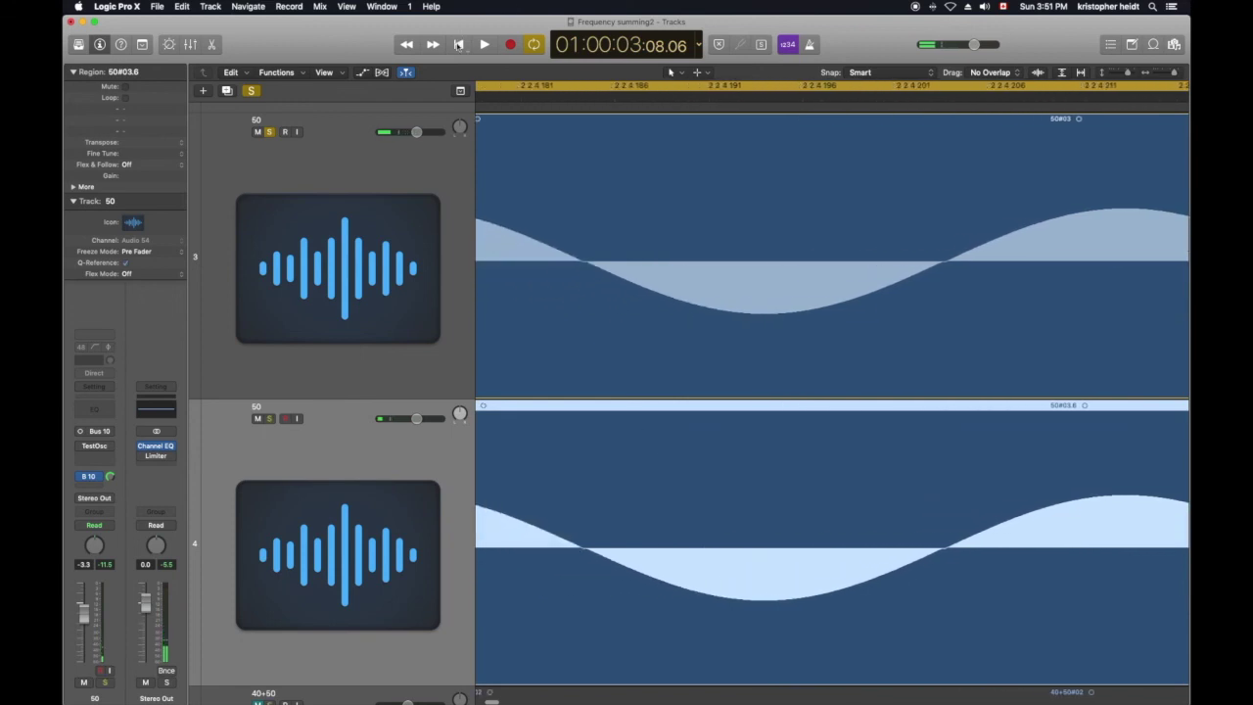
{"action": "left_click", "coordinate": [458, 44]}
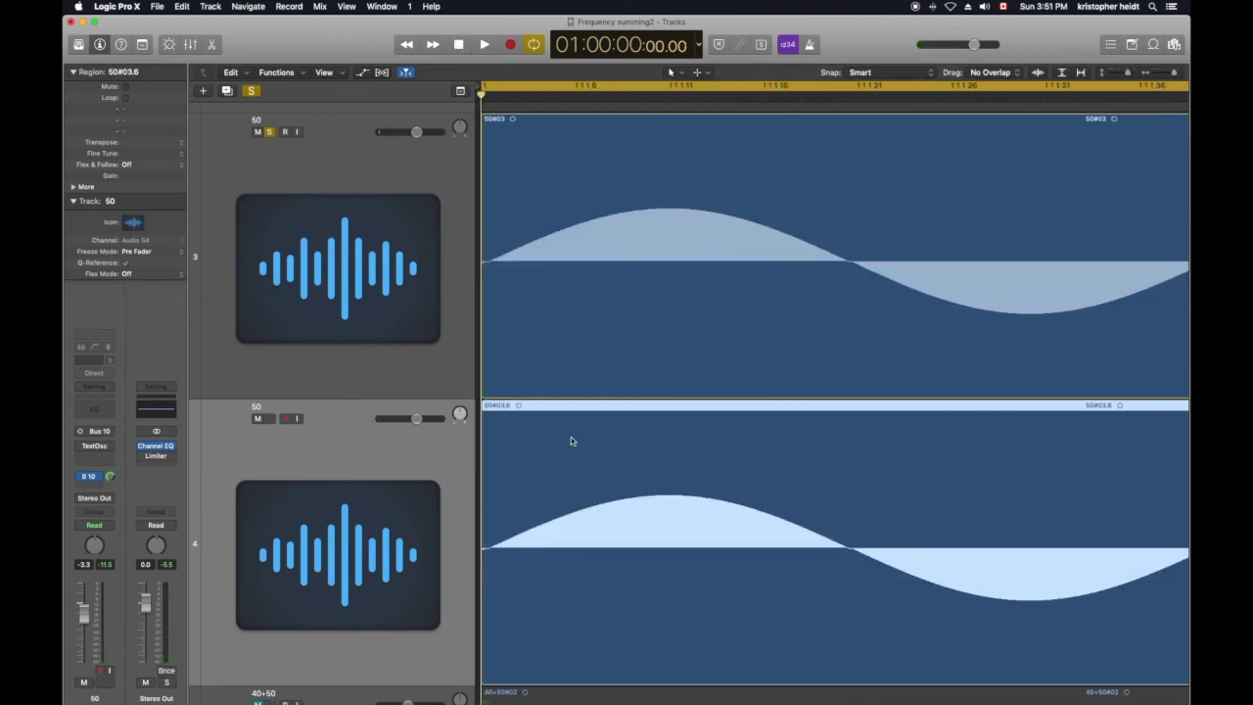
{"action": "left_click_drag", "start_coordinate": [535, 409], "coordinate": [536, 409]}
{"action": "key", "text": "space"}
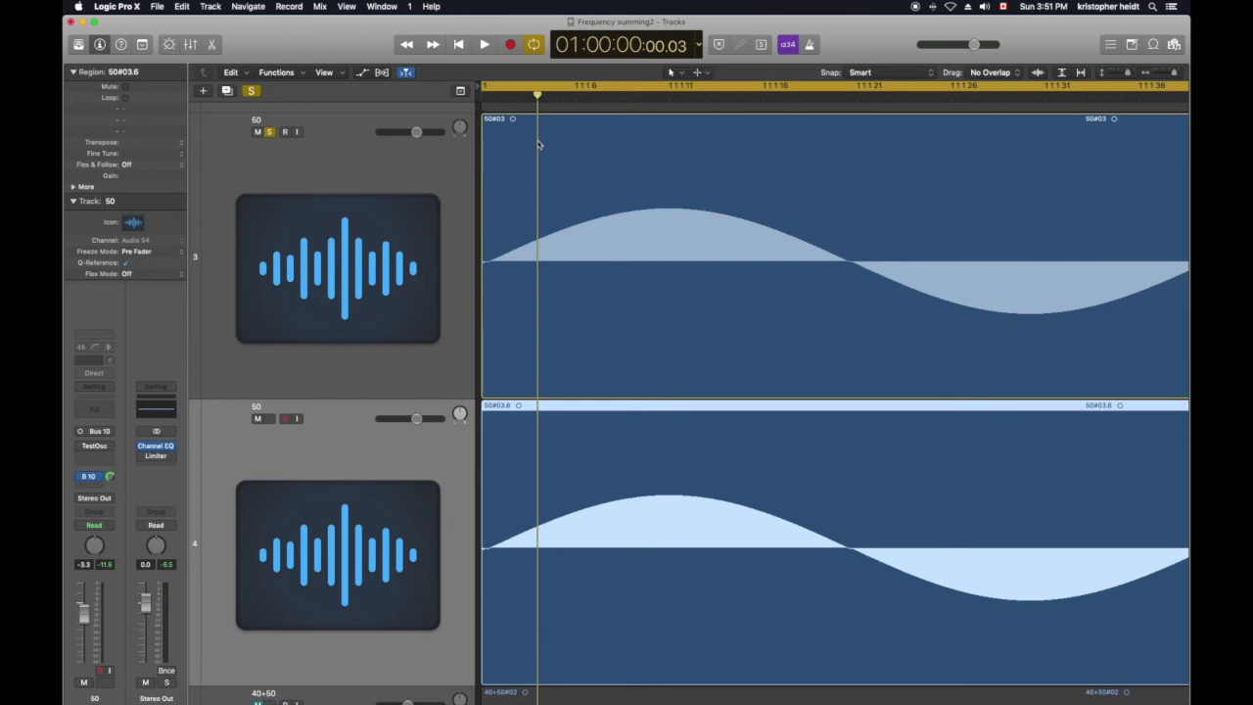
{"action": "left_click_drag", "start_coordinate": [543, 405], "coordinate": [596, 412]}
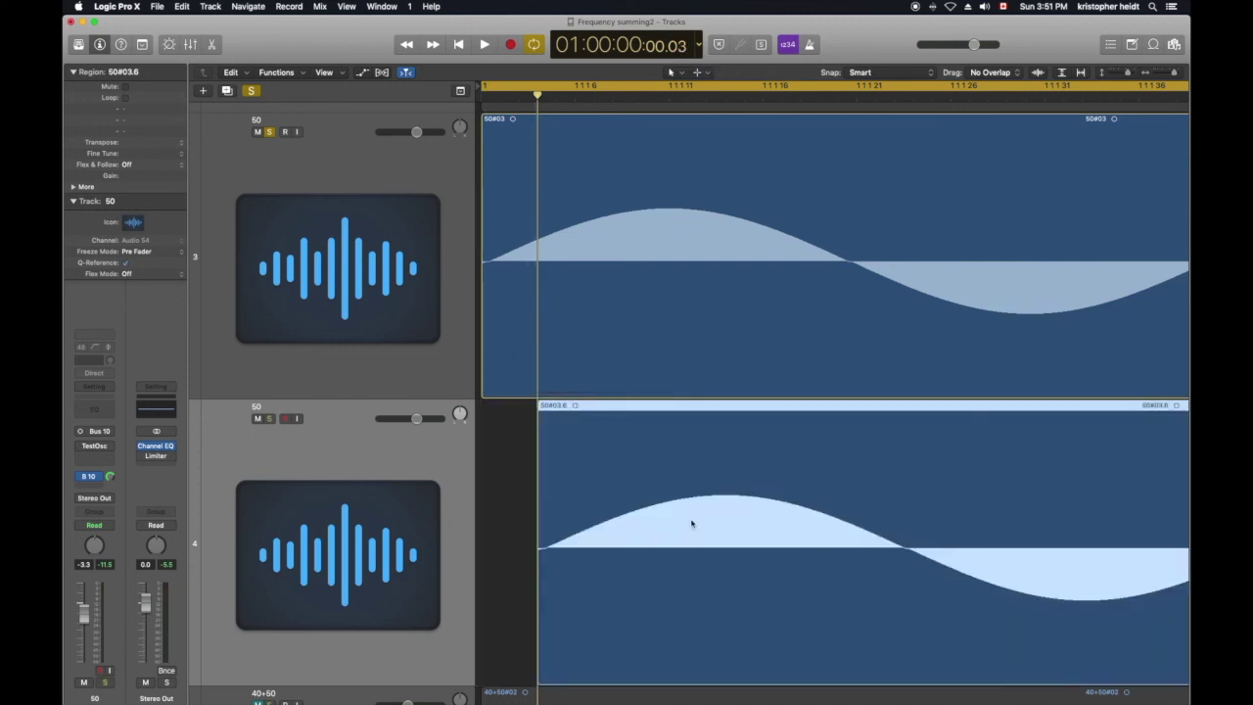
- Compare the offset 50 waves at the upper wave's first peak and trough, and play them while toggling the lower track's solo
{"action": "left_click_drag", "start_coordinate": [545, 97], "coordinate": [668, 99]}
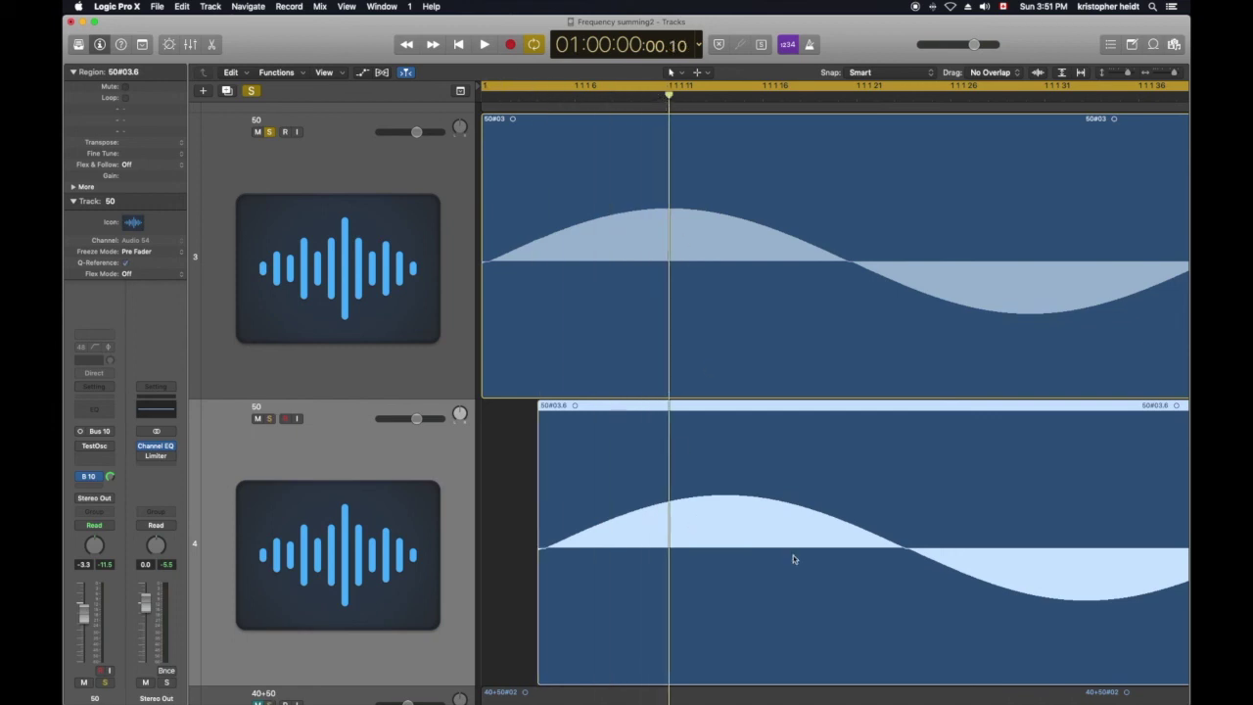
{"action": "left_click_drag", "start_coordinate": [669, 97], "coordinate": [1035, 137]}
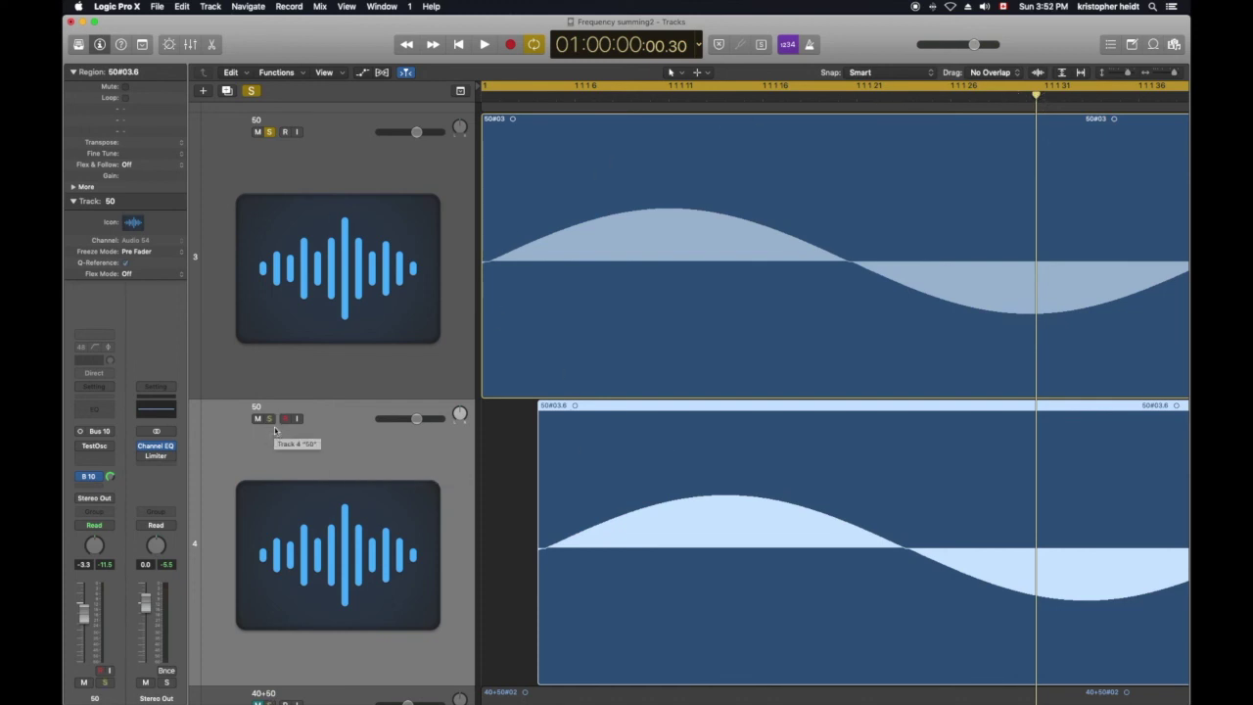
{"action": "left_click", "coordinate": [269, 420]}
{"action": "key", "text": "space"}
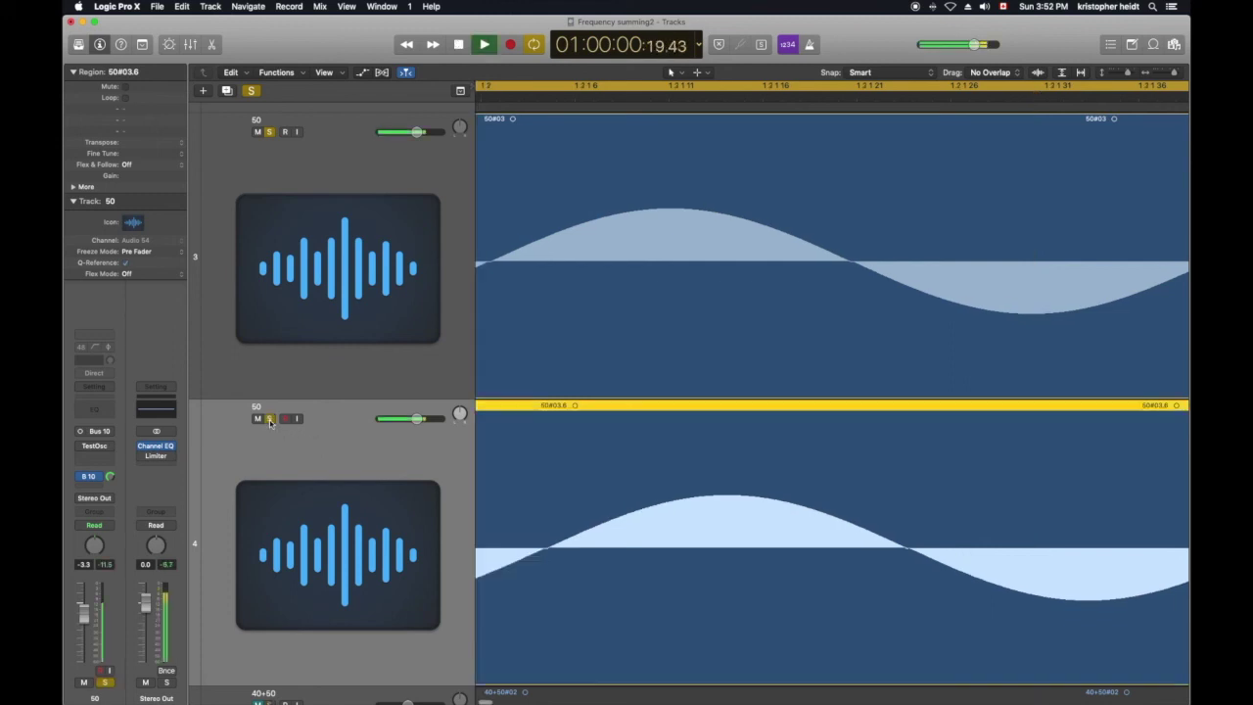
{"action": "left_click", "coordinate": [270, 420]}
{"action": "key", "text": "space"}
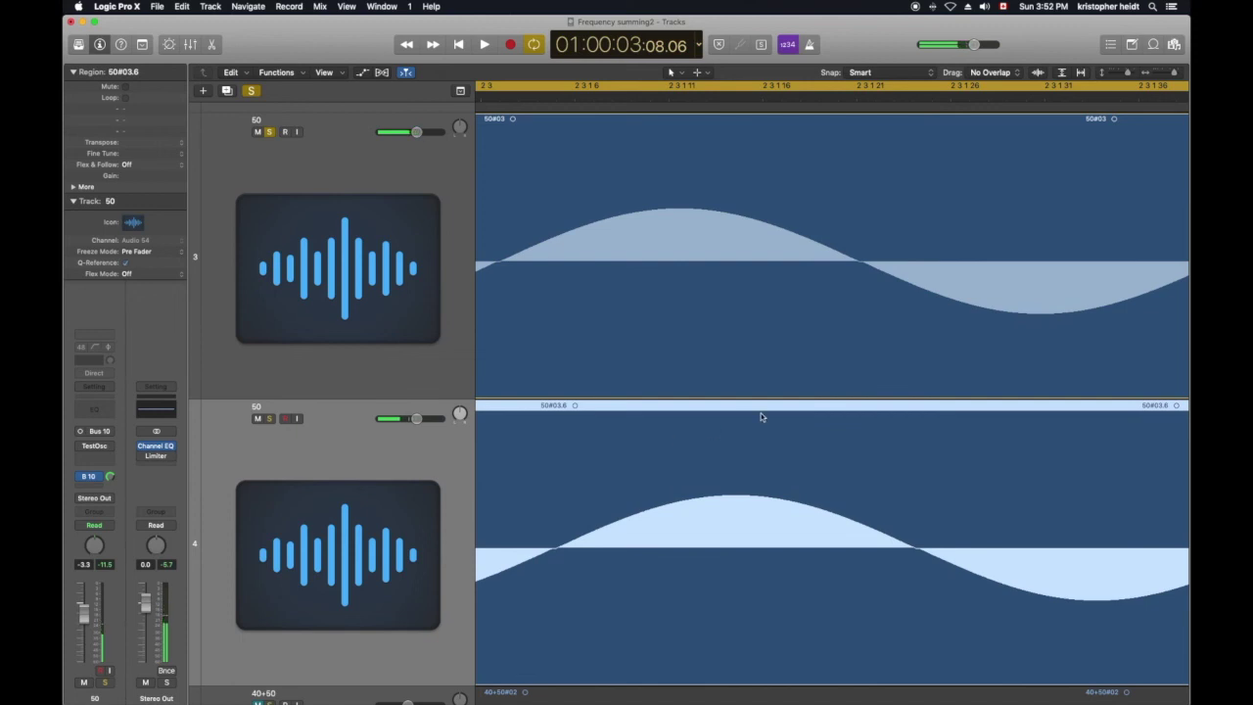
- Return to the project start and place the playhead at the delayed lower region's start, 01:00:00:00.03
{"action": "scroll", "coordinate": [754, 415], "scroll_direction": "left", "scroll_amount": 3}
{"action": "left_click", "coordinate": [458, 44]}
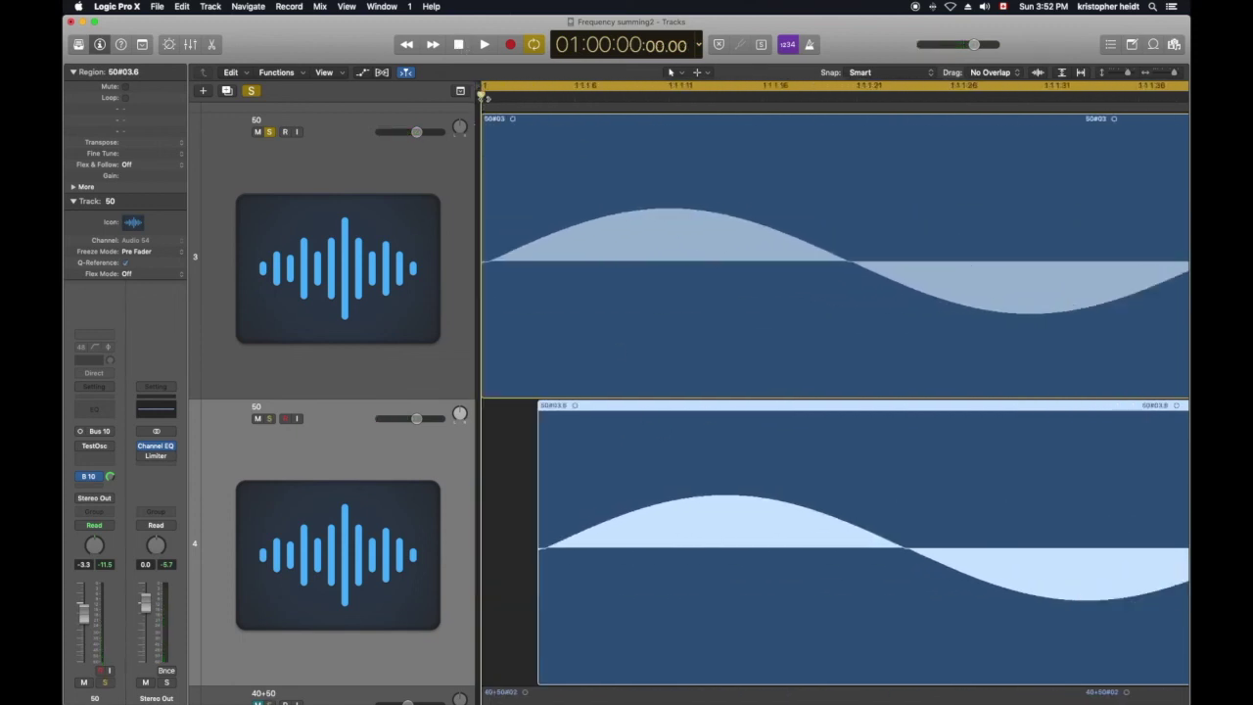
{"action": "left_click_drag", "start_coordinate": [480, 95], "coordinate": [538, 97]}
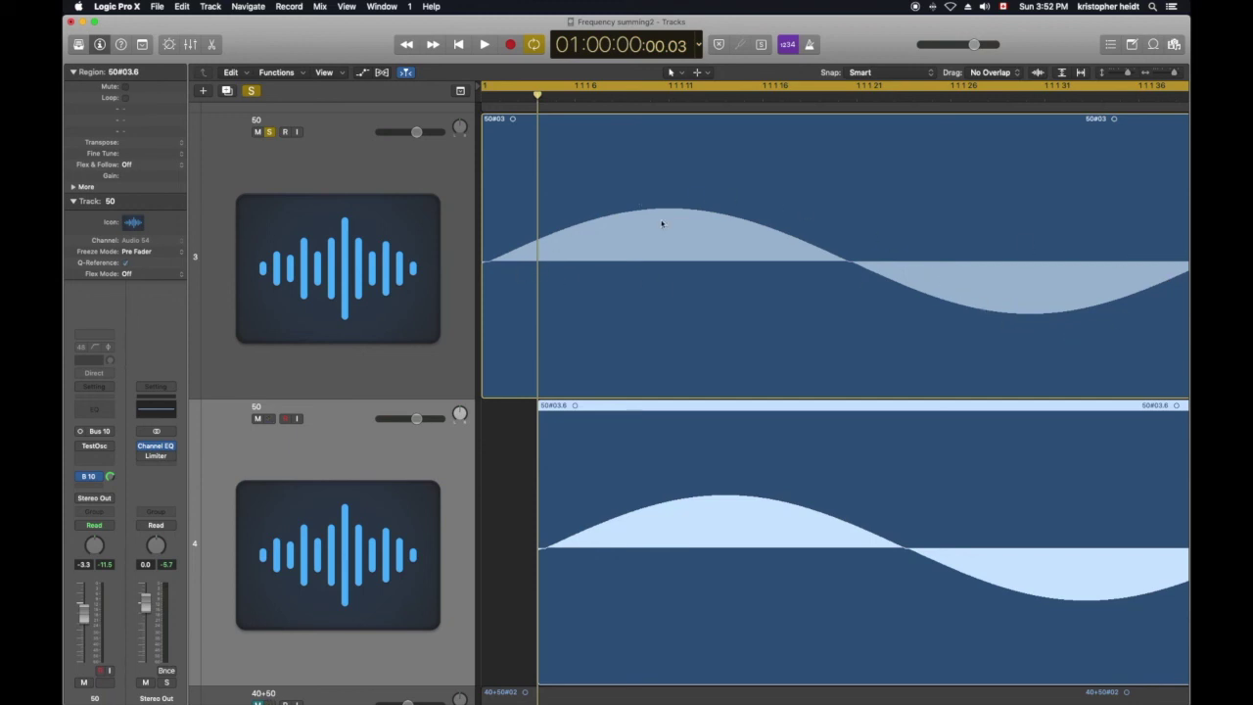
- Find the 100 Hz track and move the playhead to the end of its first full cycle, at 01:00:00:00.20
{"action": "scroll", "coordinate": [662, 224], "scroll_direction": "down", "scroll_amount": 15}
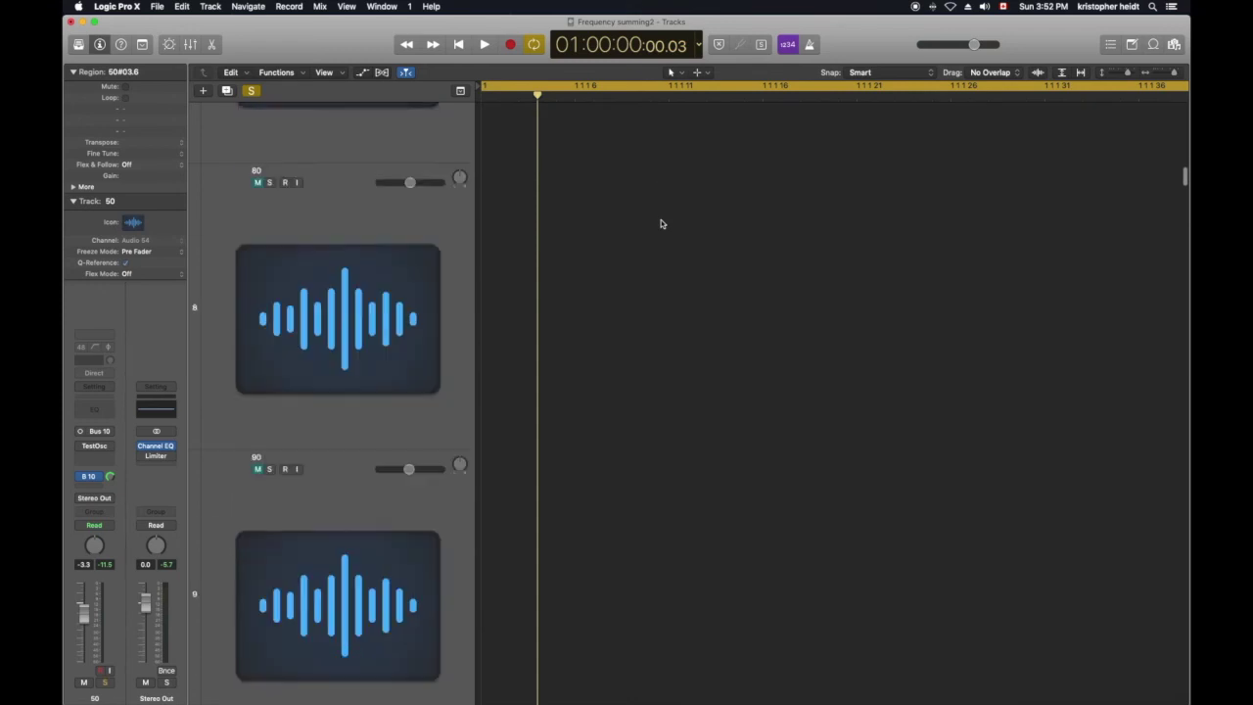
{"action": "scroll", "coordinate": [660, 224], "scroll_direction": "down", "scroll_amount": 10}
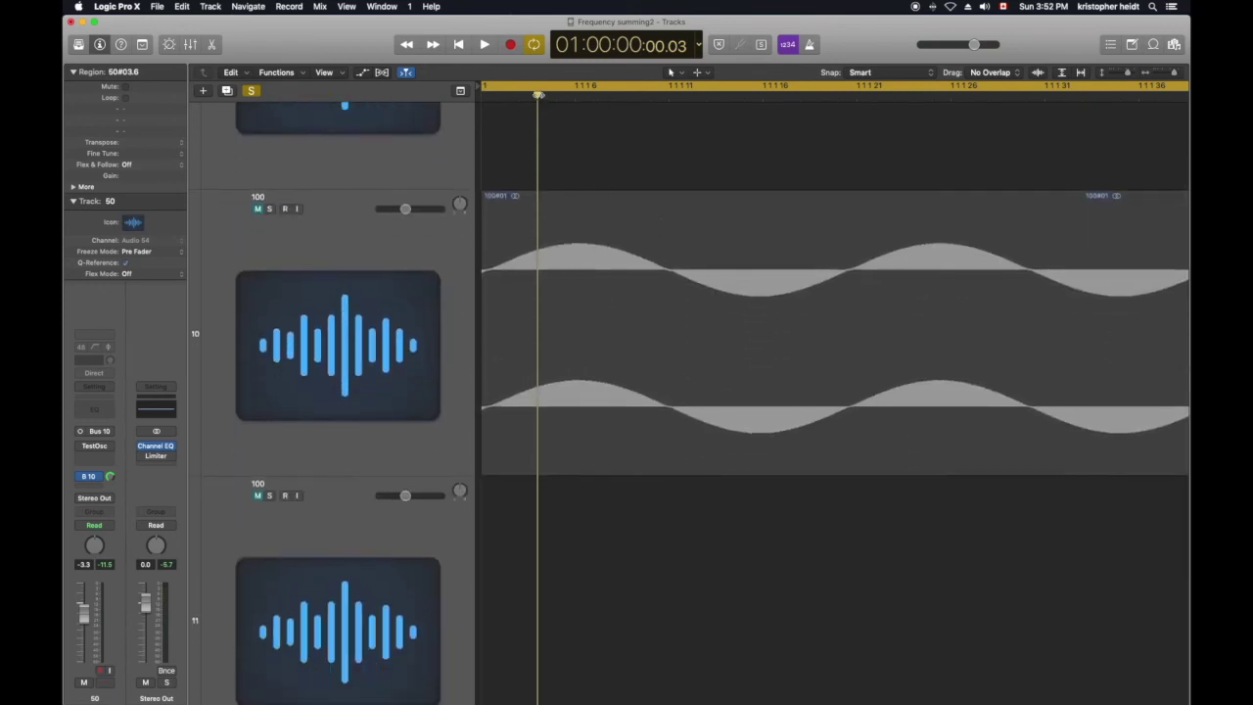
{"action": "left_click_drag", "start_coordinate": [536, 94], "coordinate": [849, 164]}
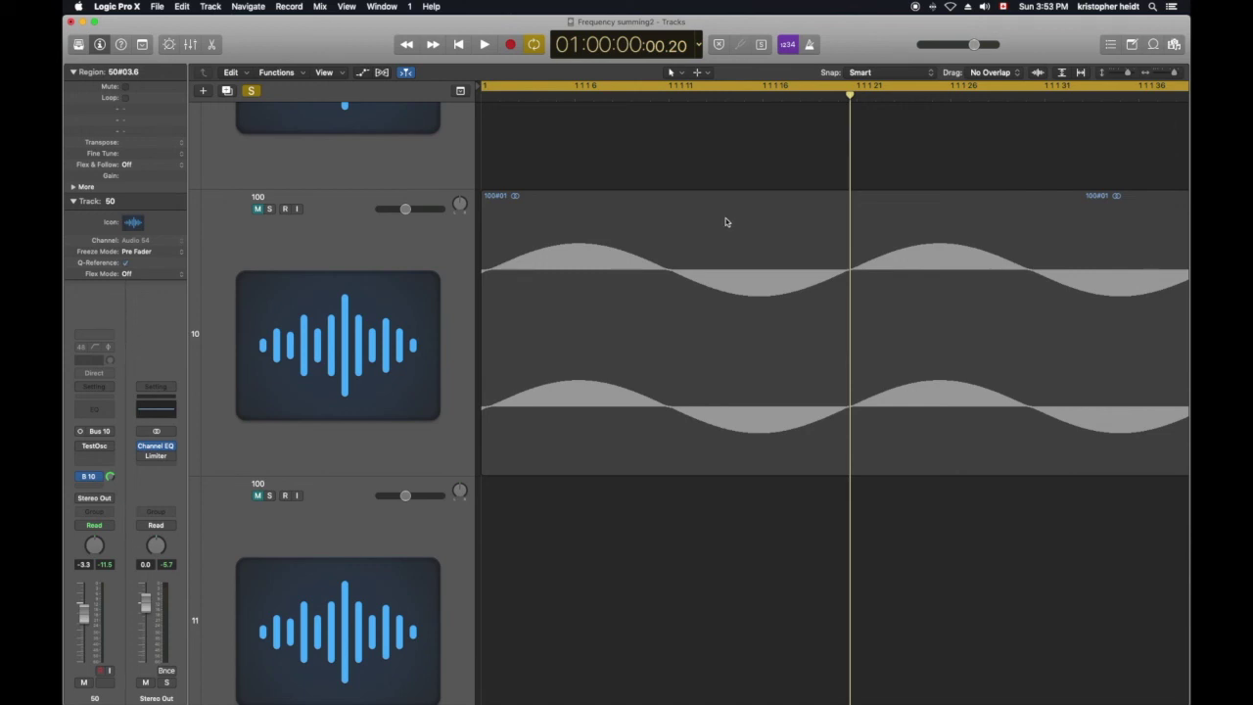
- Examine the higher-frequency track pairs from 175 up to 300 Hz, comparing each original region with its delayed copy
{"action": "scroll", "coordinate": [725, 222], "scroll_direction": "down", "scroll_amount": 15}
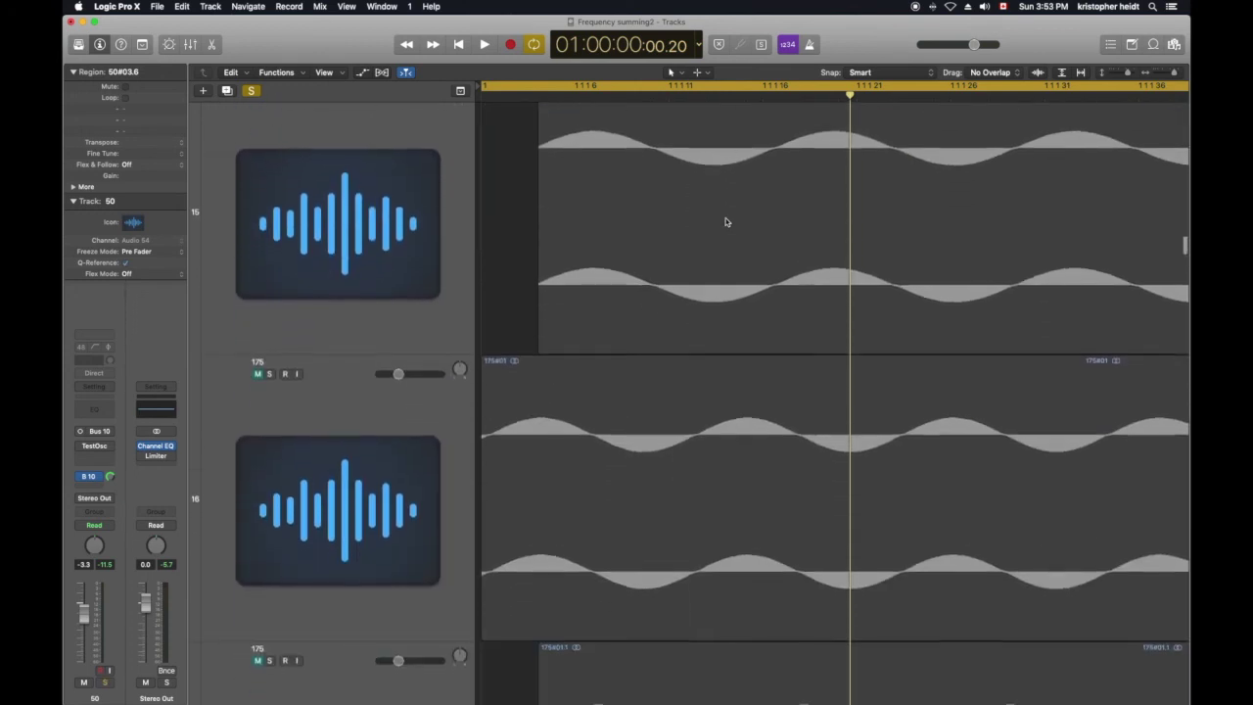
{"action": "scroll", "coordinate": [726, 222], "scroll_direction": "down", "scroll_amount": 20}
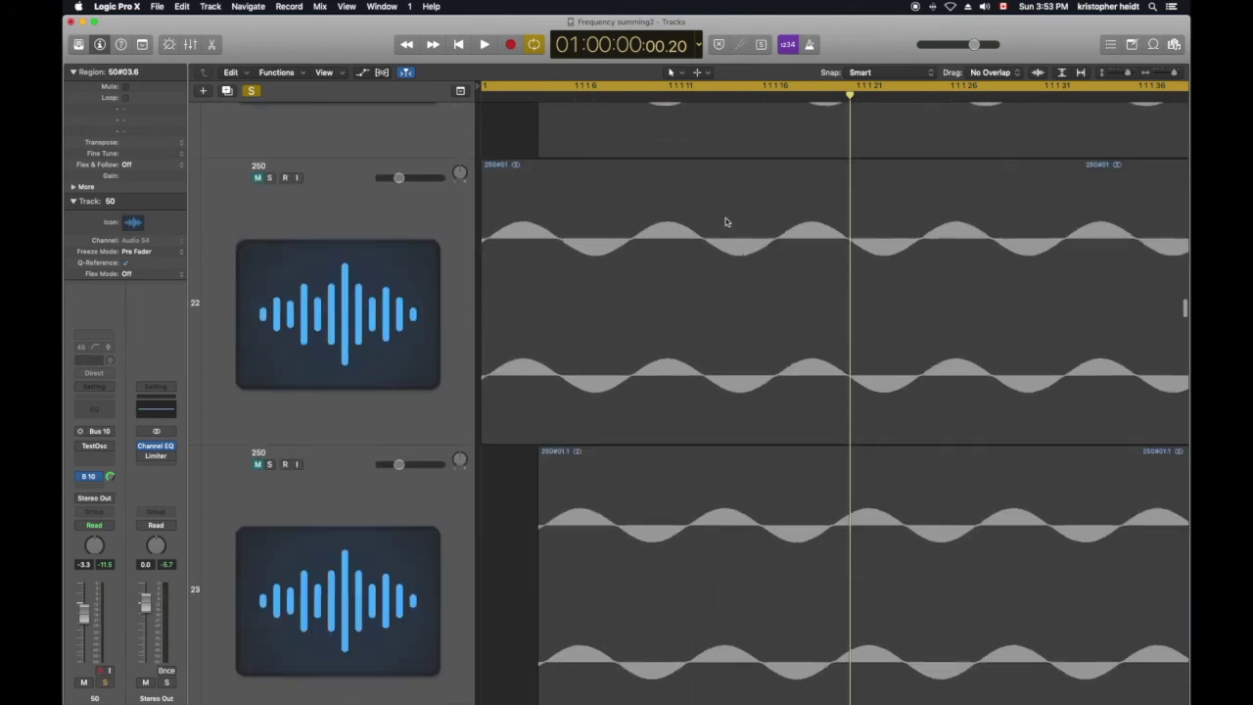
{"action": "scroll", "coordinate": [726, 223], "scroll_direction": "down", "scroll_amount": 10}
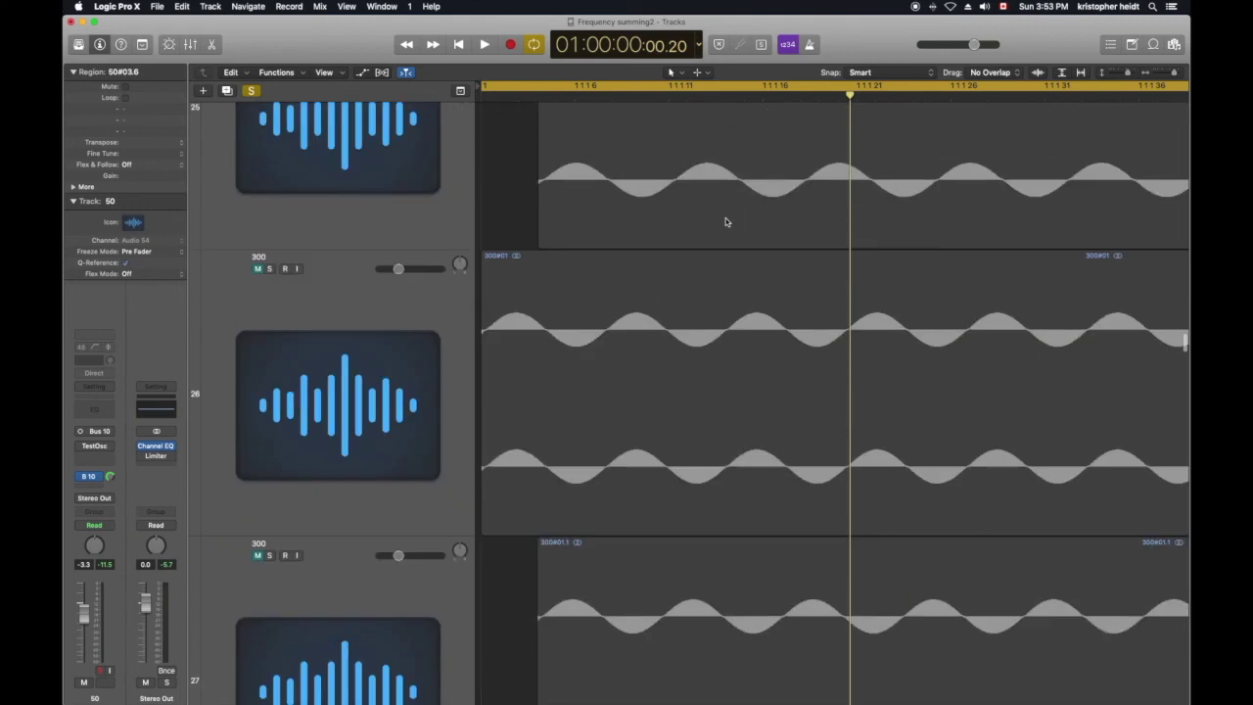
{"action": "scroll", "coordinate": [725, 223], "scroll_direction": "down", "scroll_amount": 3}
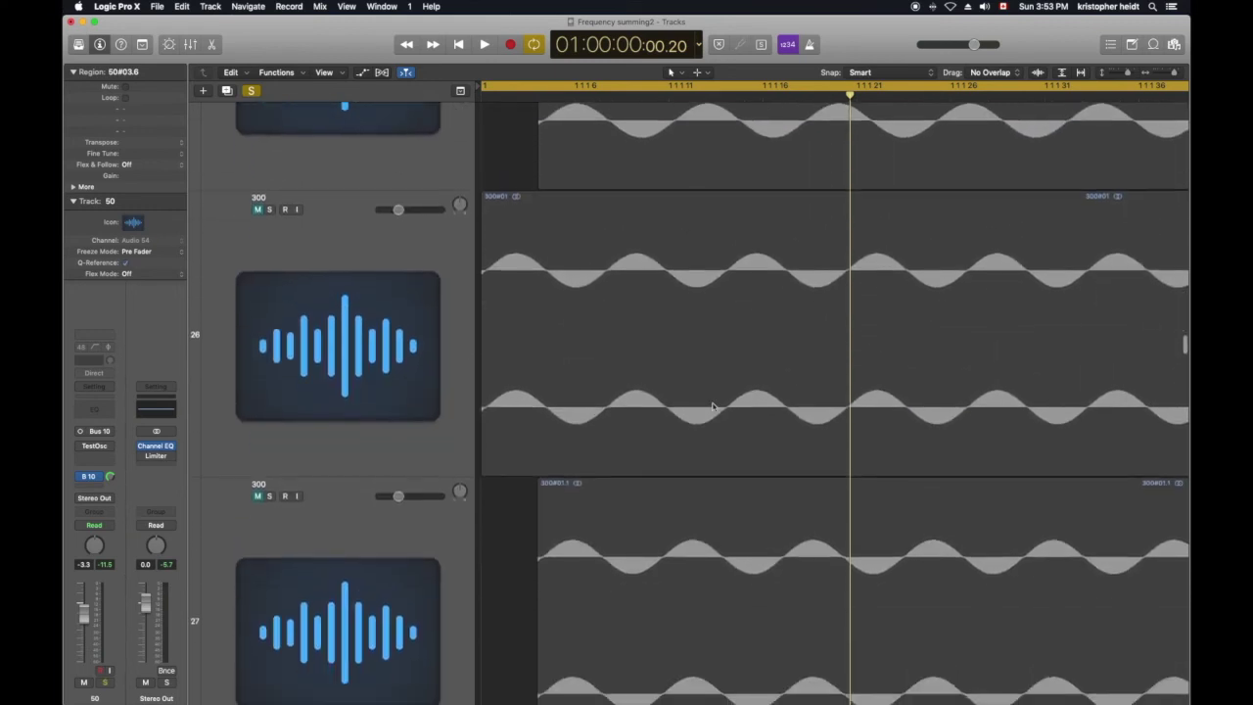
- Delete the delayed 300 Hz region, unmute both 300 tracks, and copy the upper region to the lower track at the project start
{"action": "left_click", "coordinate": [632, 515]}
{"action": "key", "text": "Delete"}
{"action": "left_click", "coordinate": [257, 172]}
{"action": "left_click", "coordinate": [258, 458]}
{"action": "key", "text": "Return"}
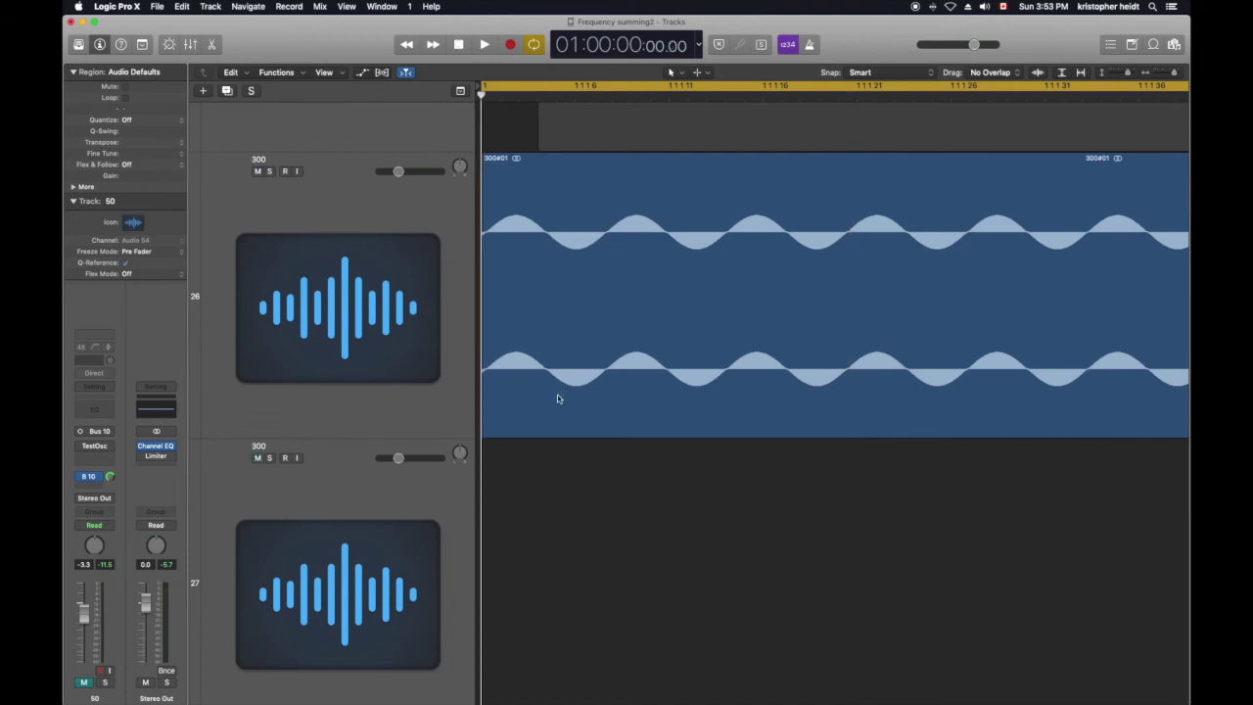
{"action": "left_click_drag", "start_coordinate": [542, 410], "coordinate": [537, 511]}
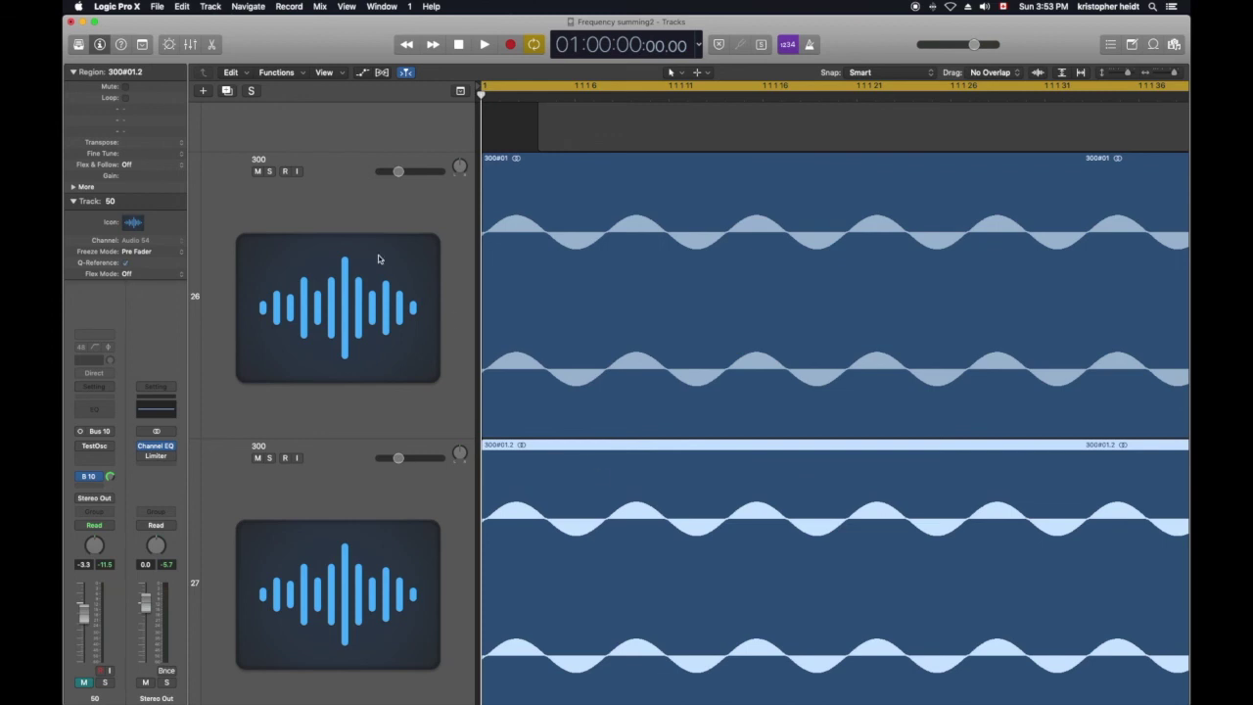
- Solo the upper 300 track and play the aligned waves while toggling the lower track's solo
{"action": "left_click", "coordinate": [270, 172]}
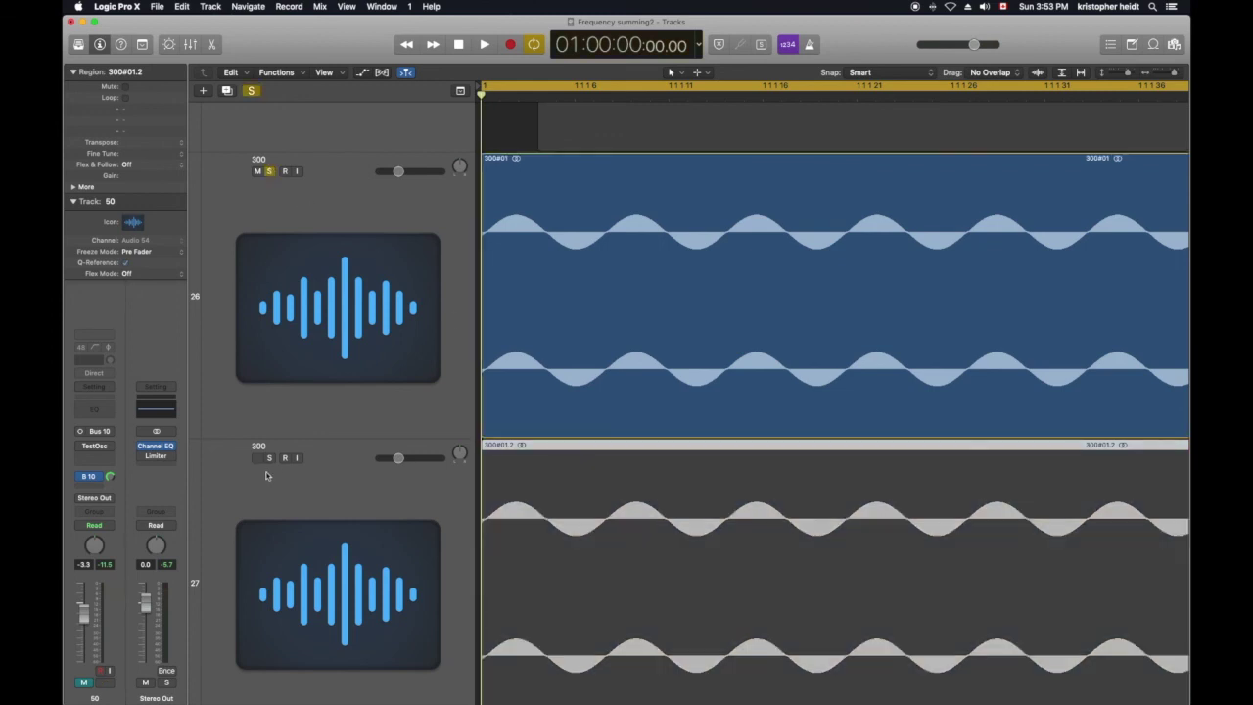
{"action": "key", "text": "space"}
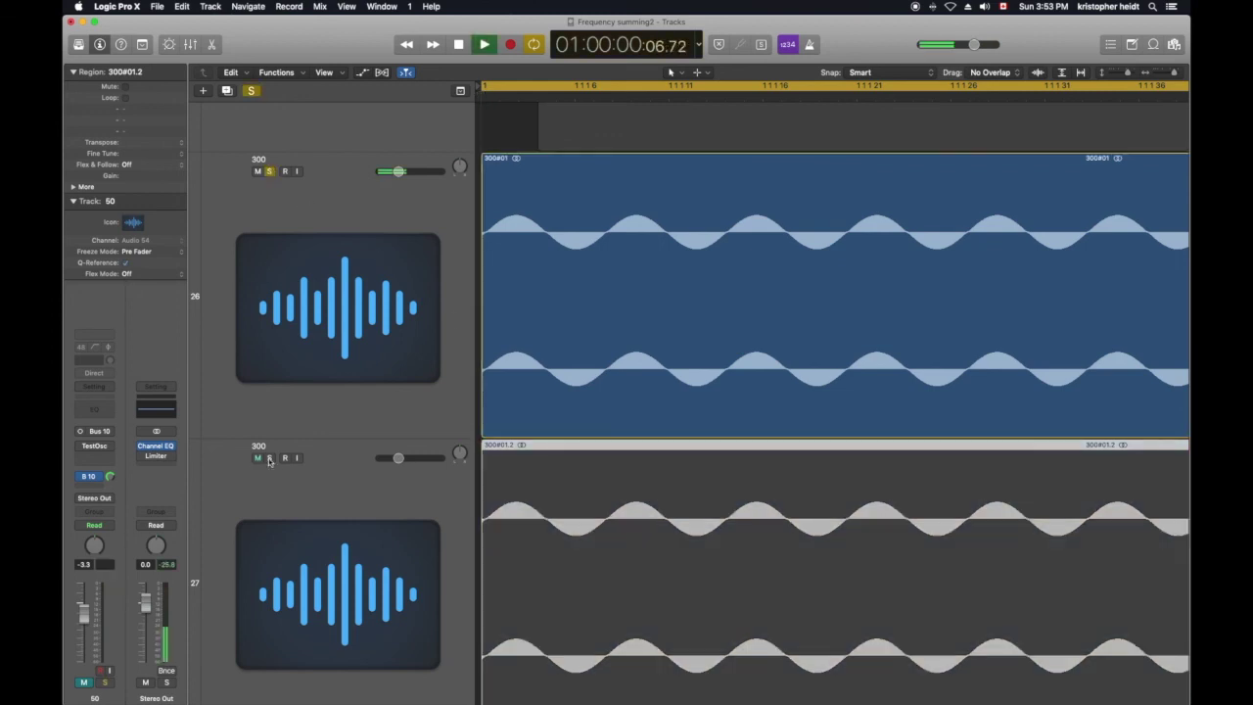
{"action": "left_click", "coordinate": [270, 459]}
{"action": "left_click", "coordinate": [270, 459]}
{"action": "left_click", "coordinate": [270, 459]}
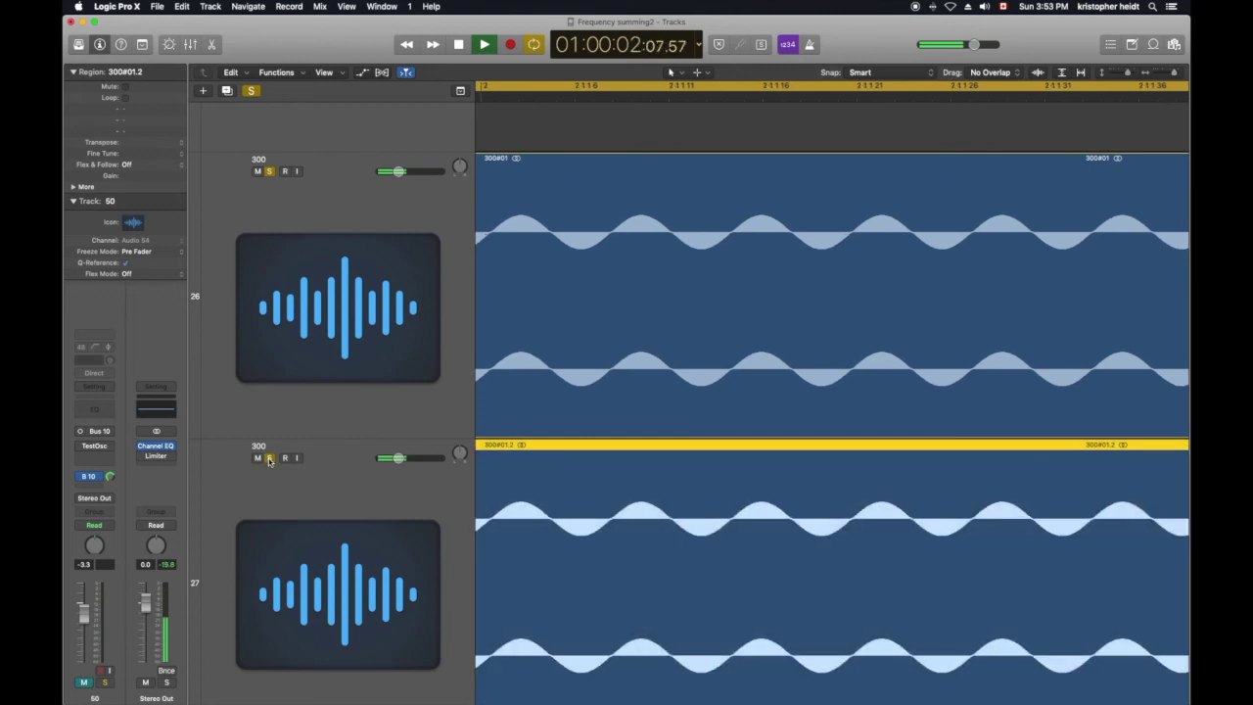
{"action": "left_click", "coordinate": [270, 459]}
{"action": "key", "text": "space"}
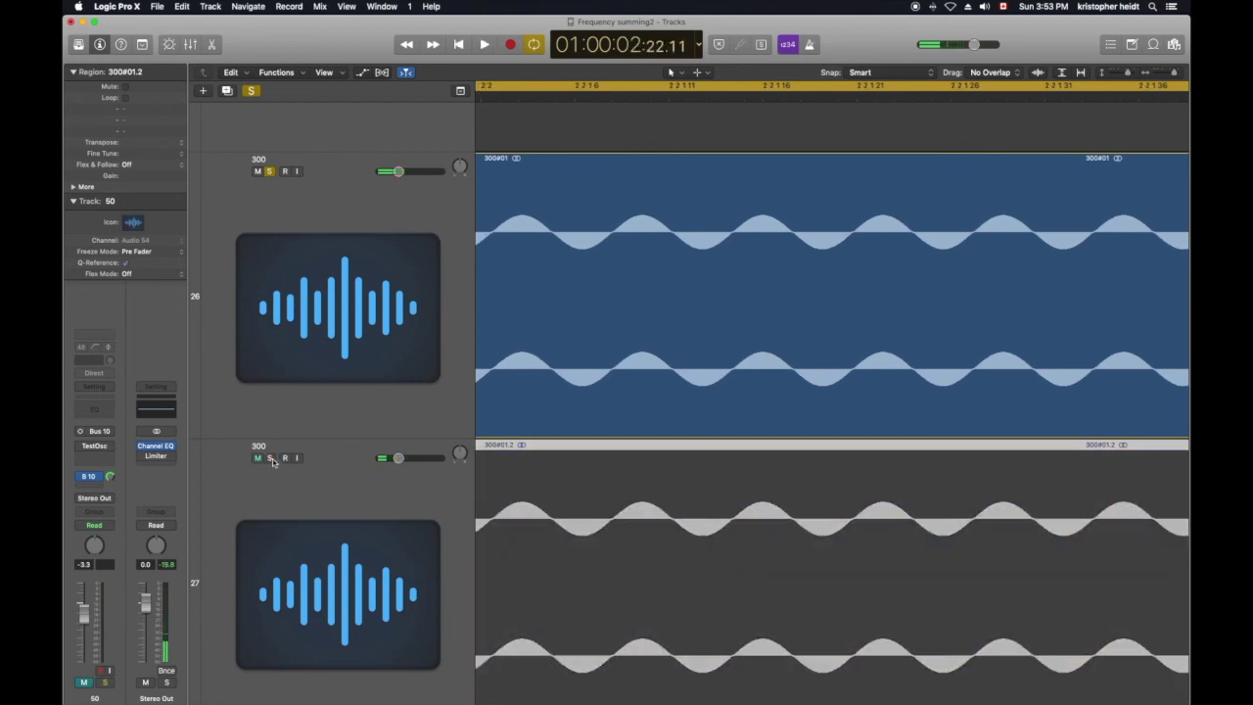
- Place the playhead at 01:00:00:00.03, move the lower 300 region to start there, and solo its track
{"action": "scroll", "coordinate": [741, 420], "scroll_direction": "left", "scroll_amount": 3}
{"action": "scroll", "coordinate": [329, 434], "scroll_direction": "left", "scroll_amount": 2}
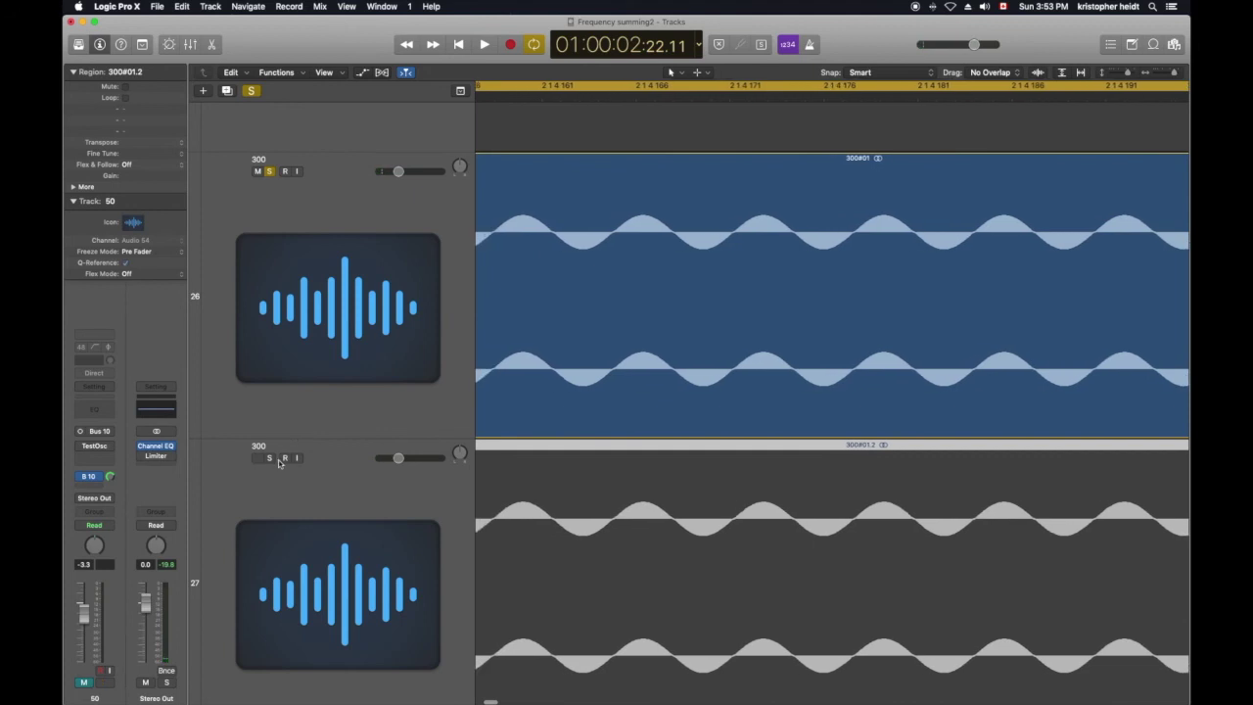
{"action": "key", "text": "Return"}
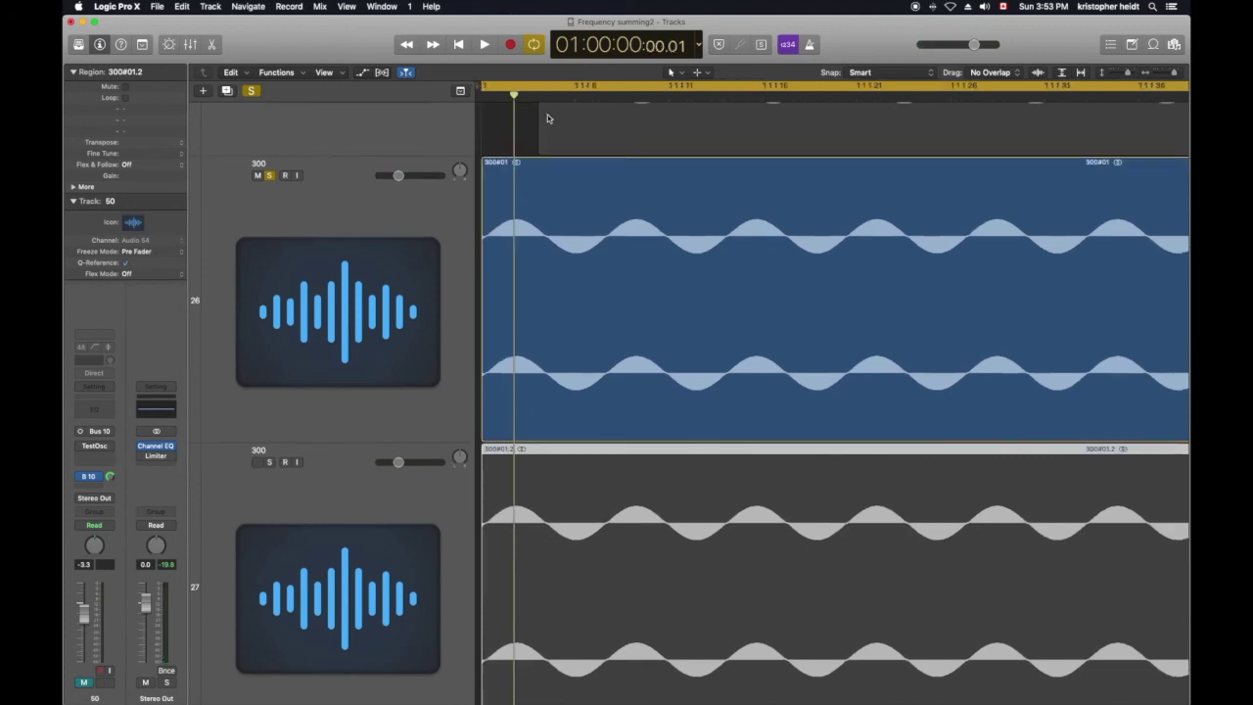
{"action": "left_click_drag", "start_coordinate": [515, 96], "coordinate": [575, 96]}
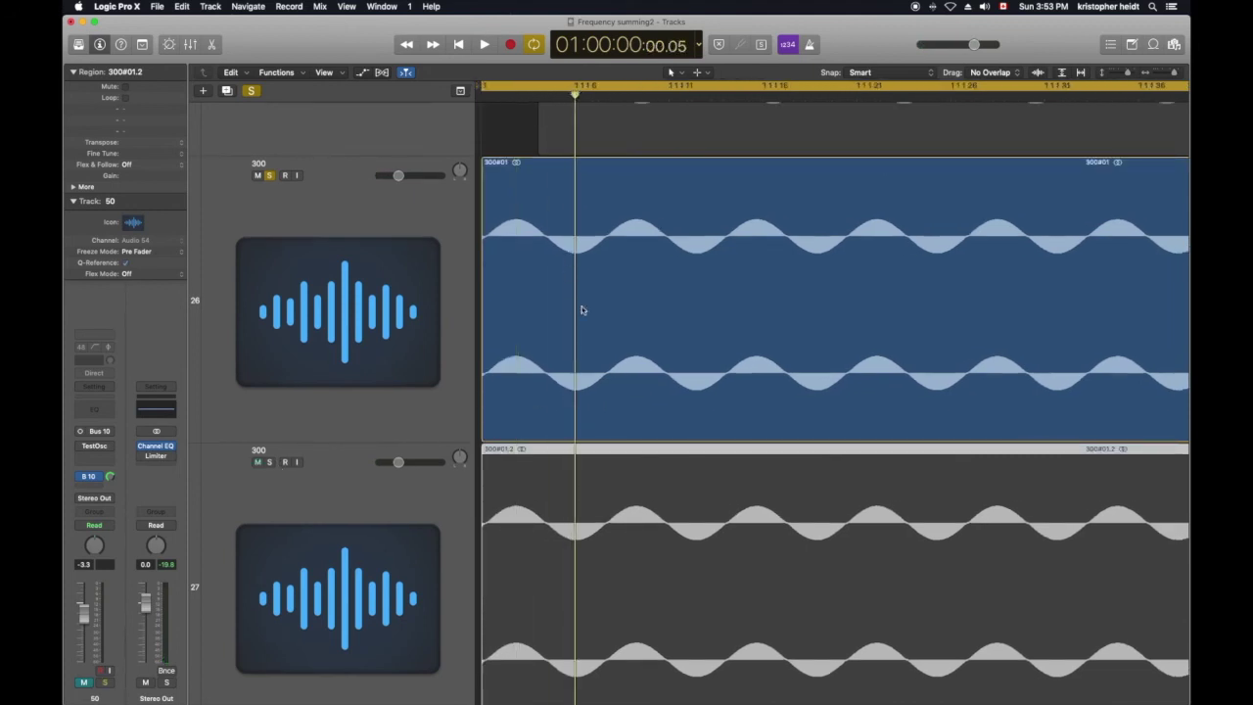
{"action": "left_click_drag", "start_coordinate": [575, 96], "coordinate": [536, 100]}
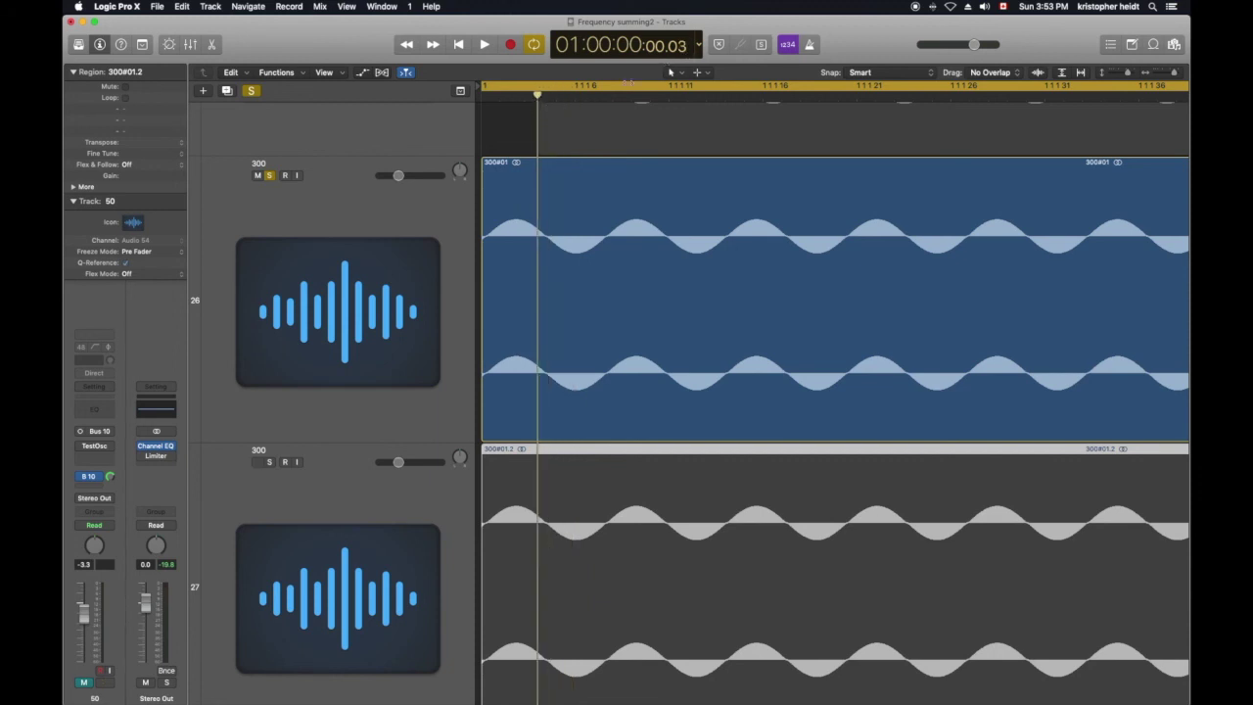
{"action": "left_click_drag", "start_coordinate": [550, 453], "coordinate": [605, 453]}
{"action": "left_click", "coordinate": [270, 462]}
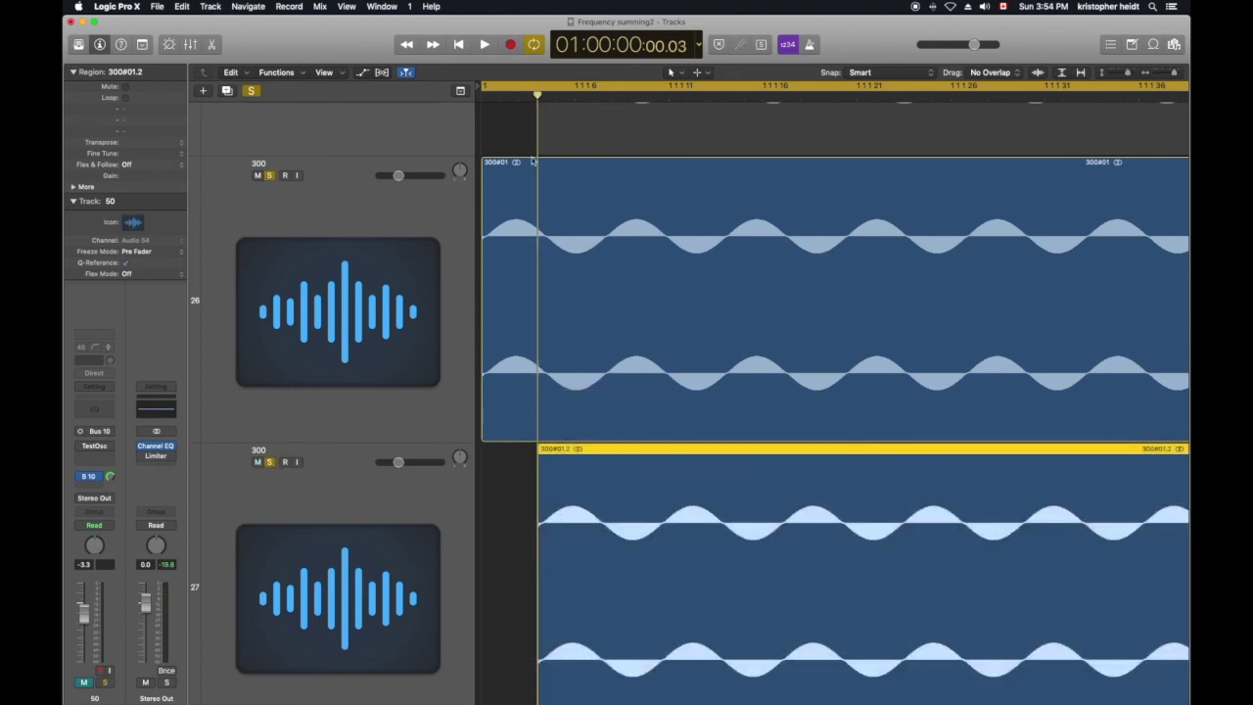
- Compare the offset 300 waves at the upper wave's first trough, and play them while toggling the lower track's solo
{"action": "left_click_drag", "start_coordinate": [537, 94], "coordinate": [576, 94]}
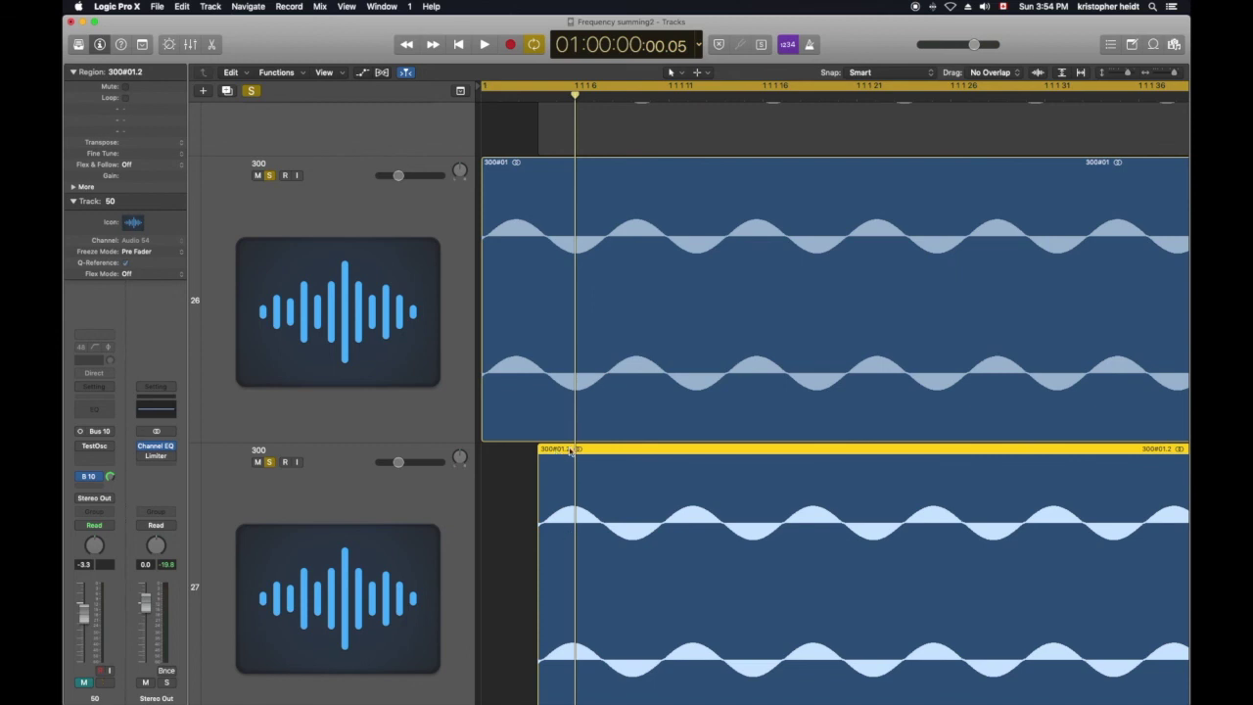
{"action": "left_click", "coordinate": [269, 463]}
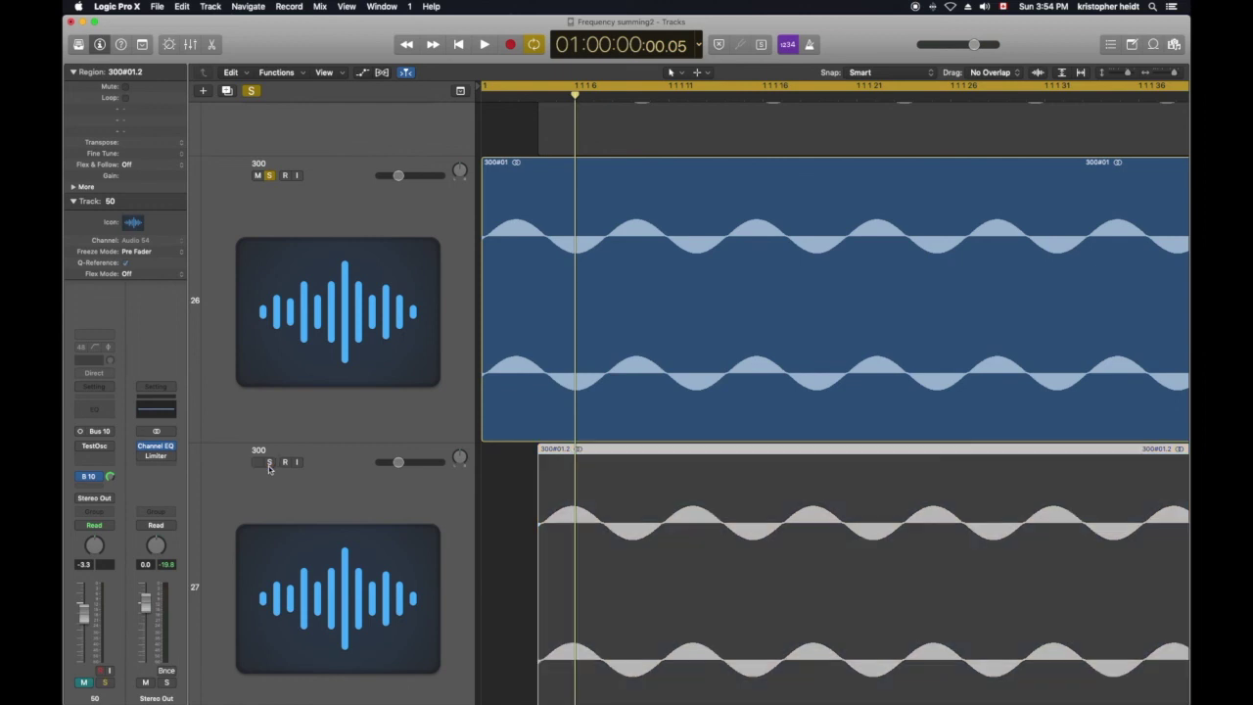
{"action": "key", "text": "space"}
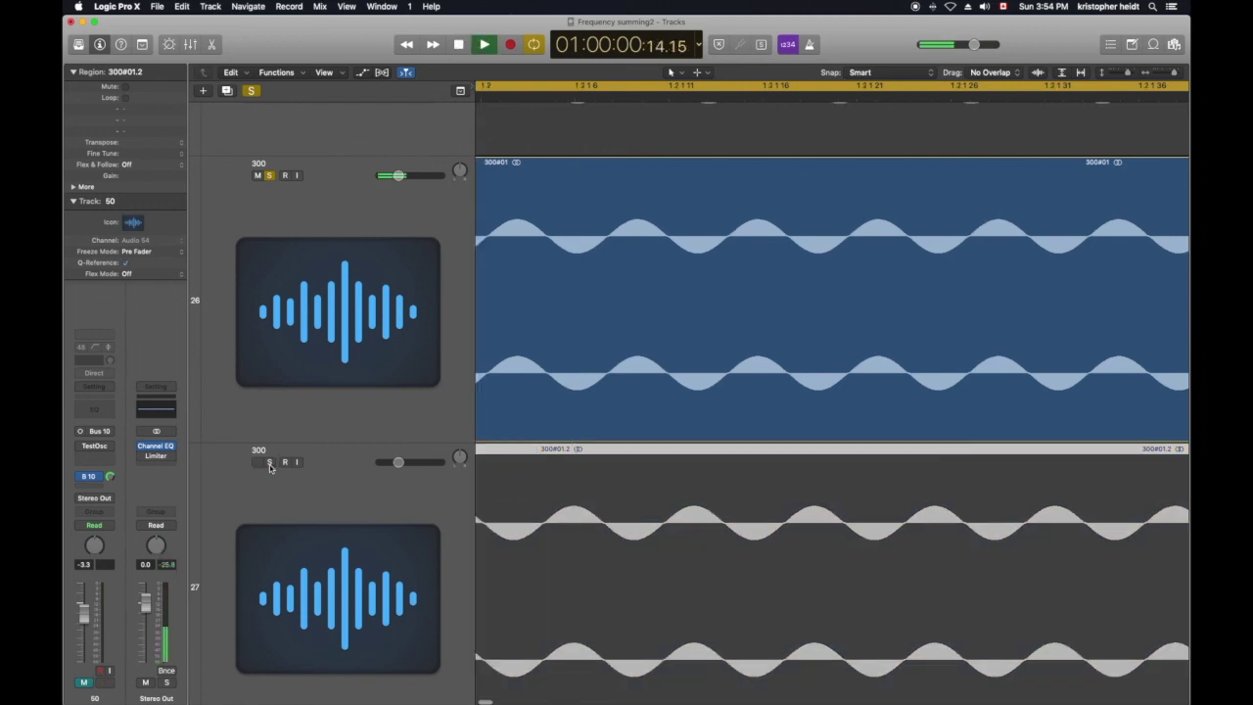
{"action": "left_click", "coordinate": [269, 462]}
{"action": "left_click", "coordinate": [269, 461]}
{"action": "left_click", "coordinate": [270, 462]}
{"action": "key", "text": "space"}
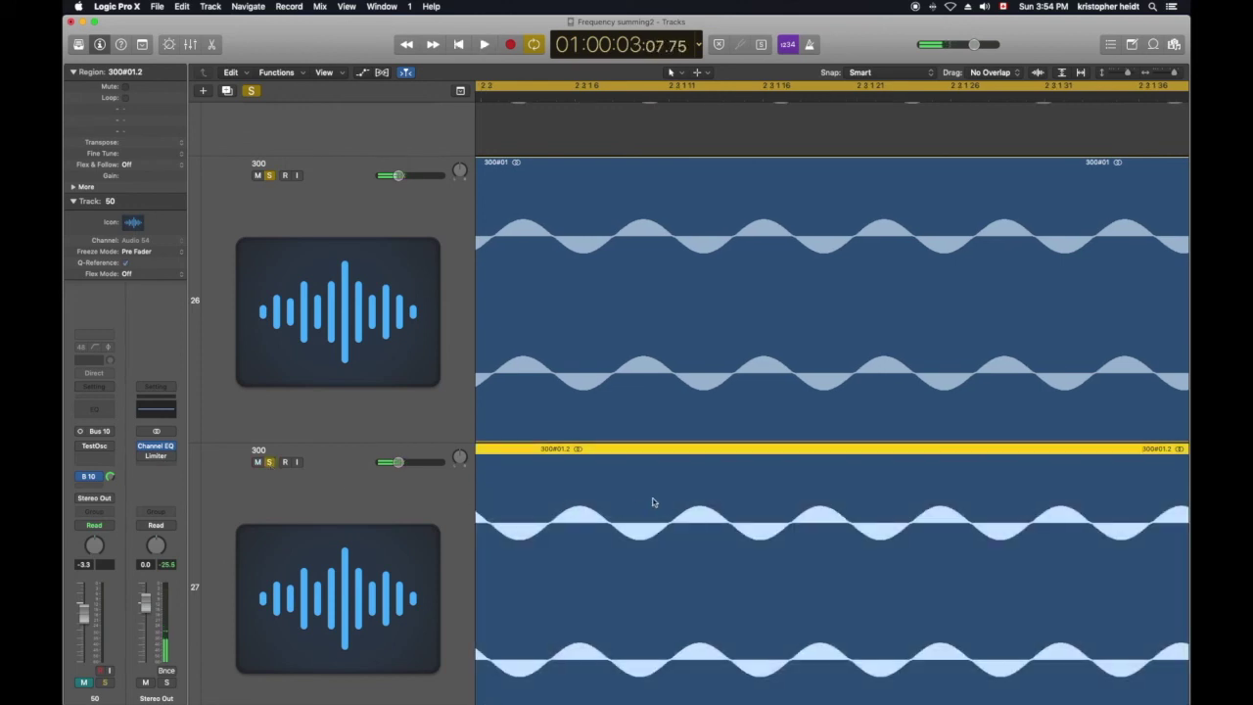
- Go to the 600 Hz track pair and move the lower region back to the project start, aligned with the upper one
{"action": "left_click", "coordinate": [458, 44]}
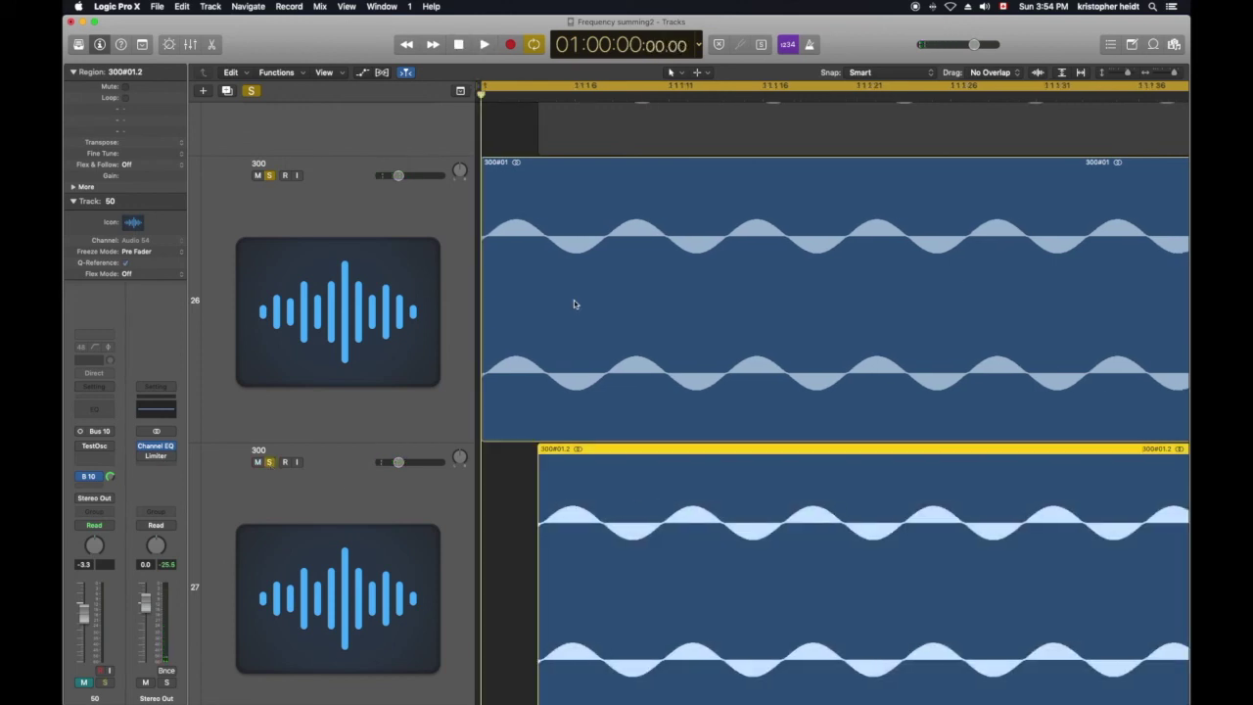
{"action": "scroll", "coordinate": [573, 300], "scroll_direction": "down", "scroll_amount": 10}
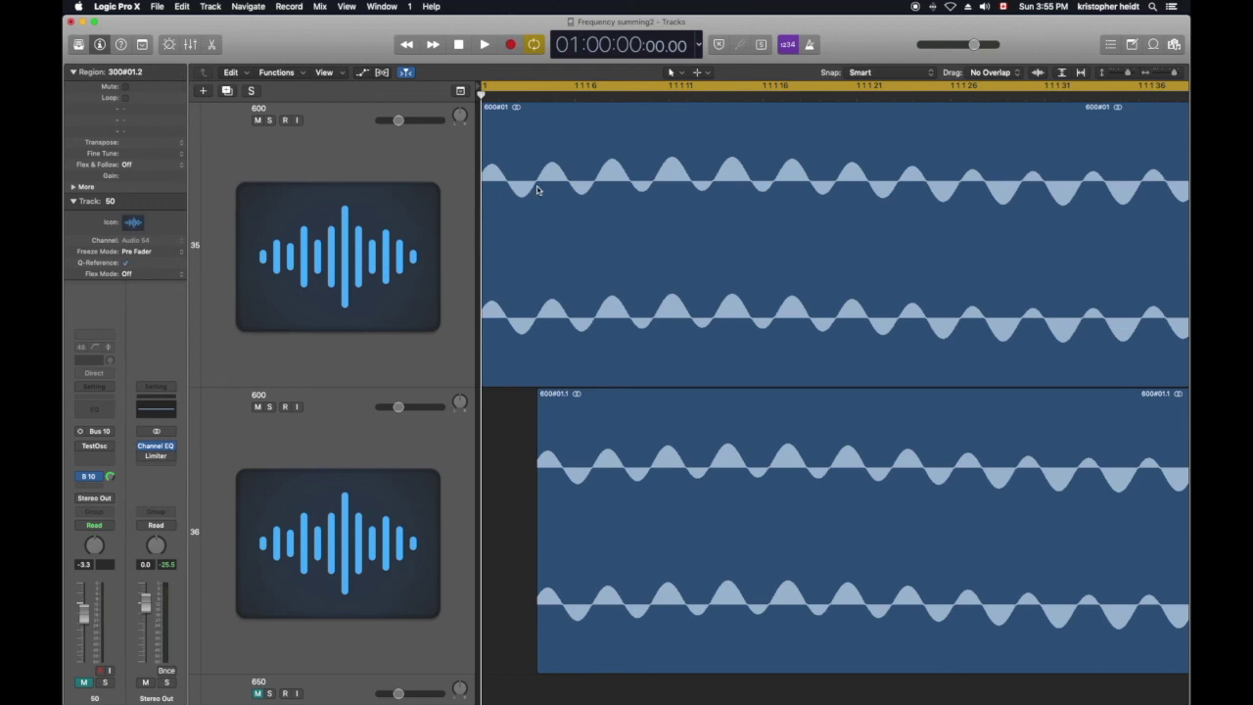
{"action": "left_click_drag", "start_coordinate": [610, 399], "coordinate": [536, 402]}
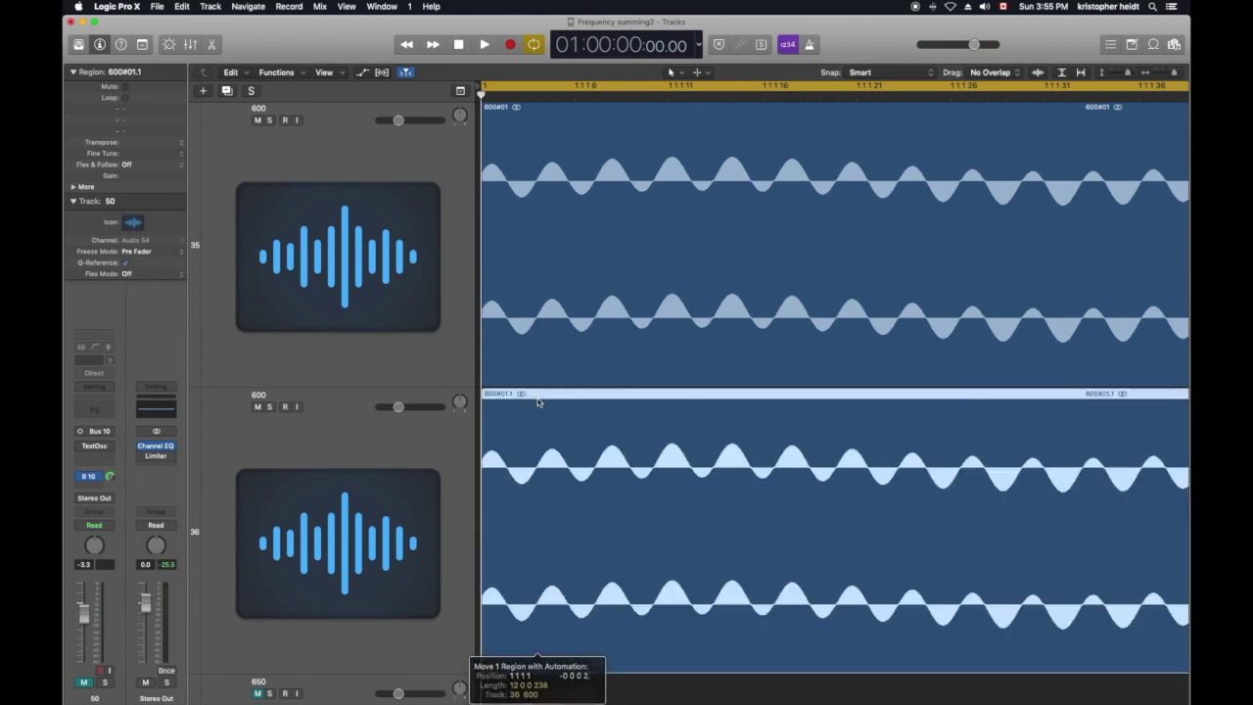
- Solo the upper 600 track and play the aligned waves while toggling the lower track's solo
{"action": "left_click", "coordinate": [269, 119]}
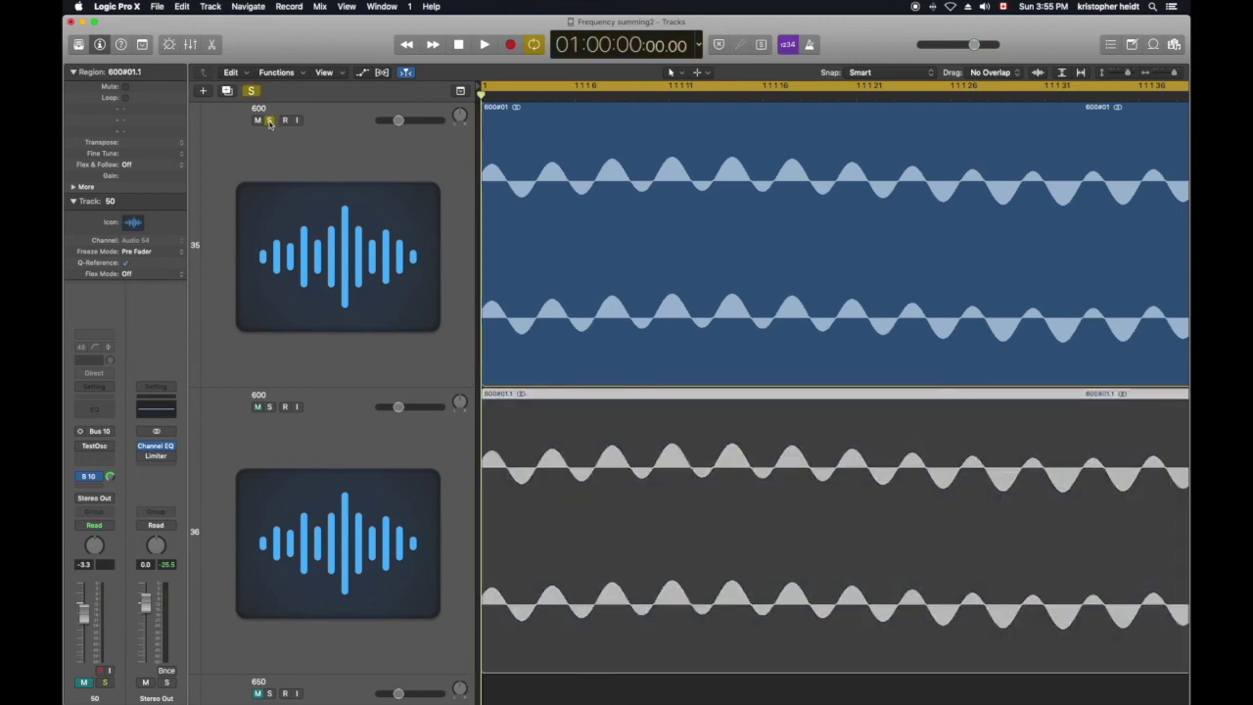
{"action": "key", "text": "space"}
{"action": "left_click", "coordinate": [269, 407]}
{"action": "left_click", "coordinate": [269, 406]}
{"action": "left_click", "coordinate": [269, 406]}
{"action": "key", "text": "space"}
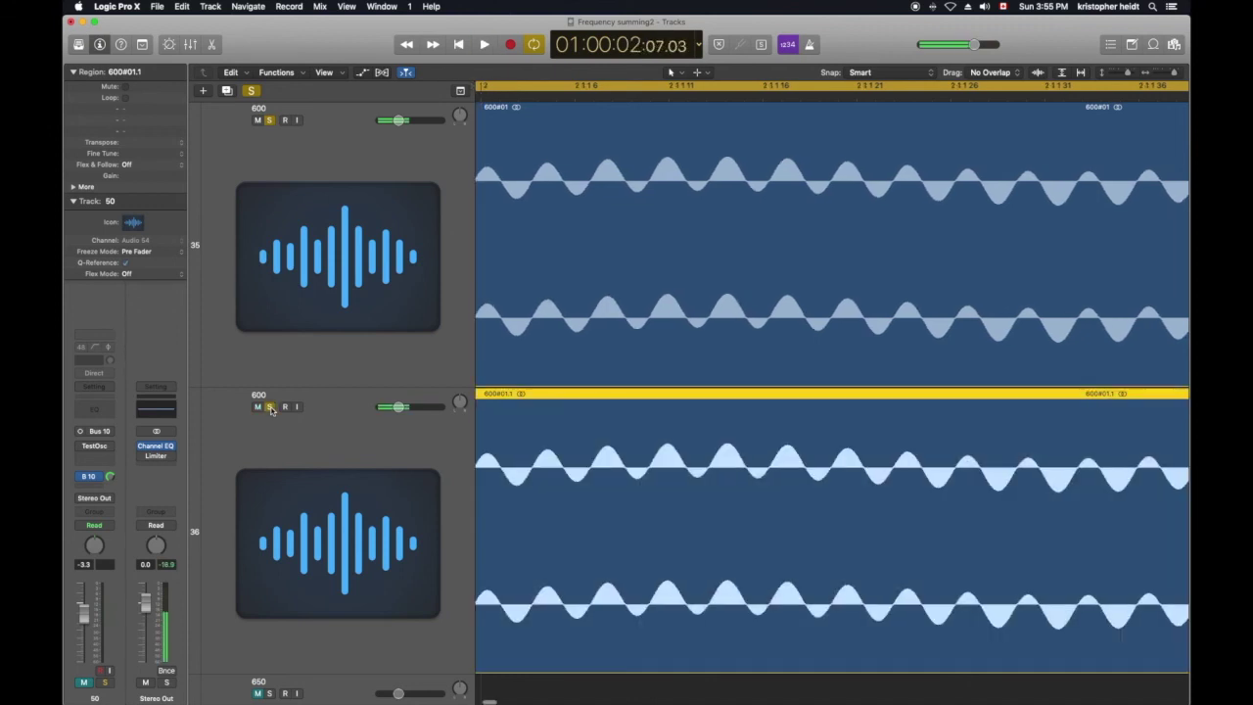
- Place the playhead at 01:00:00:00.03 and shift the lower 600 region to start there
{"action": "scroll", "coordinate": [729, 374], "scroll_direction": "right", "scroll_amount": 5}
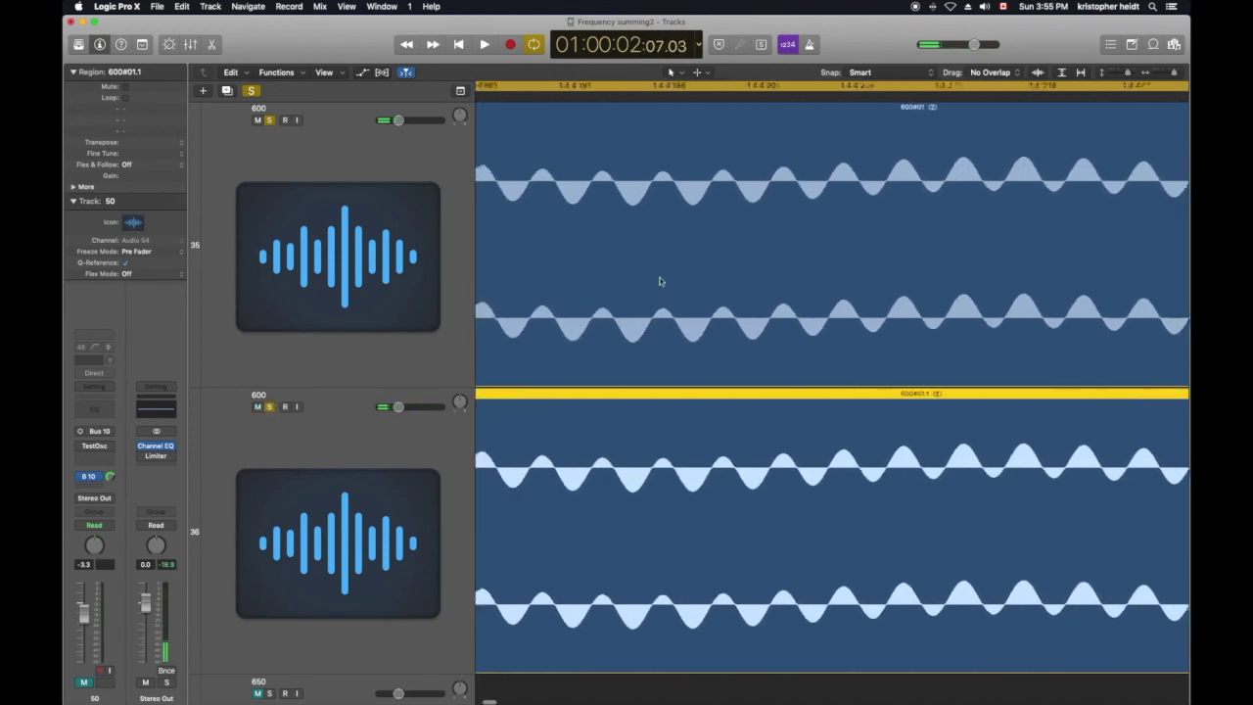
{"action": "key", "text": "Return"}
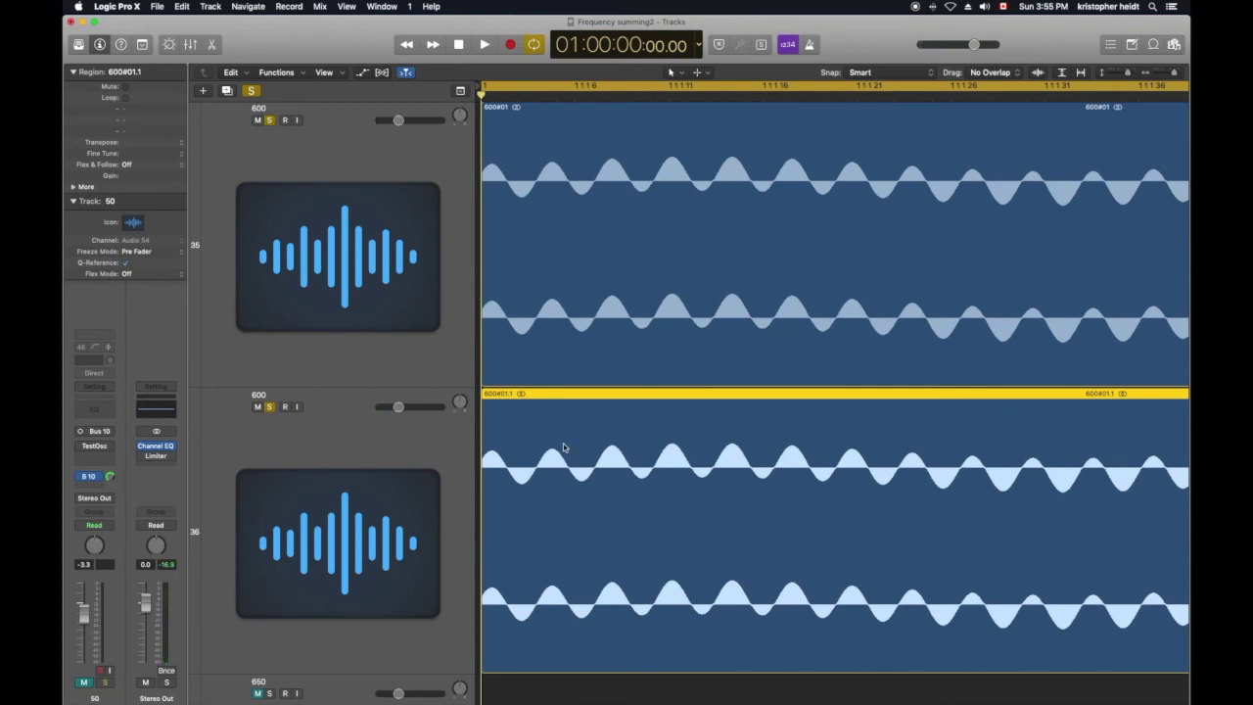
{"action": "left_click_drag", "start_coordinate": [482, 93], "coordinate": [535, 93]}
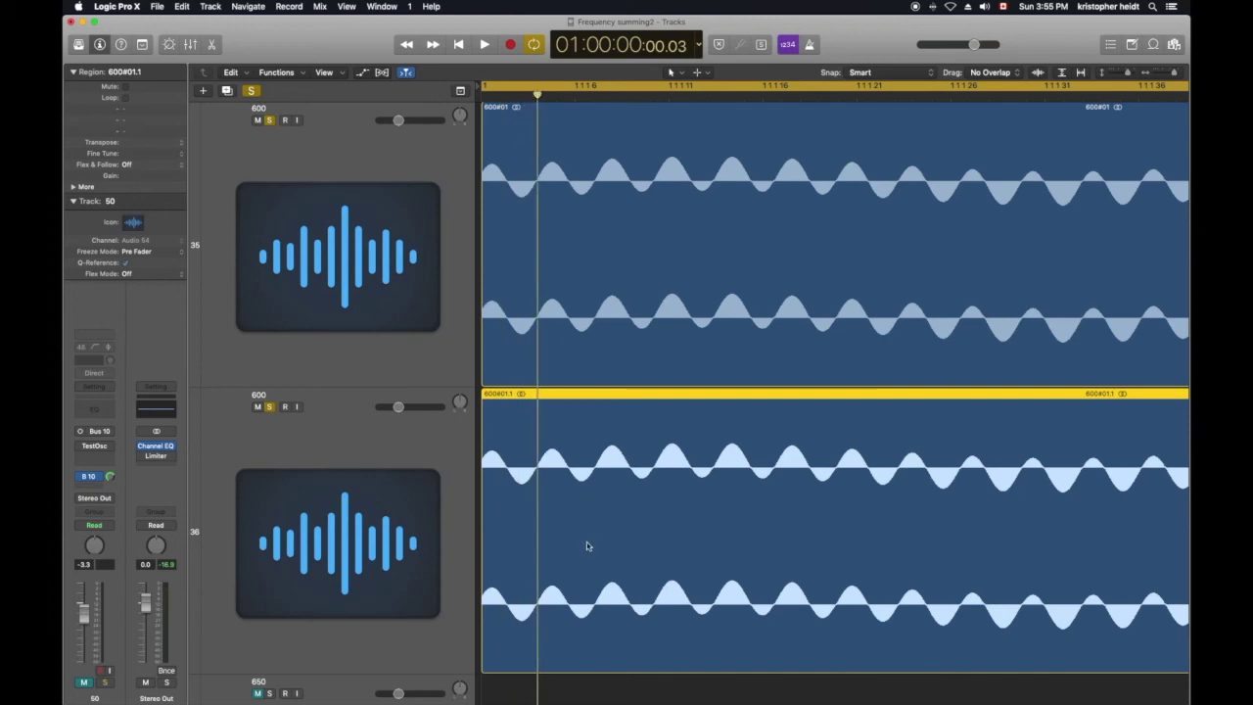
{"action": "left_click_drag", "start_coordinate": [553, 394], "coordinate": [578, 399]}
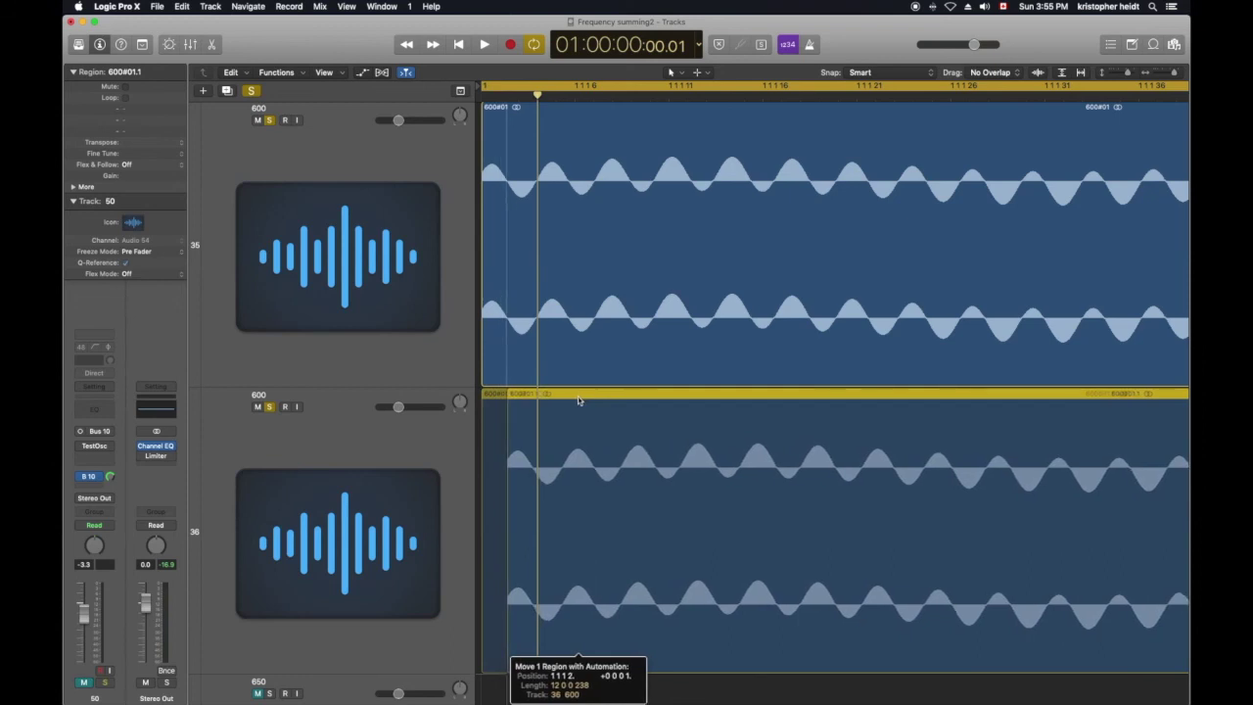
{"action": "left_click_drag", "start_coordinate": [577, 399], "coordinate": [608, 402]}
{"action": "left_click_drag", "start_coordinate": [607, 401], "coordinate": [609, 402]}
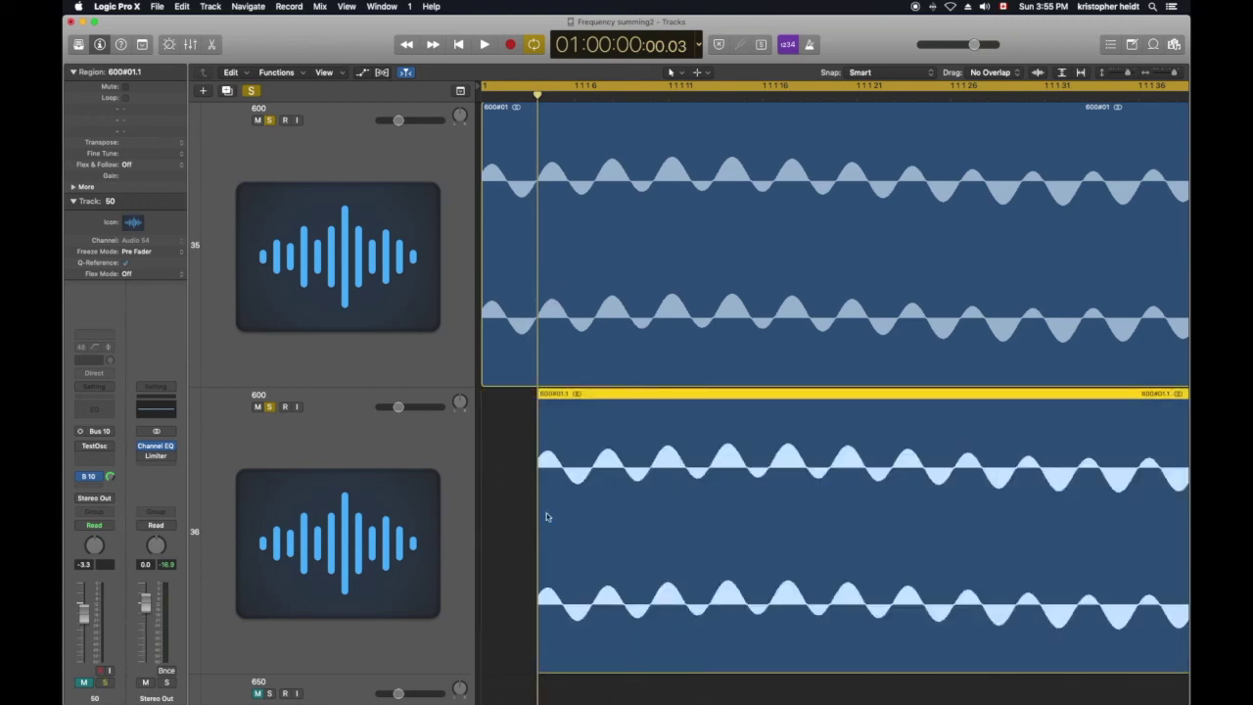
- Play the offset 600 waves while toggling the lower track's solo, and compare the first cycles of both regions
{"action": "scroll", "coordinate": [608, 578], "scroll_direction": "up", "scroll_amount": 1}
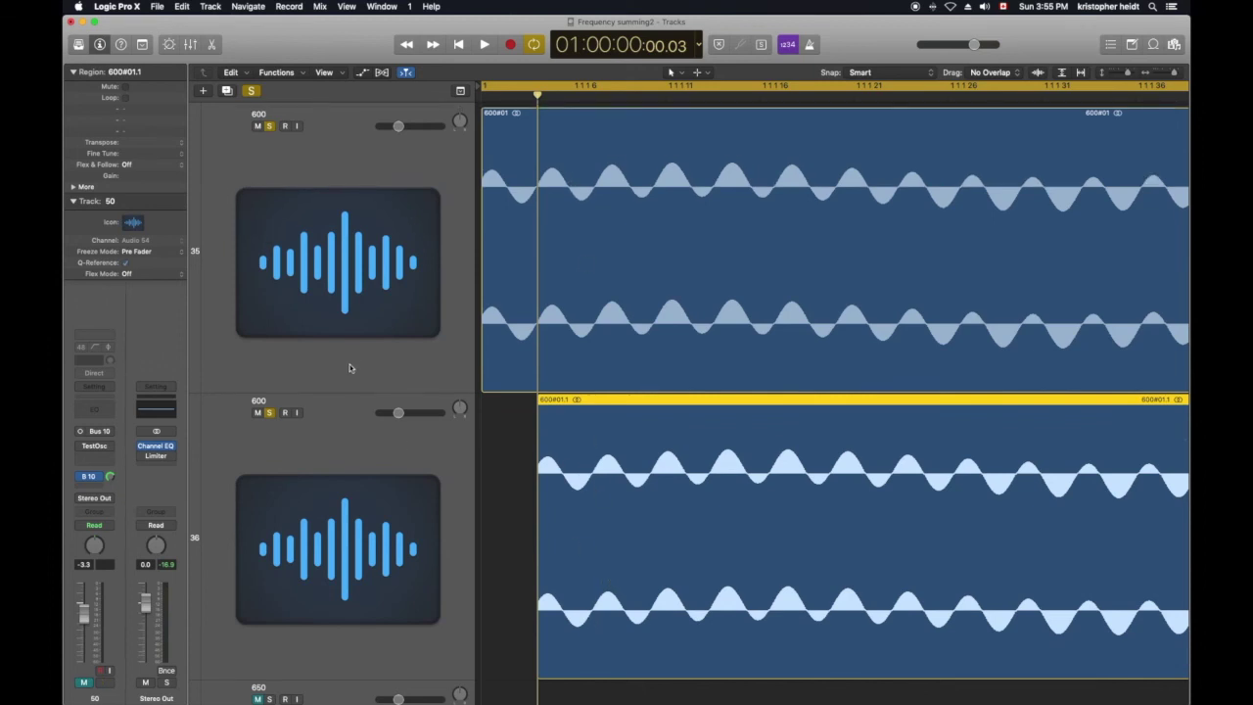
{"action": "left_click", "coordinate": [270, 413]}
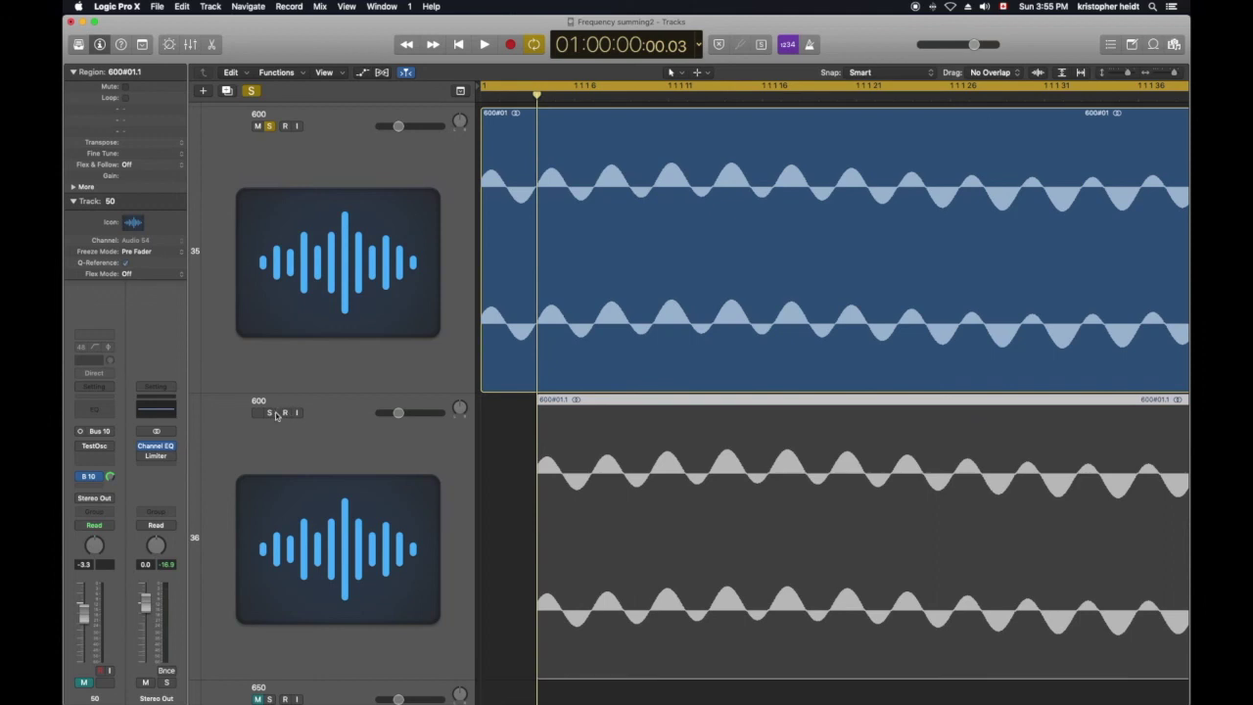
{"action": "key", "text": "space"}
{"action": "left_click", "coordinate": [270, 414]}
{"action": "left_click", "coordinate": [270, 413]}
{"action": "left_click", "coordinate": [270, 413]}
{"action": "left_click", "coordinate": [271, 413]}
{"action": "left_click", "coordinate": [271, 413]}
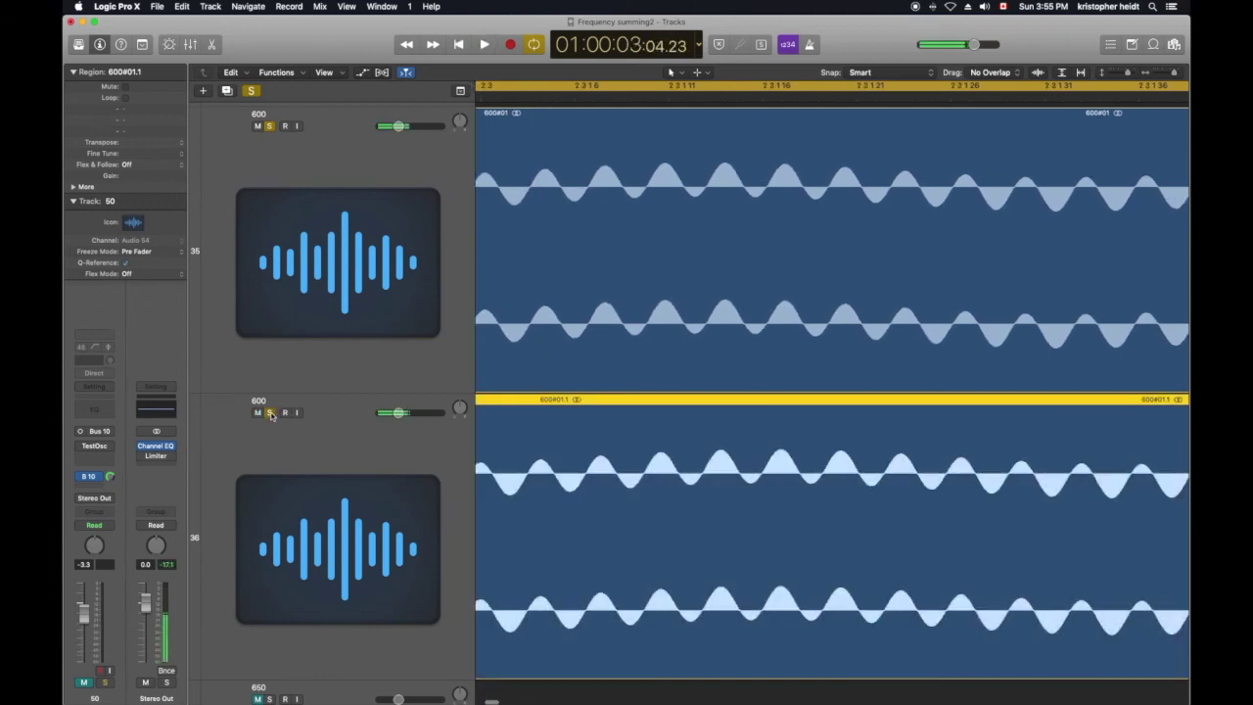
{"action": "scroll", "coordinate": [685, 391], "scroll_direction": "down", "scroll_amount": 2}
{"action": "key", "text": "space"}
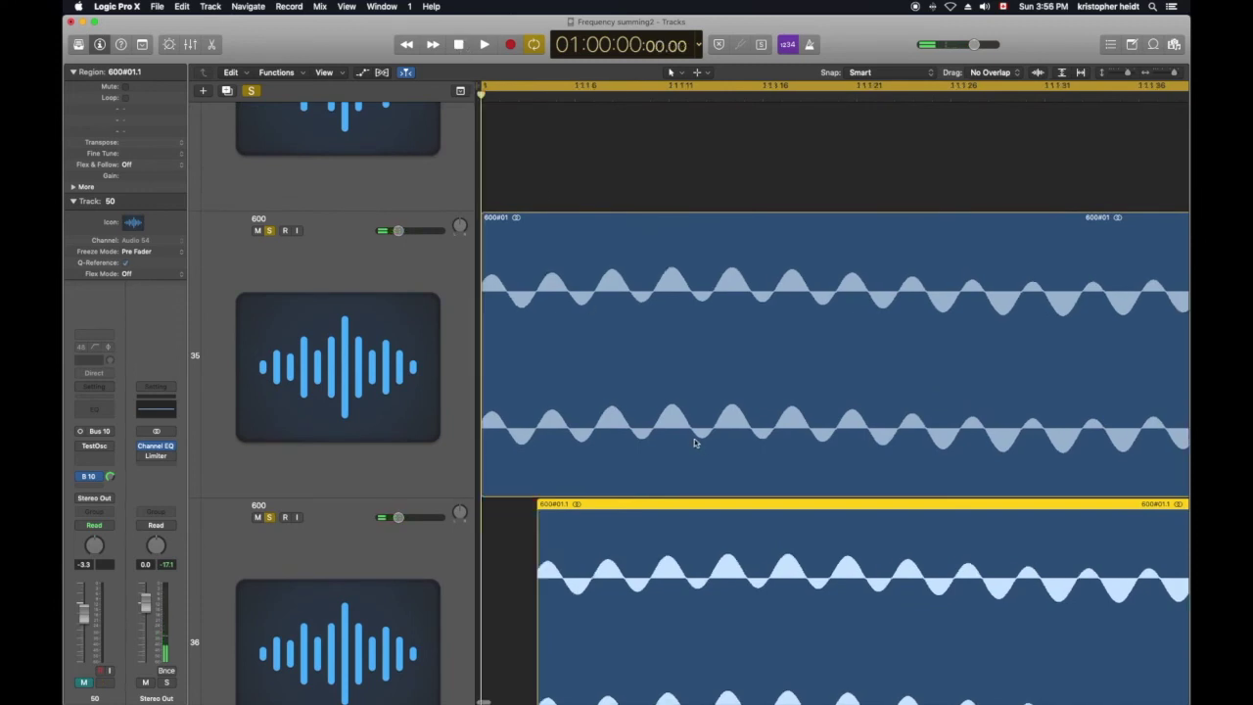
{"action": "scroll", "coordinate": [695, 439], "scroll_direction": "up", "scroll_amount": 2}
{"action": "scroll", "coordinate": [627, 411], "scroll_direction": "down", "scroll_amount": 1}
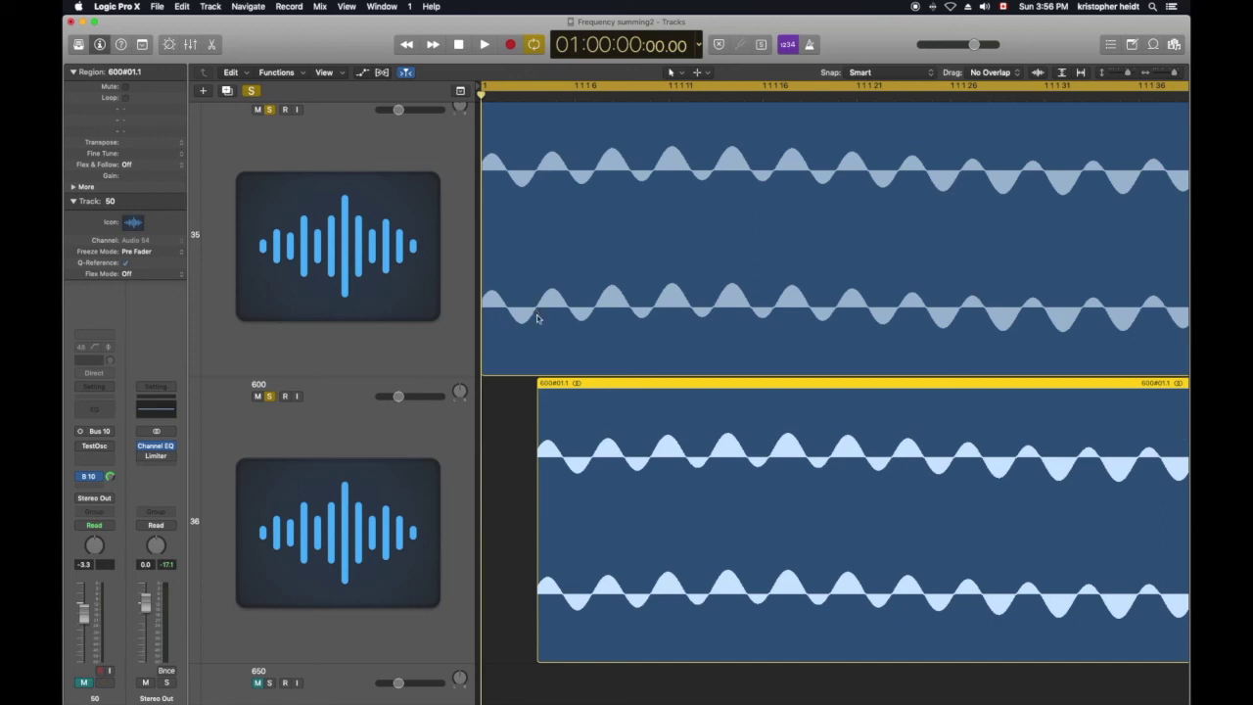
- Find the 970 Hz track pair, solo the upper track, and play the aligned waves while toggling the lower track's solo
{"action": "scroll", "coordinate": [293, 293], "scroll_direction": "down", "scroll_amount": 15}
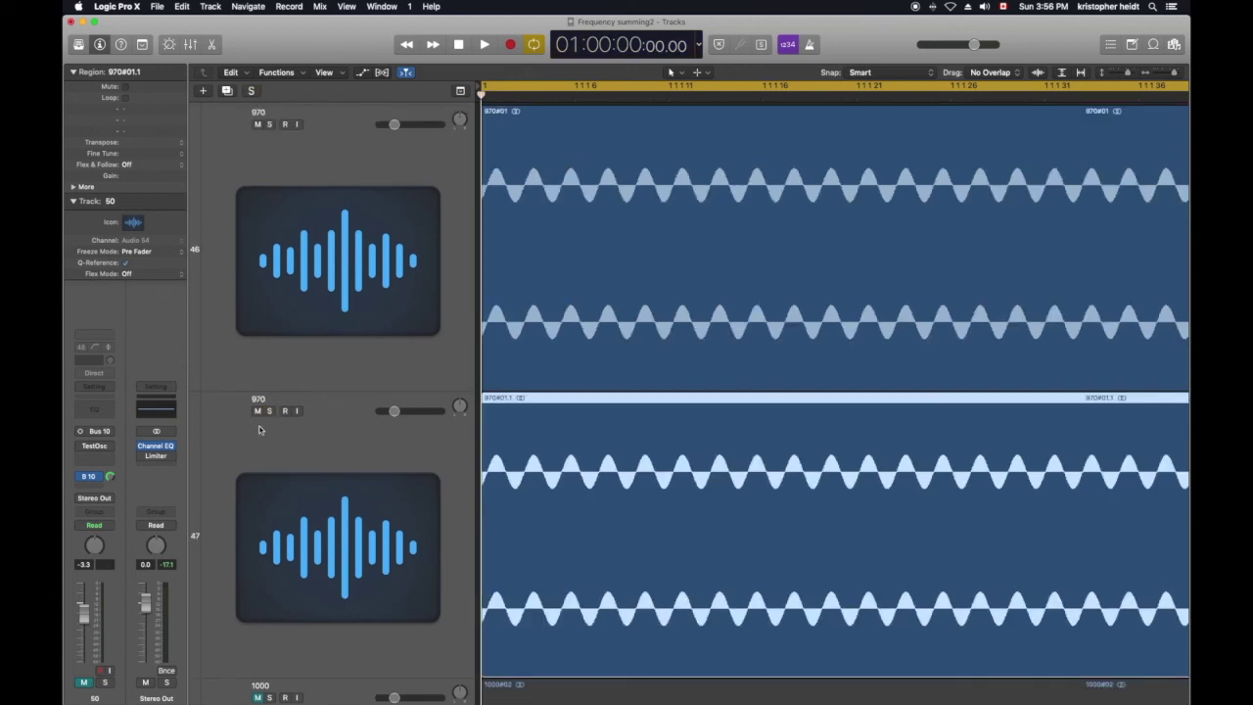
{"action": "left_click", "coordinate": [270, 125]}
{"action": "key", "text": "space"}
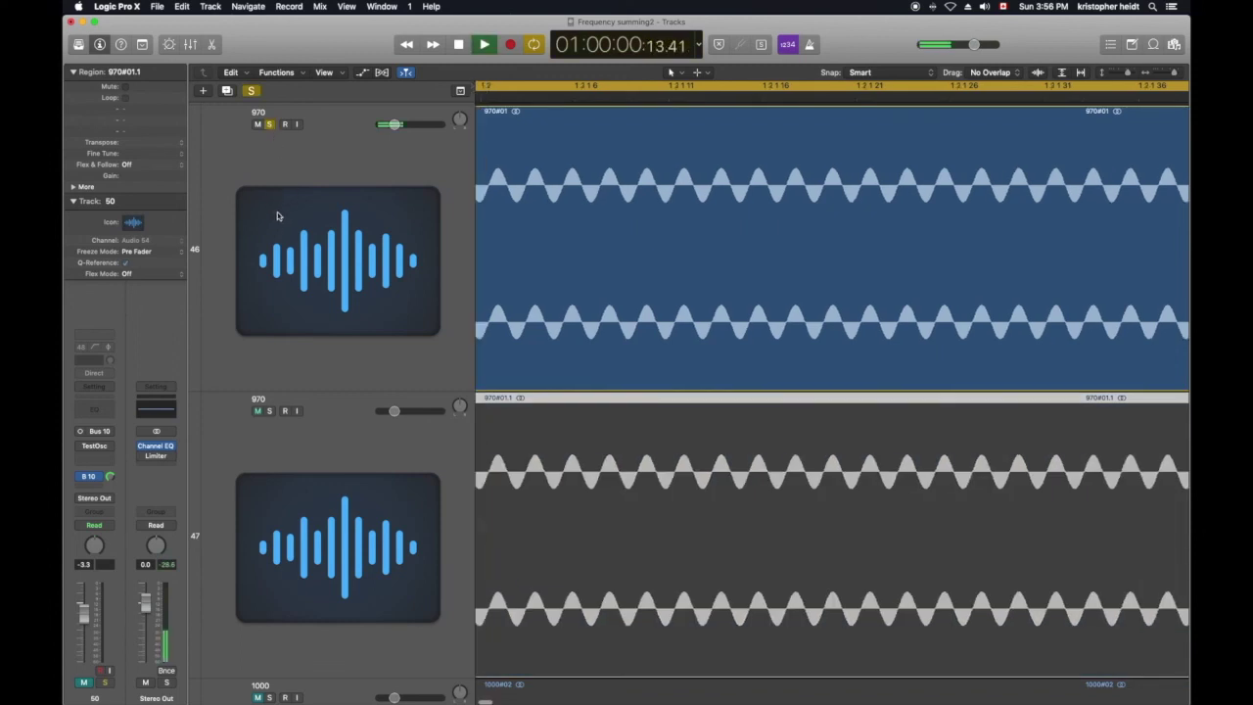
{"action": "left_click", "coordinate": [271, 412]}
{"action": "key", "text": "space"}
- Return to the project start and place the playhead at 01:00:00:00.03 on the 970 tracks
{"action": "left_click", "coordinate": [455, 45]}
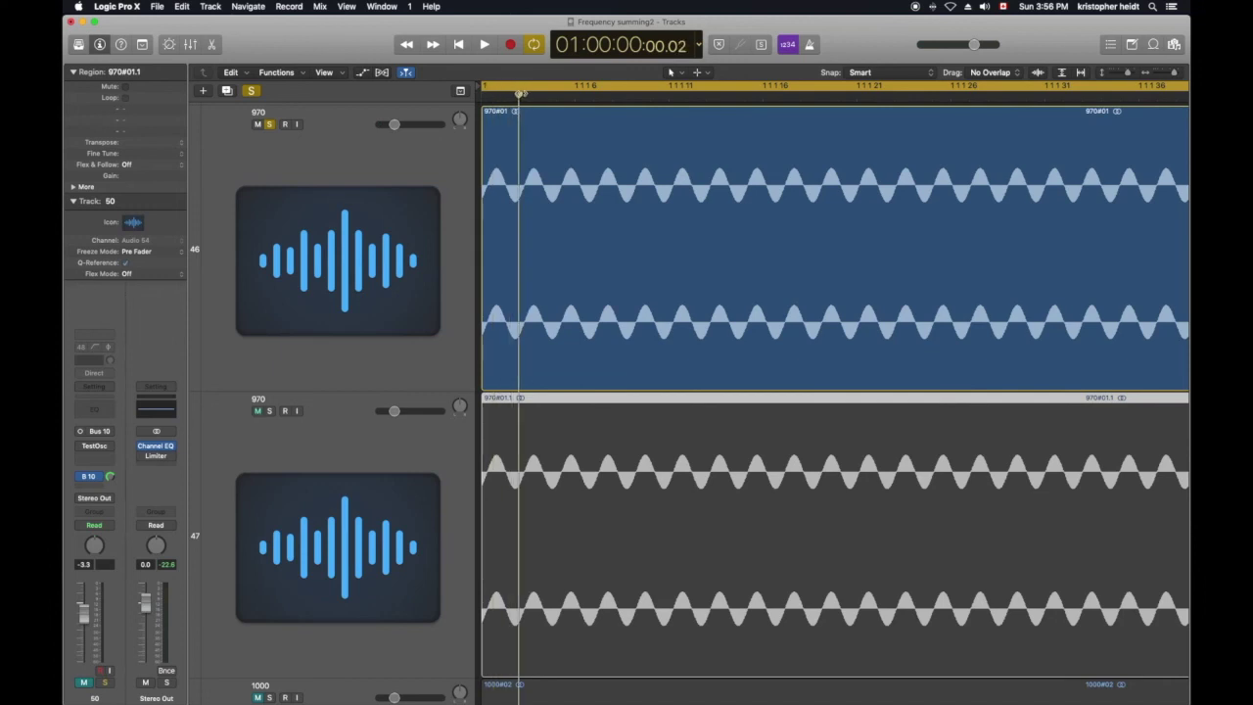
{"action": "key", "text": "Return"}
{"action": "key", "text": "Return"}
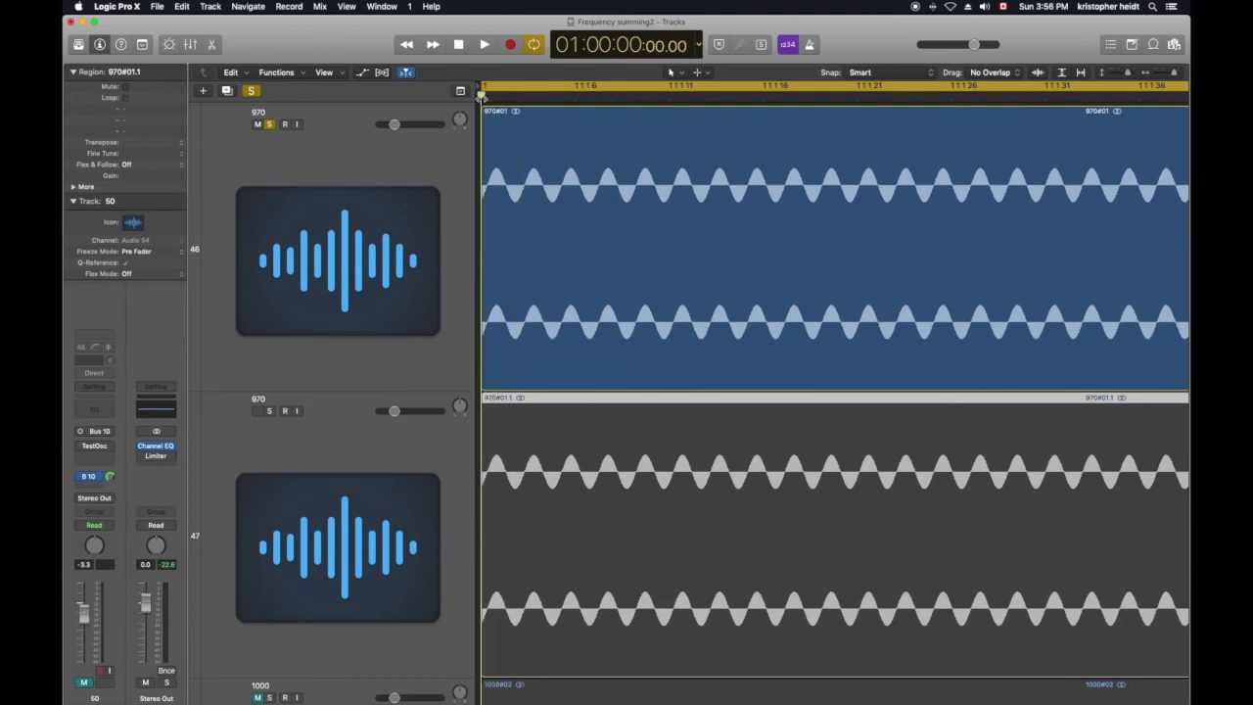
{"action": "key", "text": "space"}
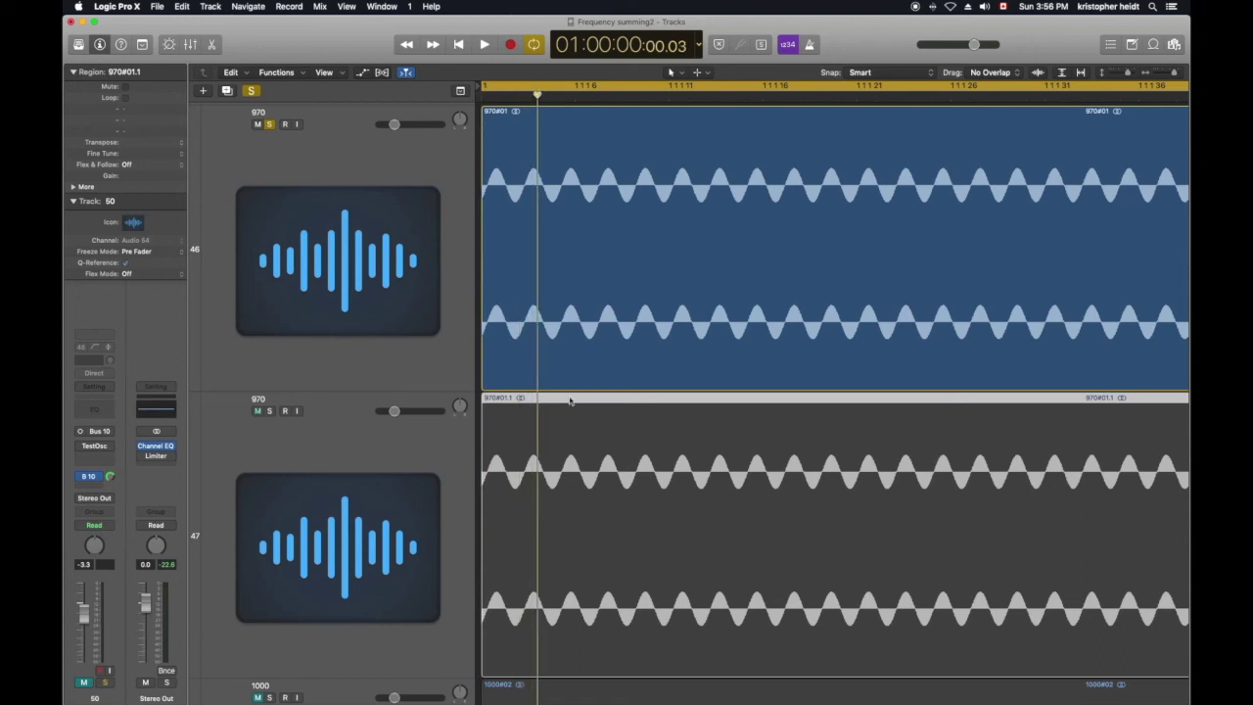
- Shift the lower 970 region to start at 01:00:00:00.03 and use the playhead to compare its first peaks with the upper wave
{"action": "mouse_move", "coordinate": [553, 401]}
{"action": "left_mouse_down"}
{"action": "mouse_move", "coordinate": [604, 405]}
{"action": "mouse_move", "coordinate": [566, 402]}
{"action": "left_mouse_up"}
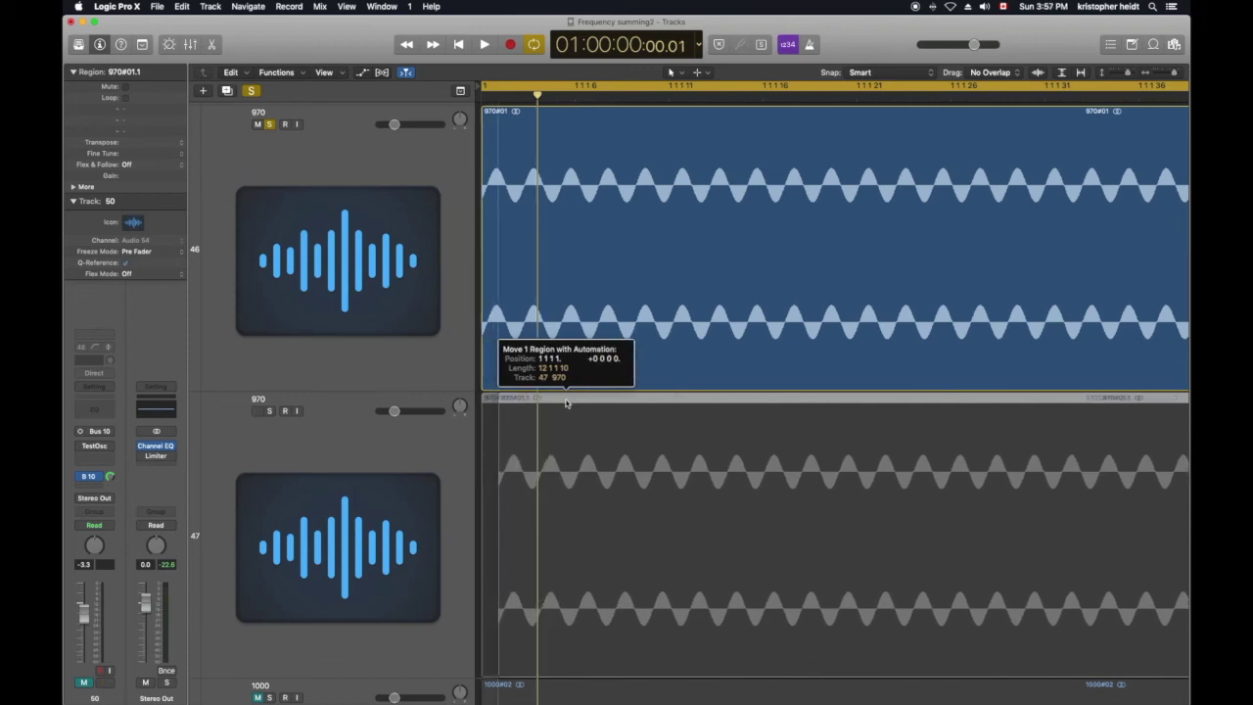
{"action": "left_click_drag", "start_coordinate": [566, 403], "coordinate": [601, 404]}
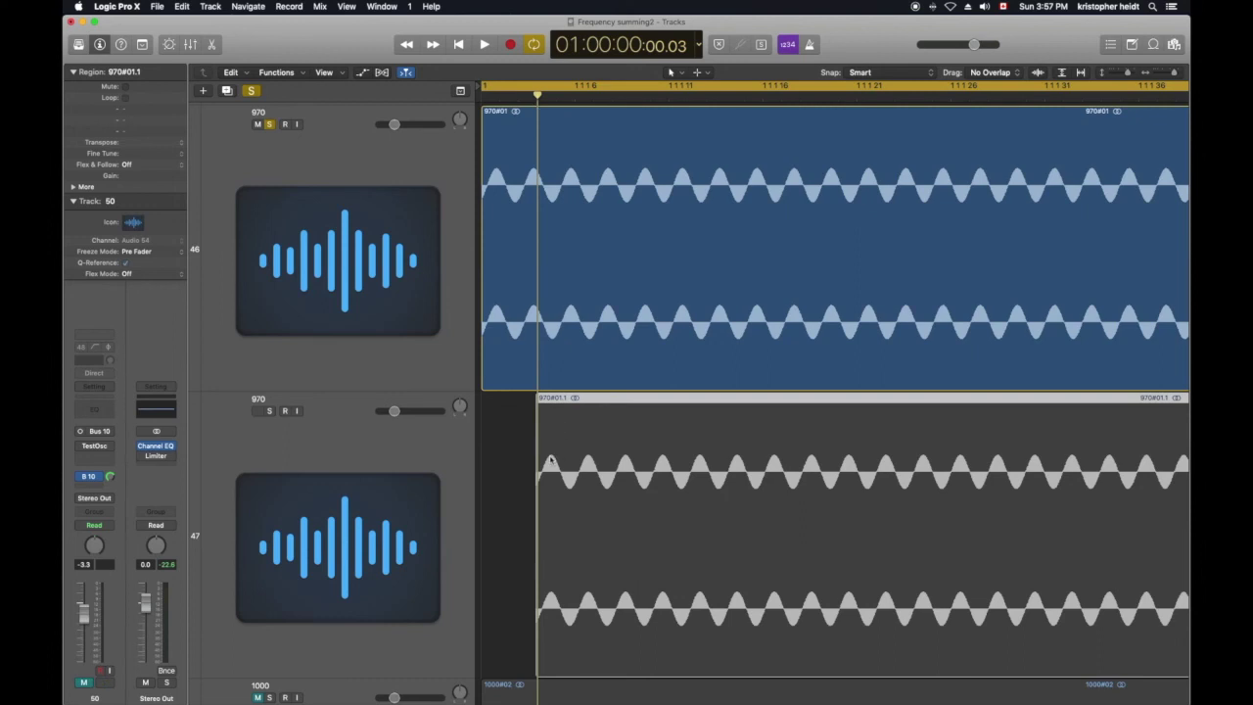
{"action": "left_click_drag", "start_coordinate": [544, 97], "coordinate": [551, 97]}
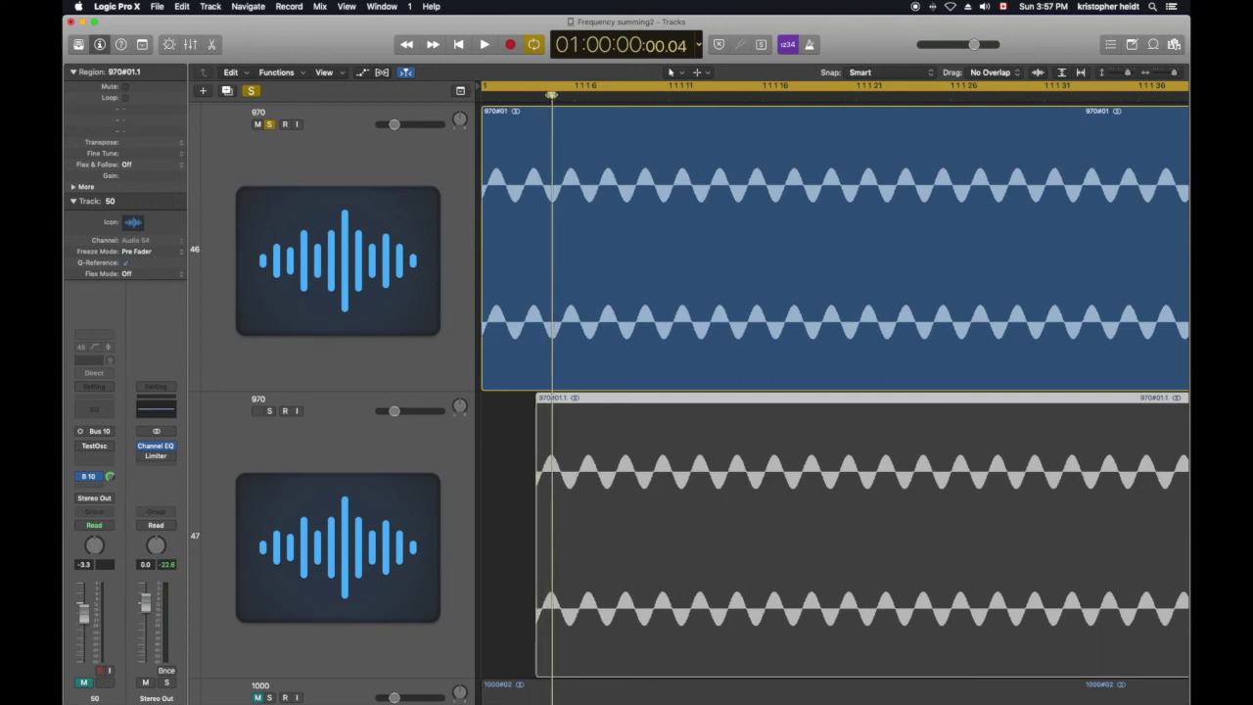
{"action": "left_click_drag", "start_coordinate": [551, 97], "coordinate": [571, 130]}
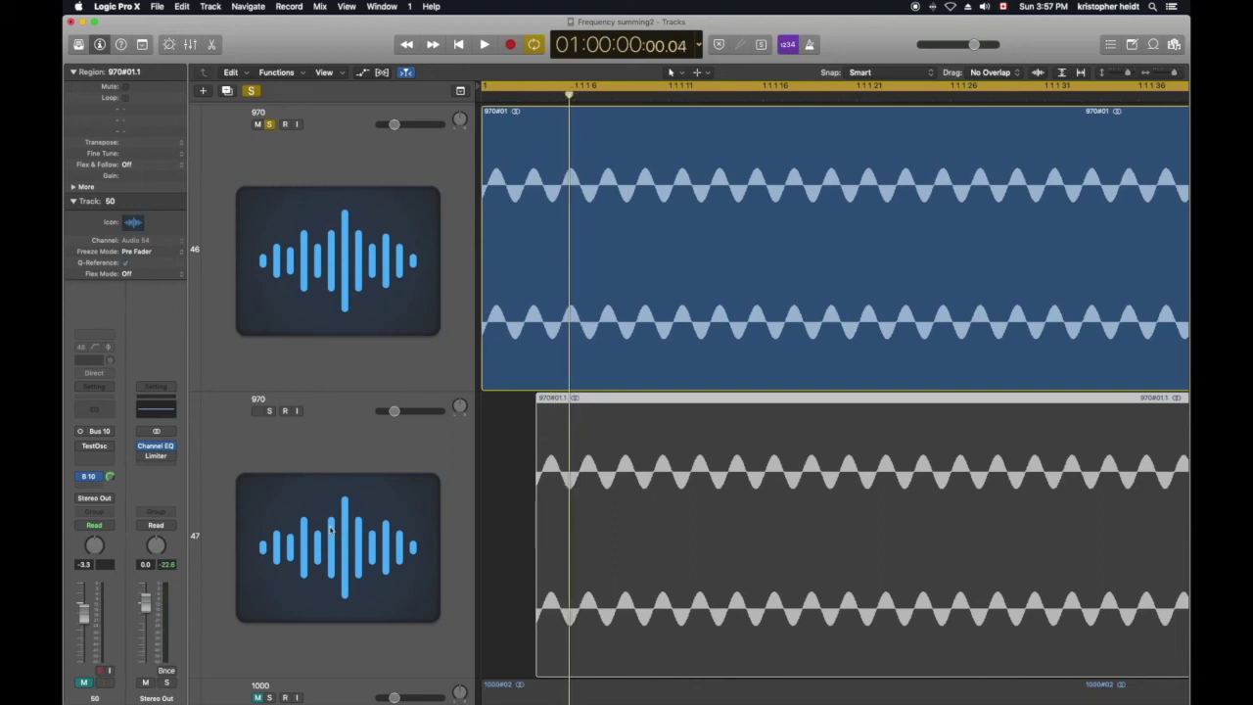
- Play the offset 970 waves while toggling the lower 970 track's solo, and stop playback
{"action": "key", "text": "space"}
{"action": "left_click", "coordinate": [270, 411]}
{"action": "left_click", "coordinate": [270, 411]}
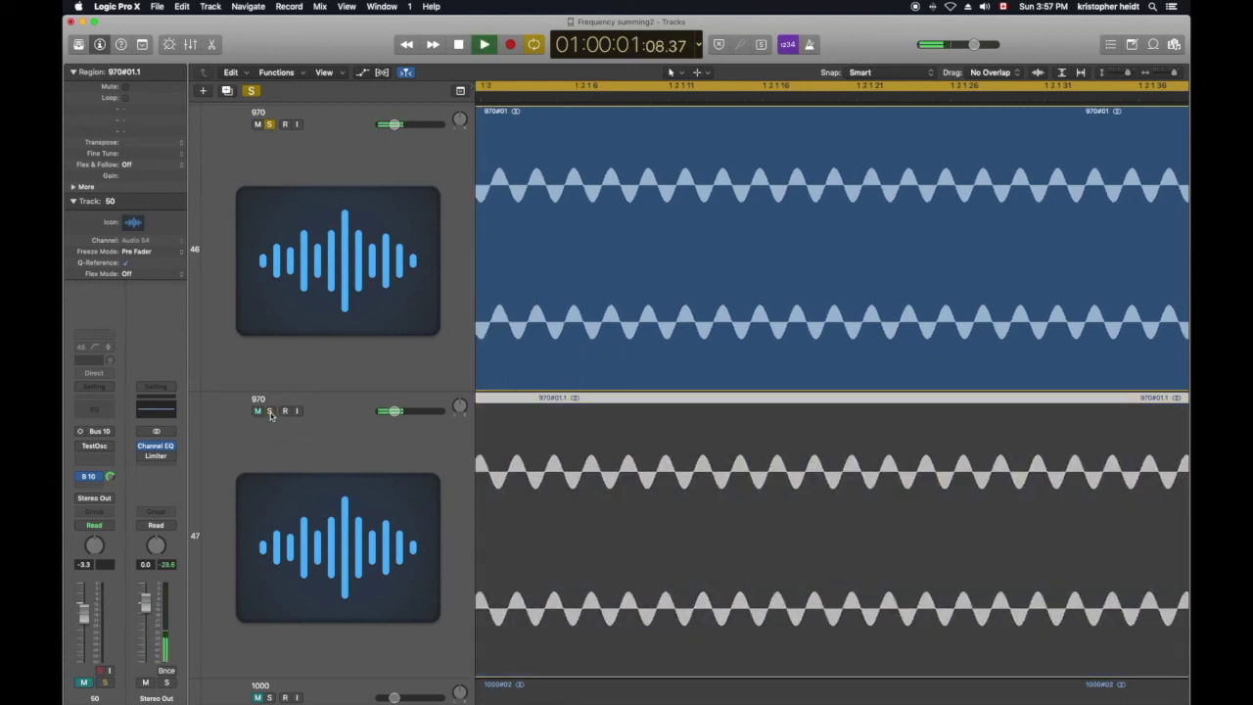
{"action": "left_click", "coordinate": [270, 411]}
{"action": "left_click", "coordinate": [270, 411]}
{"action": "left_click", "coordinate": [270, 411]}
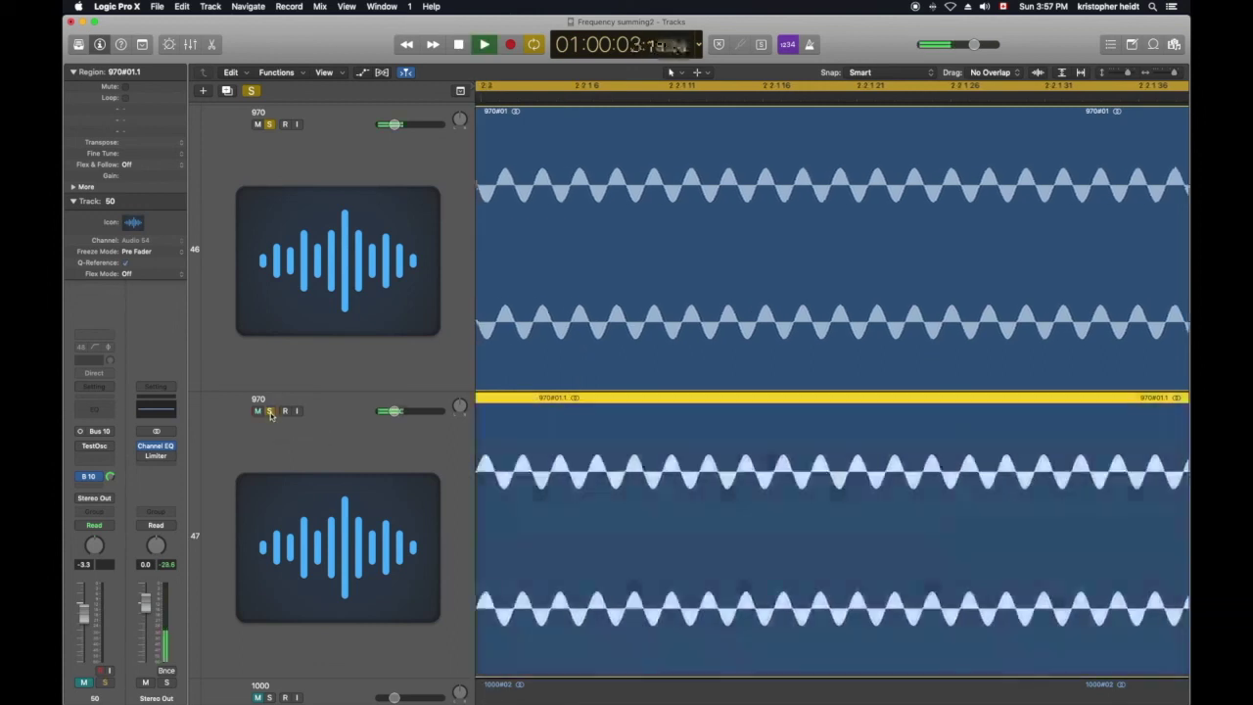
{"action": "key", "text": "space"}
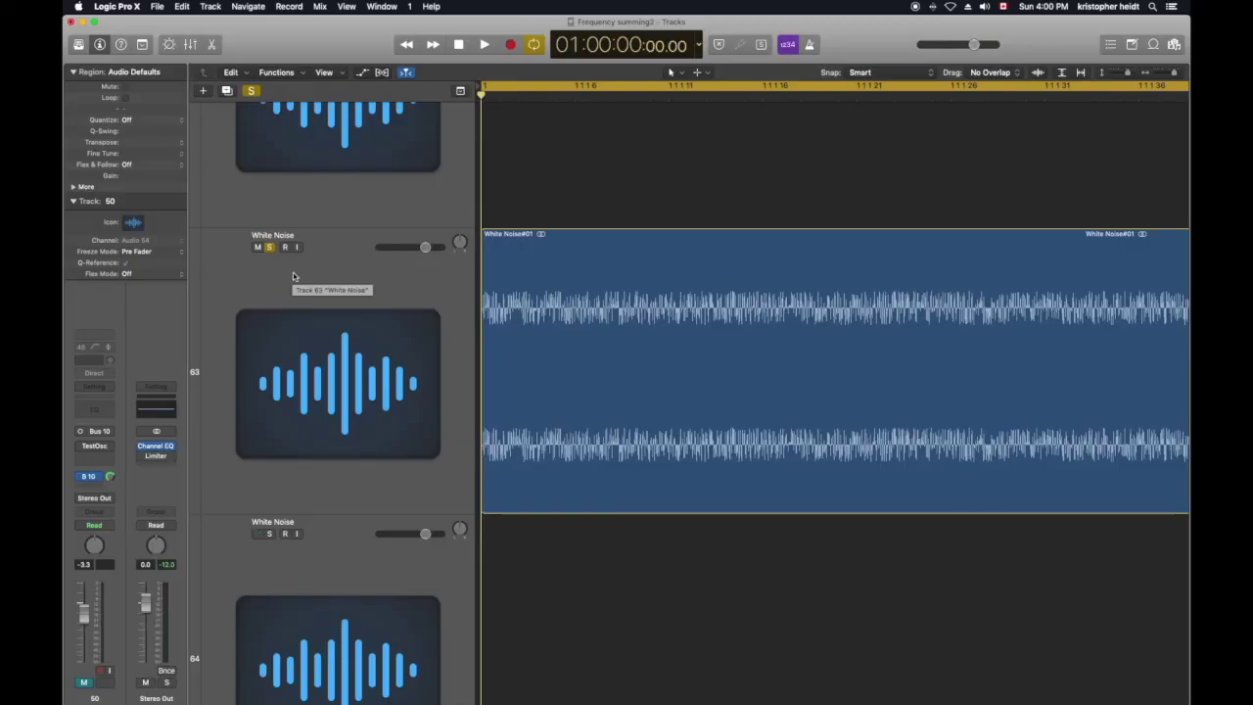
- Play the soloed upper White Noise track on its own and return to the project start
{"action": "key", "text": "space"}
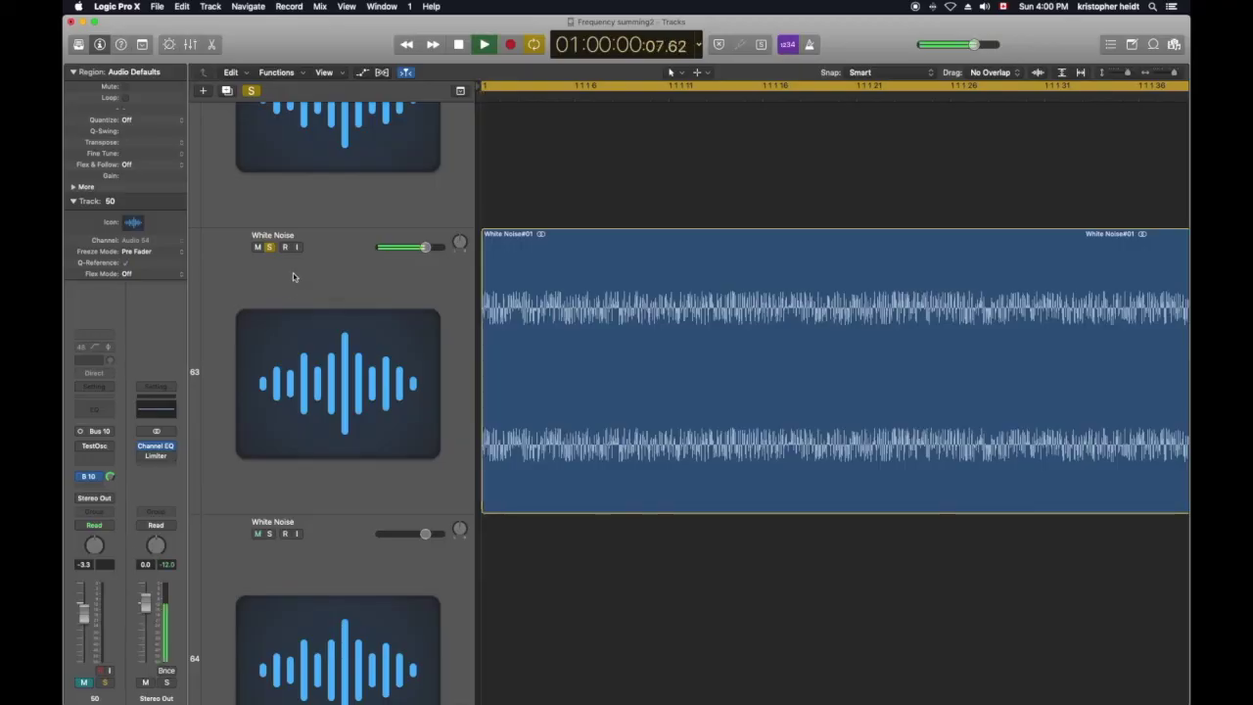
{"action": "key", "text": "space"}
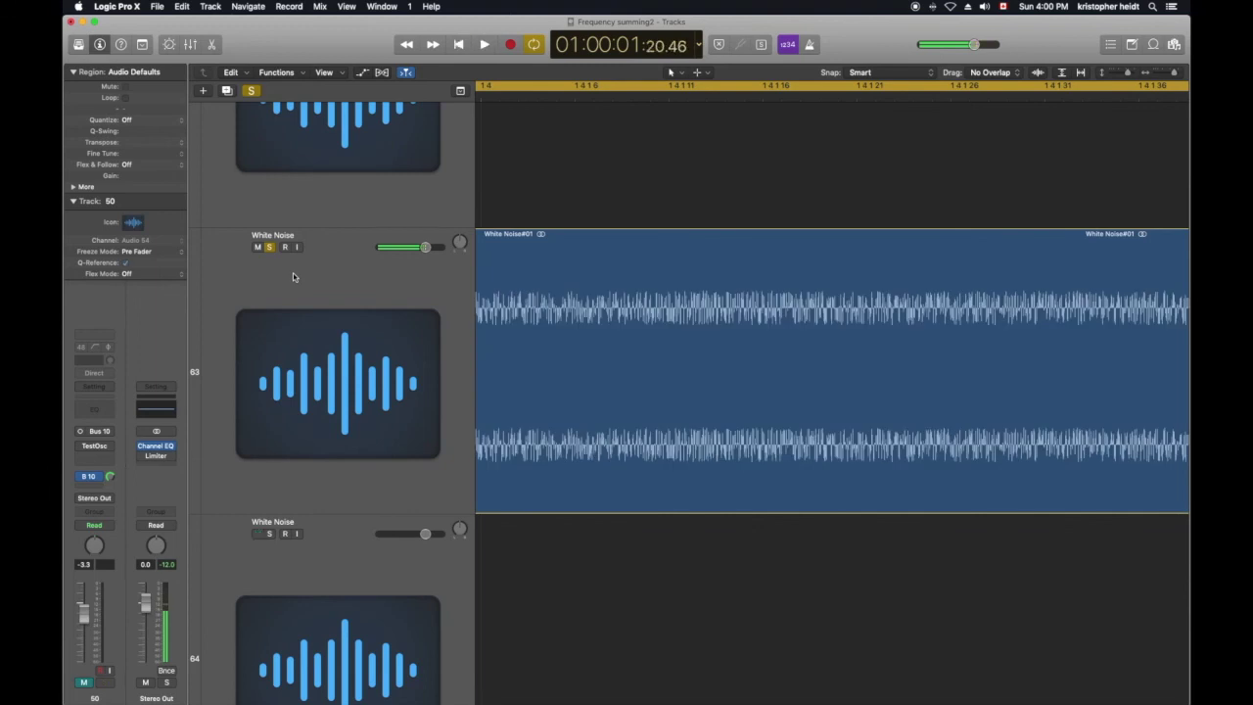
{"action": "left_click", "coordinate": [458, 44]}
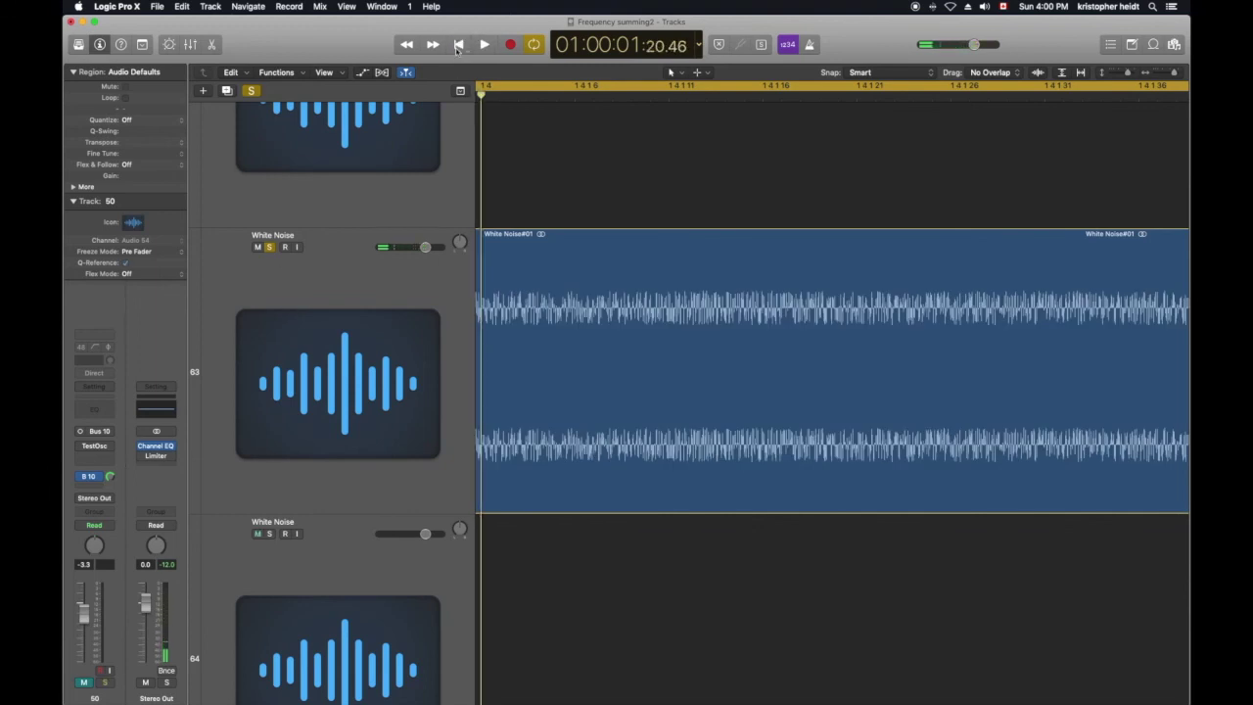
- Copy the white noise region onto the lower White Noise track and compare both waveforms in close detail at the playhead
{"action": "left_click", "coordinate": [496, 508]}
{"action": "left_click_drag", "start_coordinate": [494, 508], "coordinate": [495, 561]}
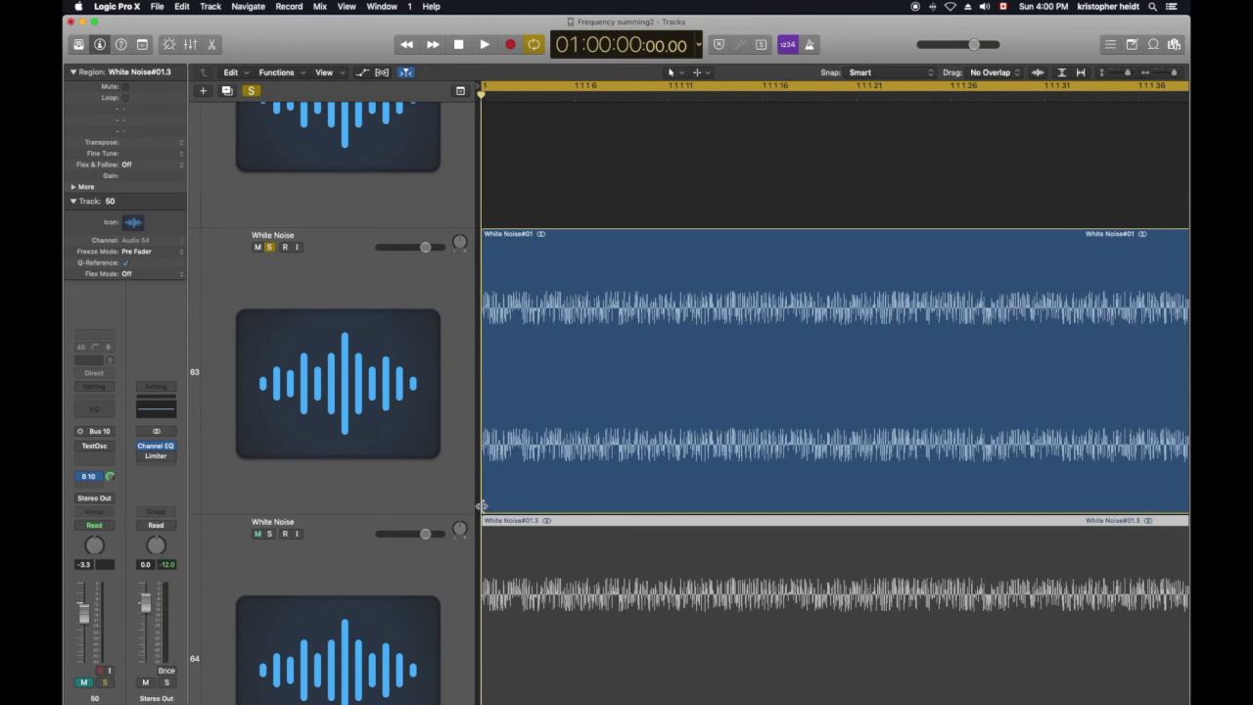
{"action": "key", "text": "super+Right"}
{"action": "key", "text": "super+Right"}
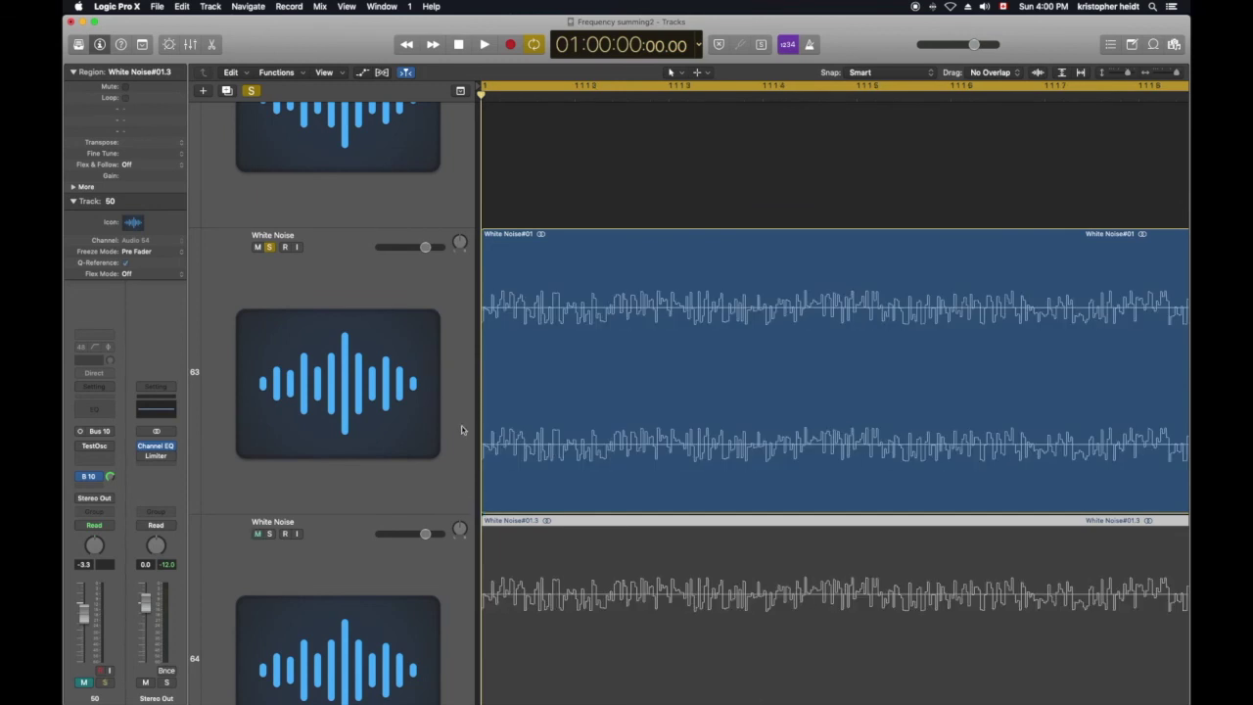
{"action": "left_click", "coordinate": [548, 98]}
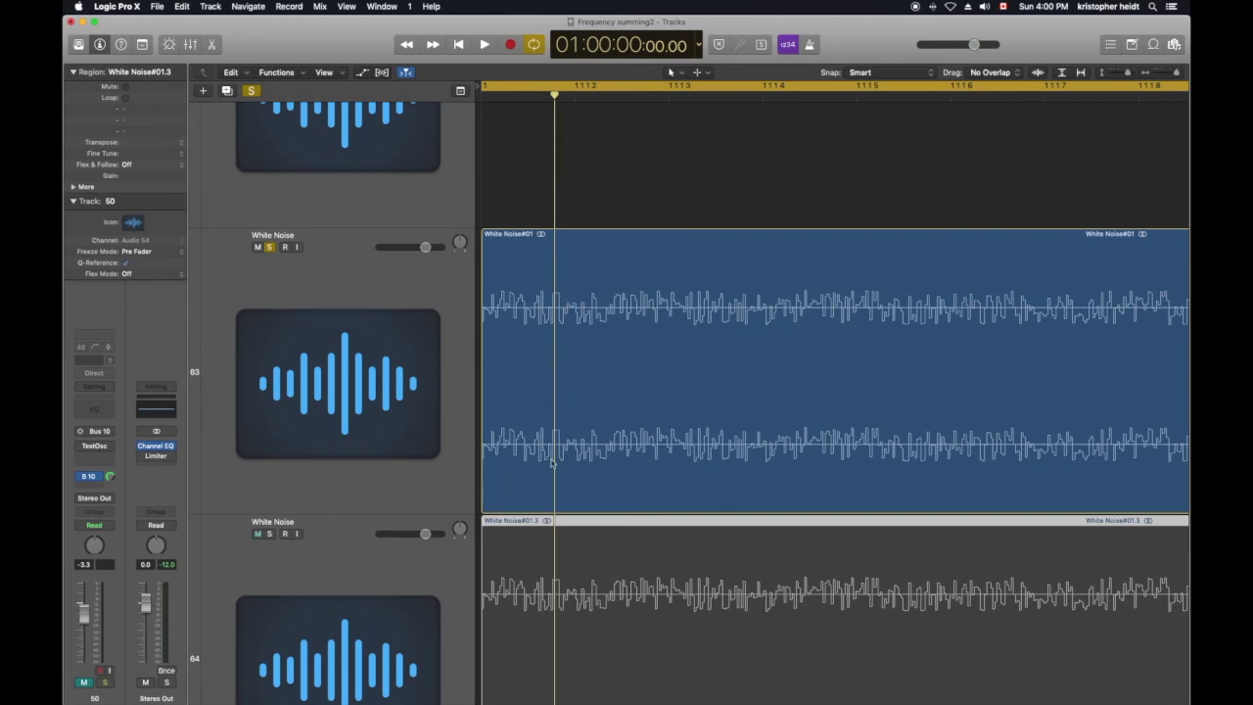
{"action": "left_click_drag", "start_coordinate": [554, 96], "coordinate": [593, 97]}
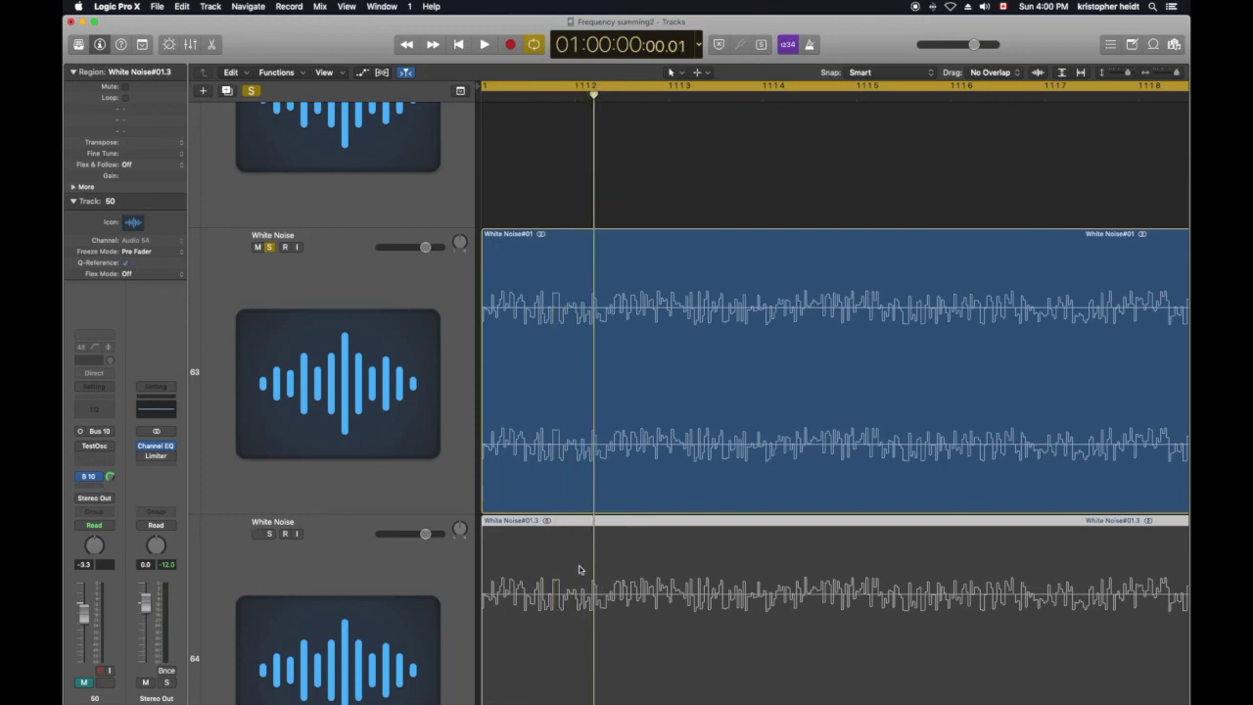
- Play the aligned white noise regions while toggling the lower White Noise track's solo
{"action": "key", "text": "space"}
{"action": "left_click", "coordinate": [269, 533]}
{"action": "left_click", "coordinate": [269, 534]}
{"action": "left_click", "coordinate": [270, 534]}
{"action": "left_click", "coordinate": [269, 534]}
{"action": "left_click", "coordinate": [269, 534]}
{"action": "left_click", "coordinate": [270, 533]}
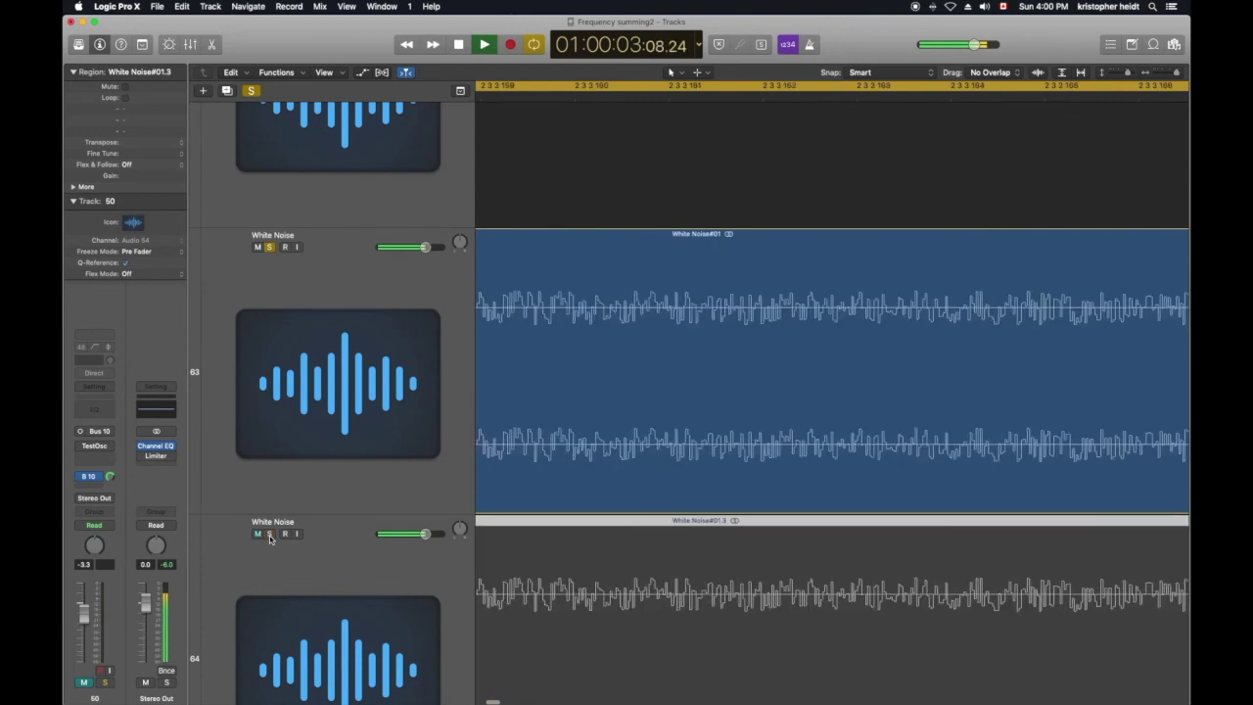
{"action": "key", "text": "space"}
- Place the playhead at 01:00:00:00.03 and shift the lower white noise region to start there
{"action": "key", "text": "Return"}
{"action": "key", "text": "super+Left"}
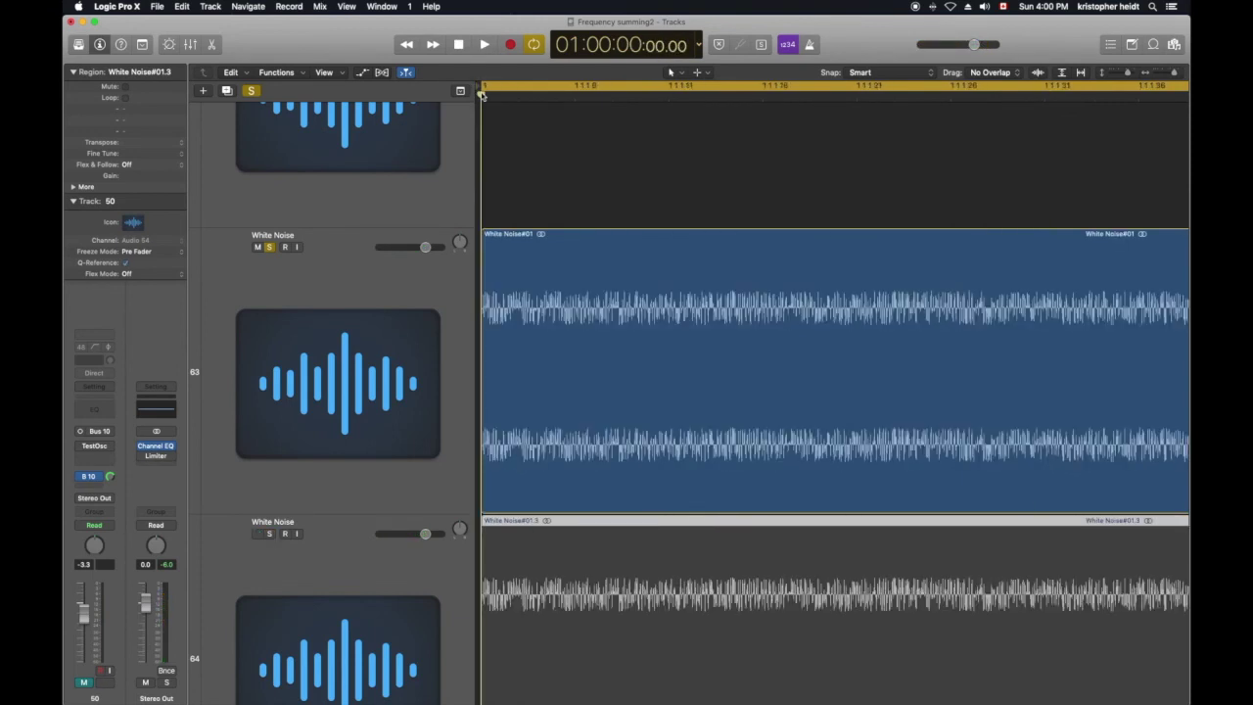
{"action": "key", "text": "space"}
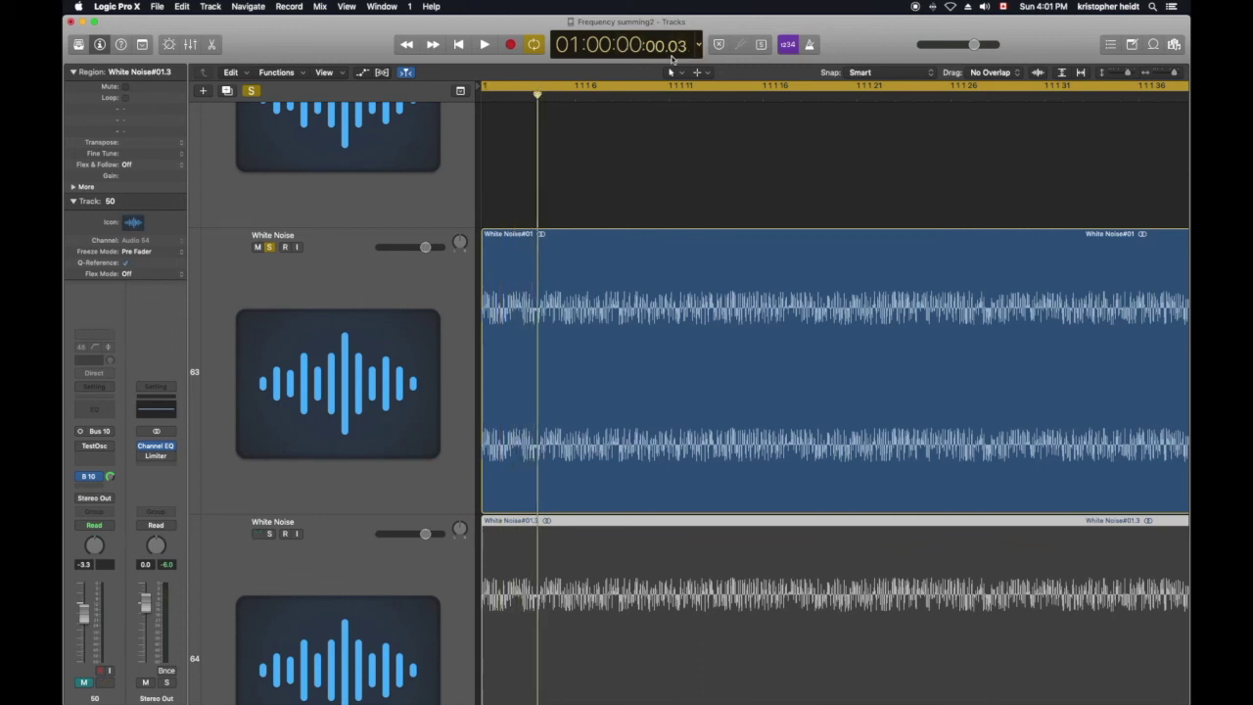
{"action": "left_click_drag", "start_coordinate": [553, 522], "coordinate": [601, 521]}
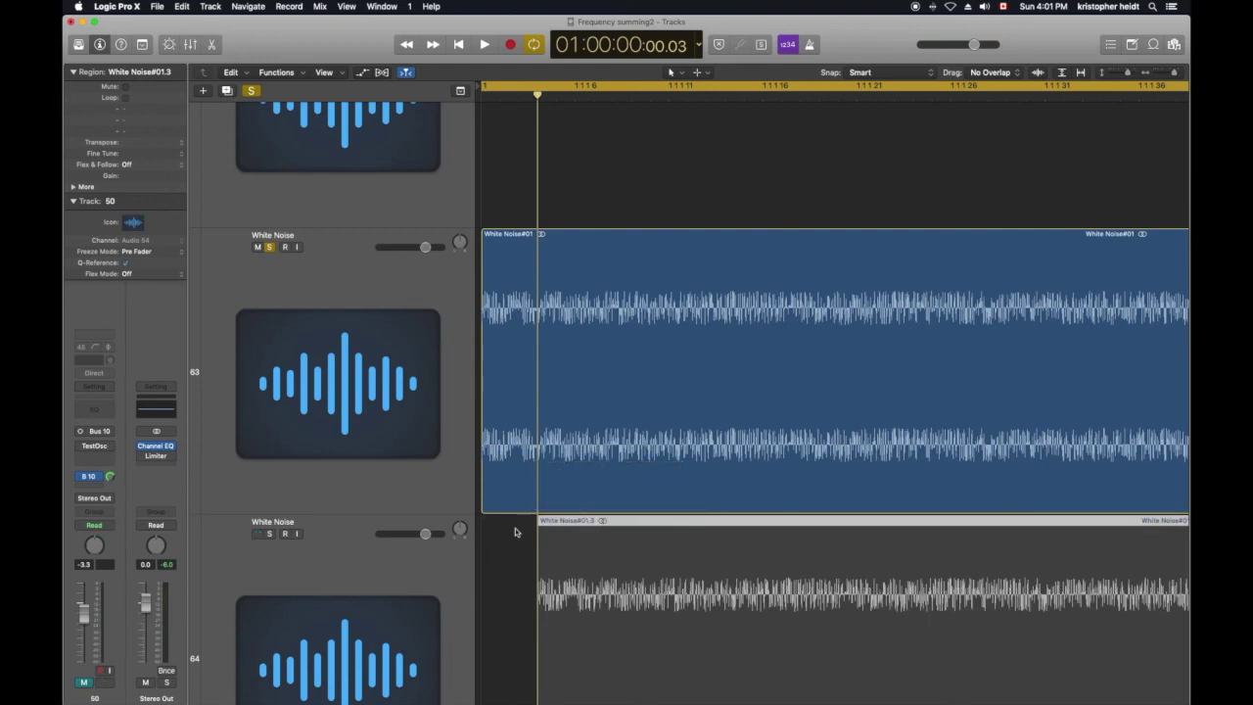
- Play the offset white noise regions while repeatedly toggling the lower White Noise track's solo
{"action": "scroll", "coordinate": [516, 528], "scroll_direction": "down", "scroll_amount": 3}
{"action": "left_click", "coordinate": [270, 424]}
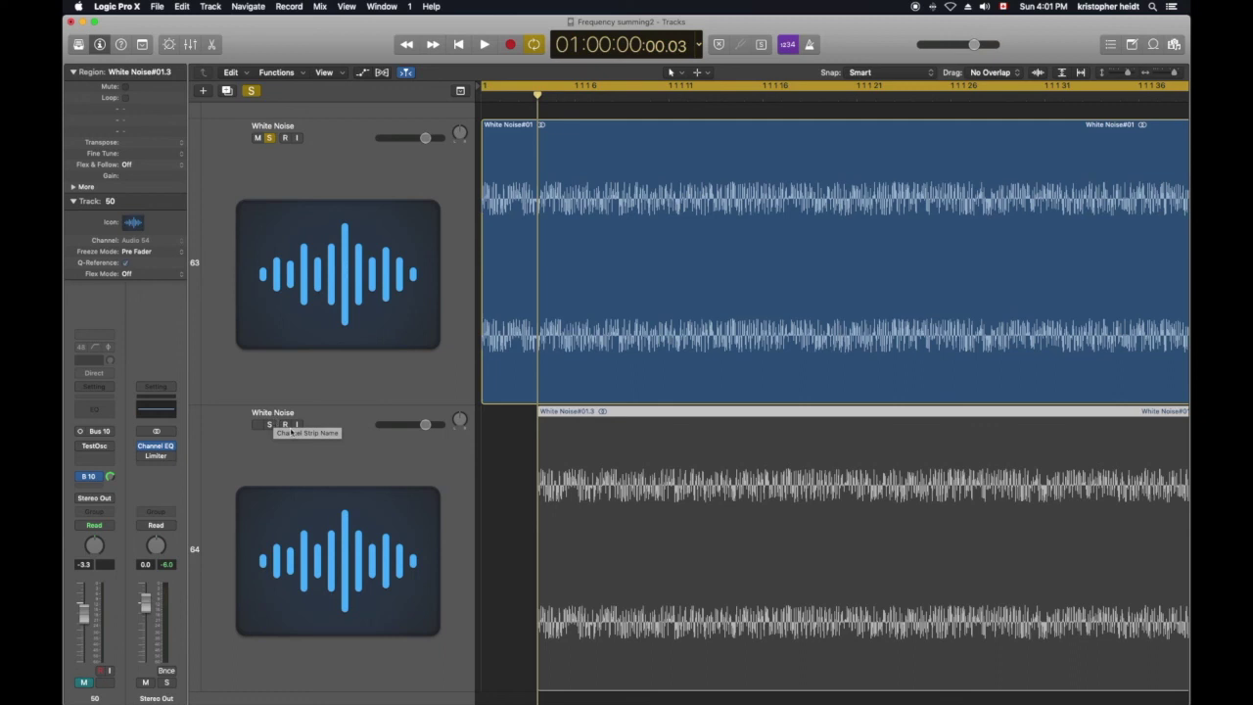
{"action": "left_click", "coordinate": [271, 424]}
{"action": "key", "text": "space"}
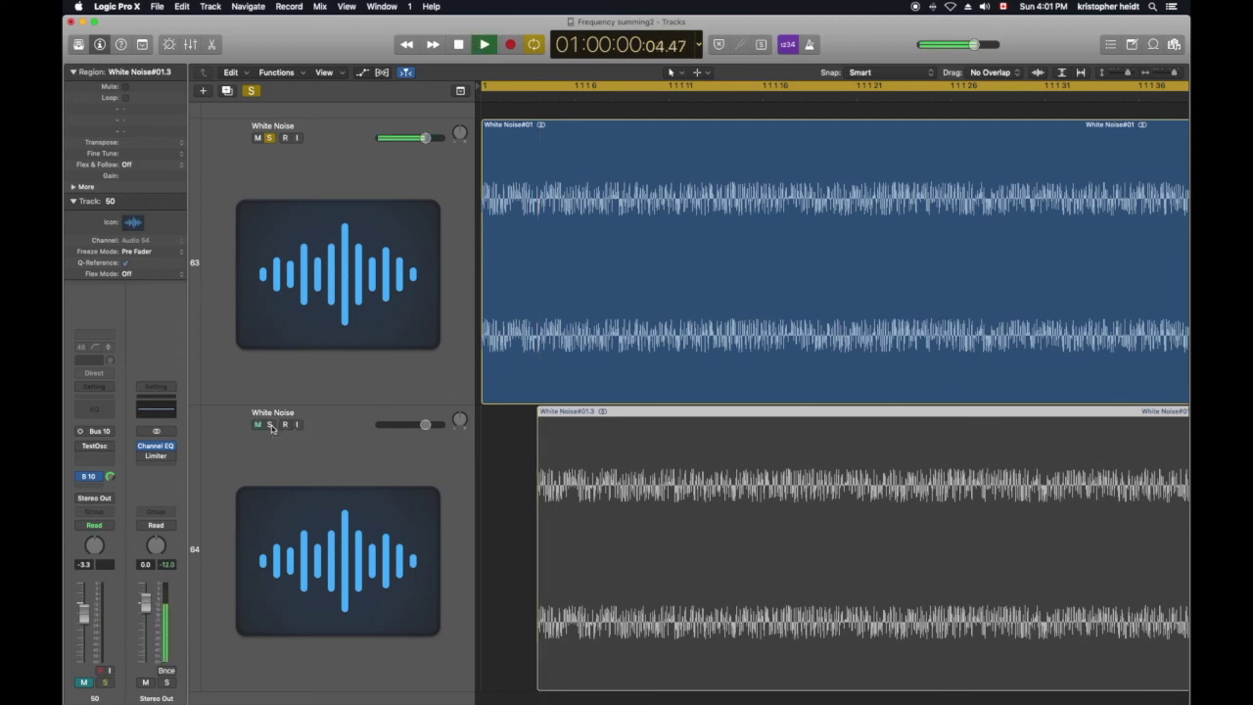
{"action": "left_click", "coordinate": [270, 424]}
{"action": "left_click", "coordinate": [270, 423]}
{"action": "left_click", "coordinate": [270, 423]}
{"action": "left_click", "coordinate": [270, 424]}
{"action": "left_click", "coordinate": [270, 424]}
{"action": "left_click", "coordinate": [270, 424]}
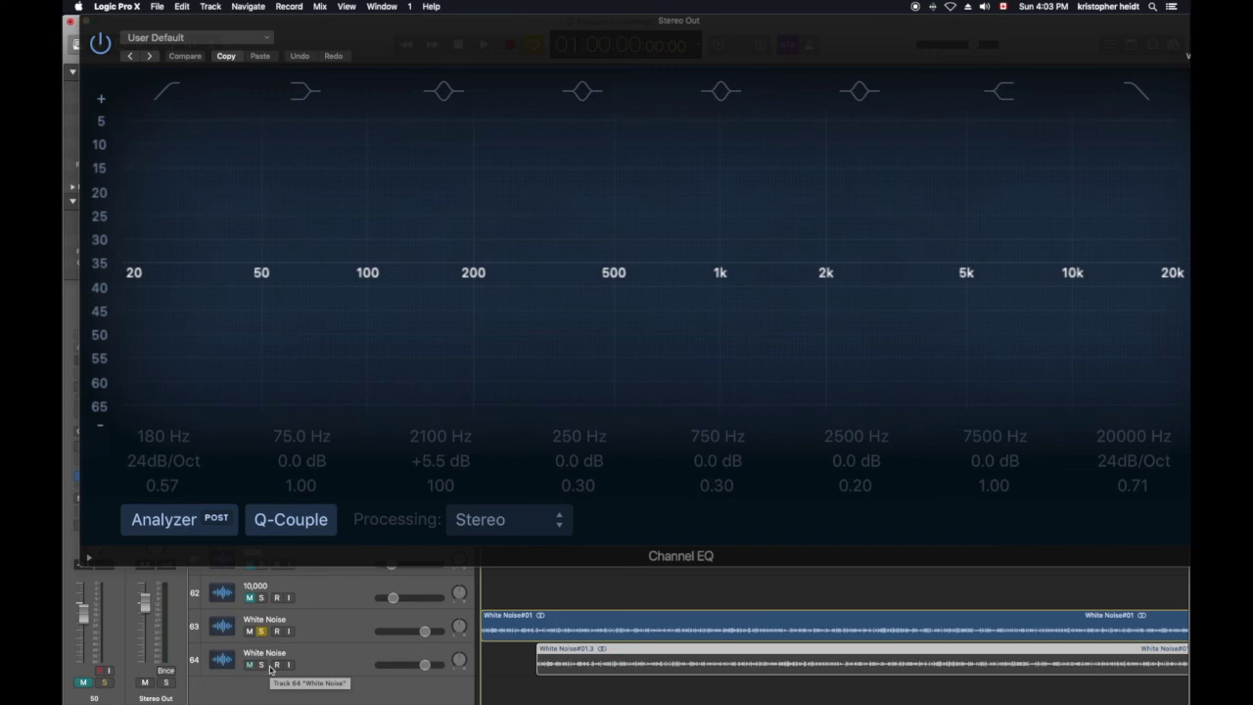
- Play the white noise through the Stereo Out Channel EQ analyzer, comparing the spectrum with and without the delayed lower track soloed
{"action": "key", "text": "space"}
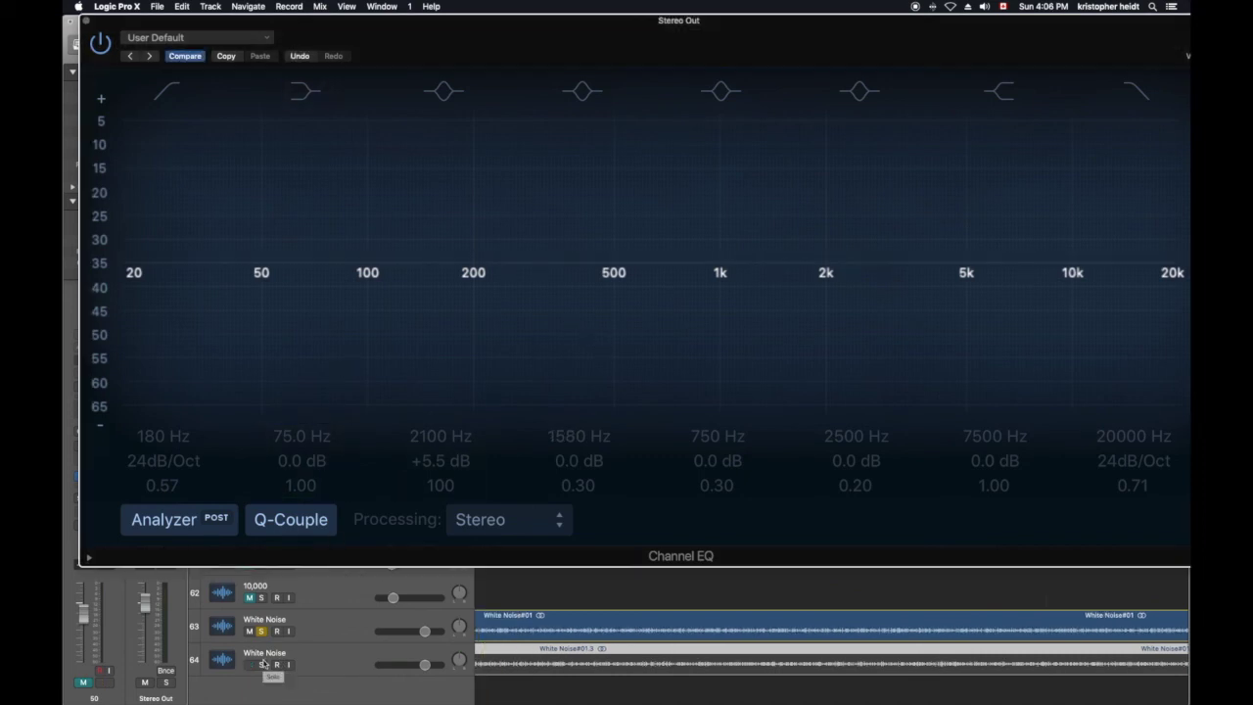
{"action": "left_click", "coordinate": [261, 664]}
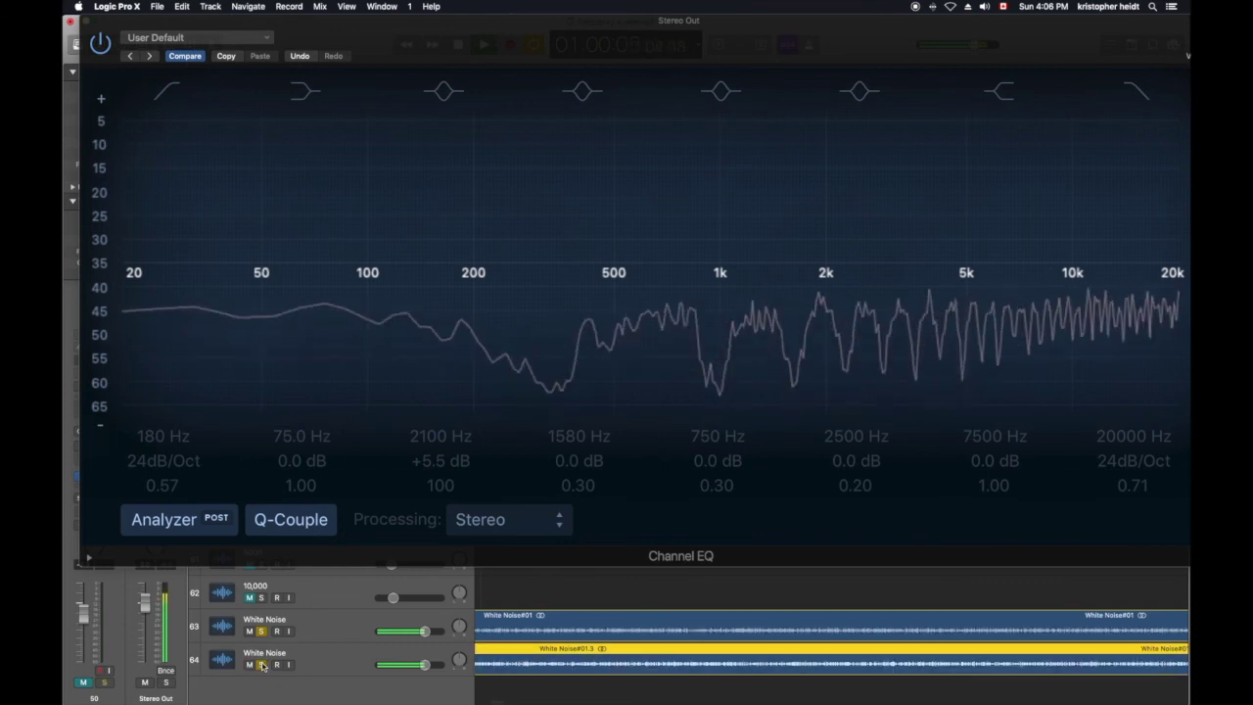
{"action": "left_click", "coordinate": [261, 665]}
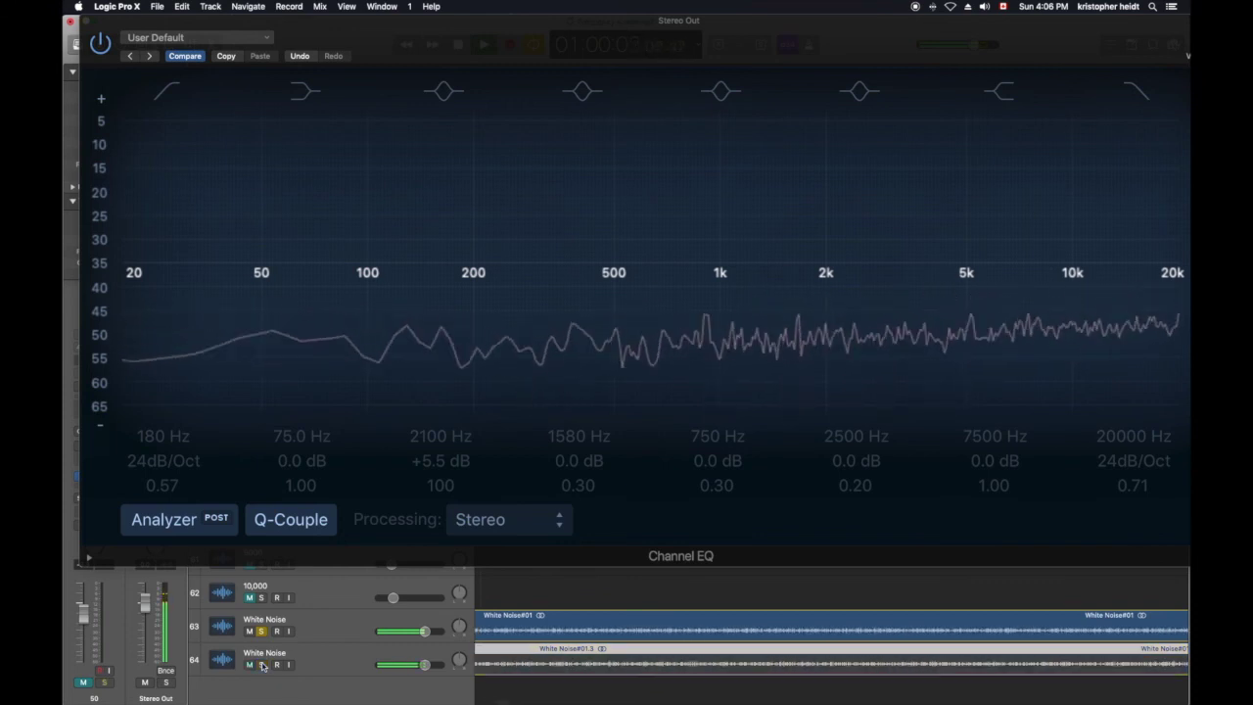
{"action": "left_click", "coordinate": [261, 665]}
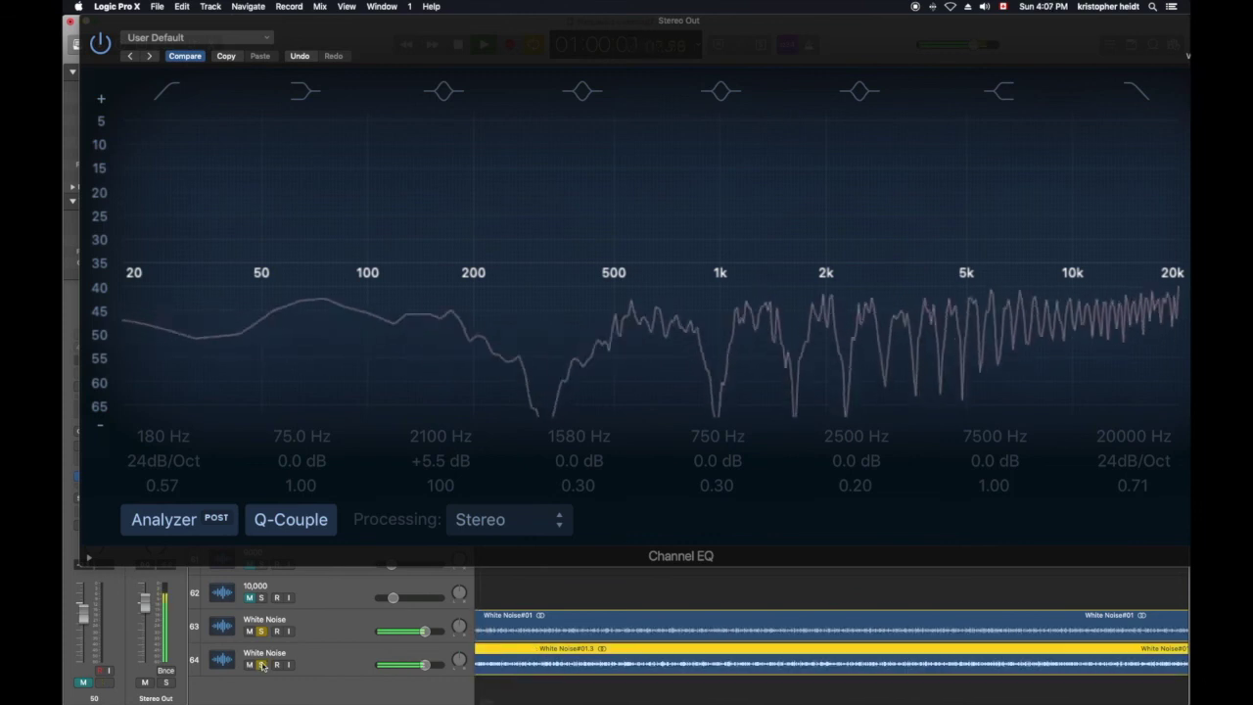
{"action": "key", "text": "space"}
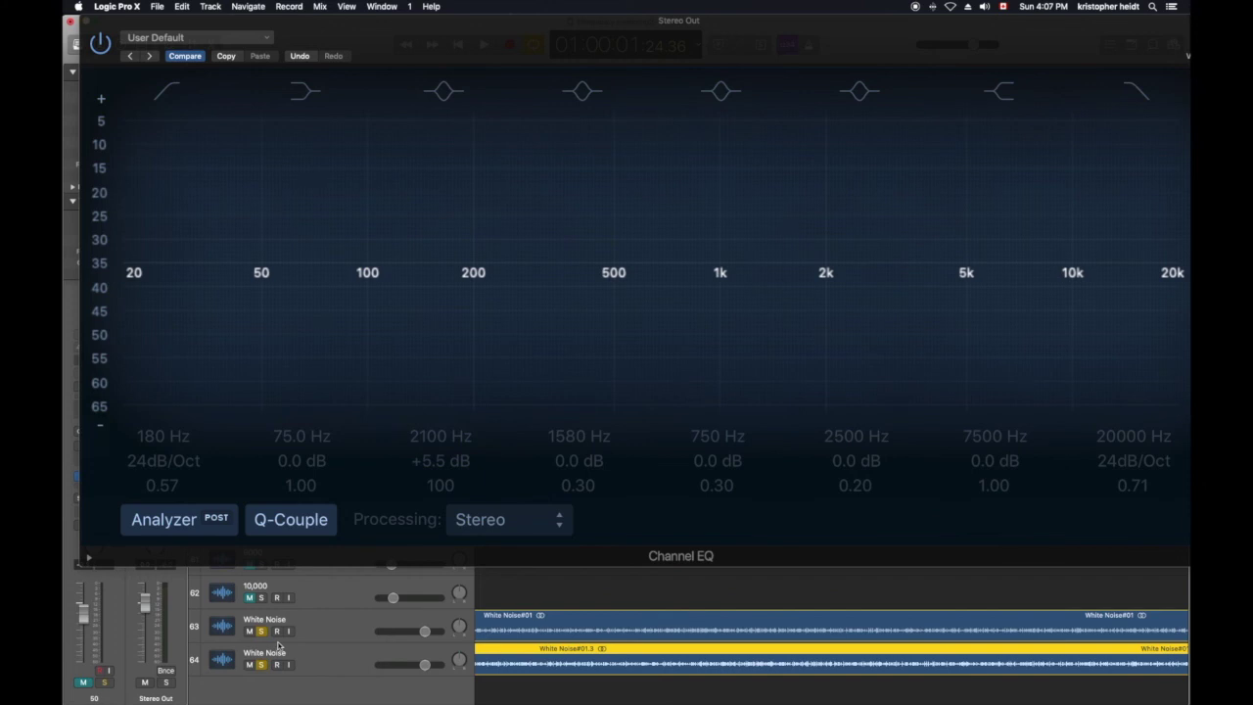
- During playback, sweep the third Channel EQ band through 325, 580 and 970 Hz to 1620 Hz, marking the spectrum's dips and peaks
{"action": "key", "text": "space"}
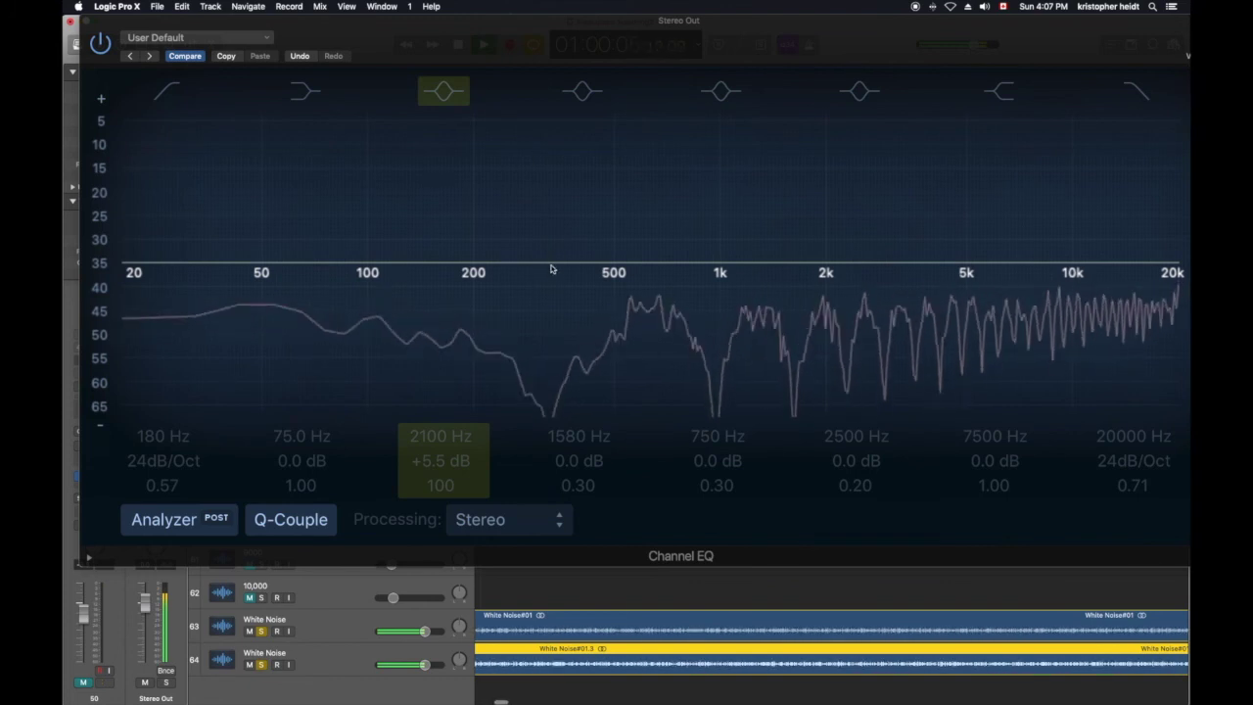
{"action": "left_click", "coordinate": [453, 90]}
{"action": "left_click_drag", "start_coordinate": [803, 242], "coordinate": [523, 252]}
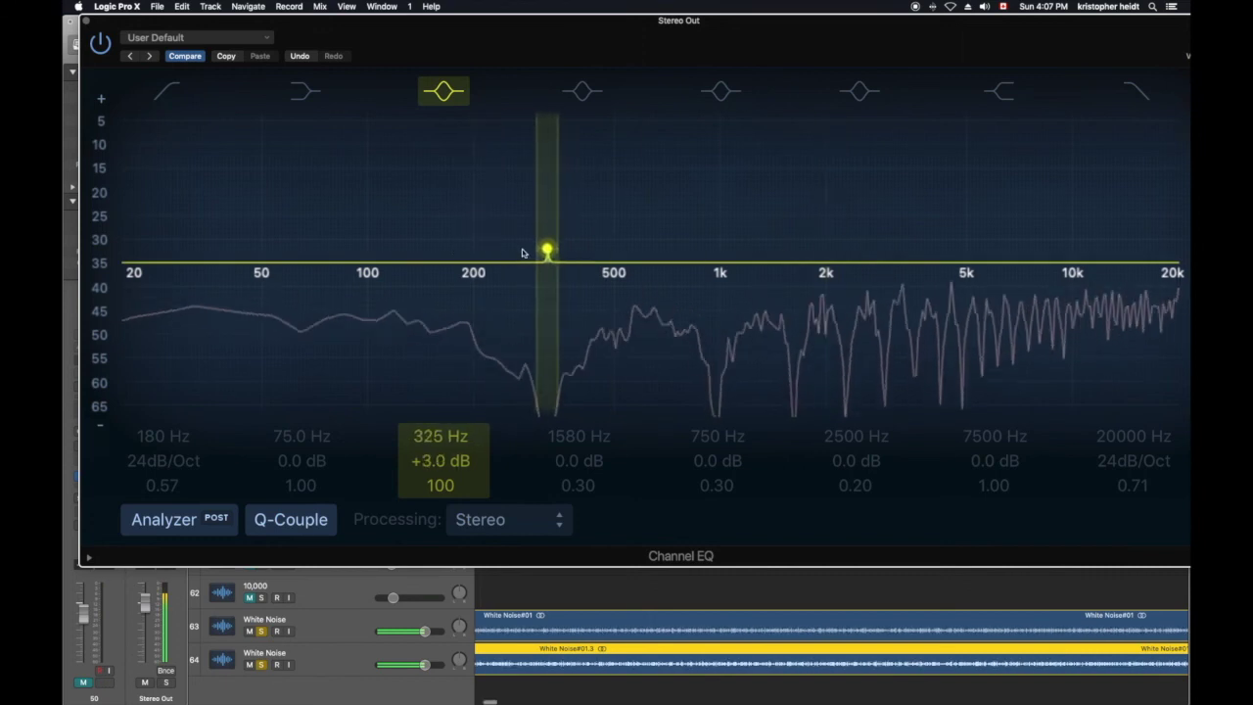
{"action": "left_click_drag", "start_coordinate": [521, 253], "coordinate": [608, 251]}
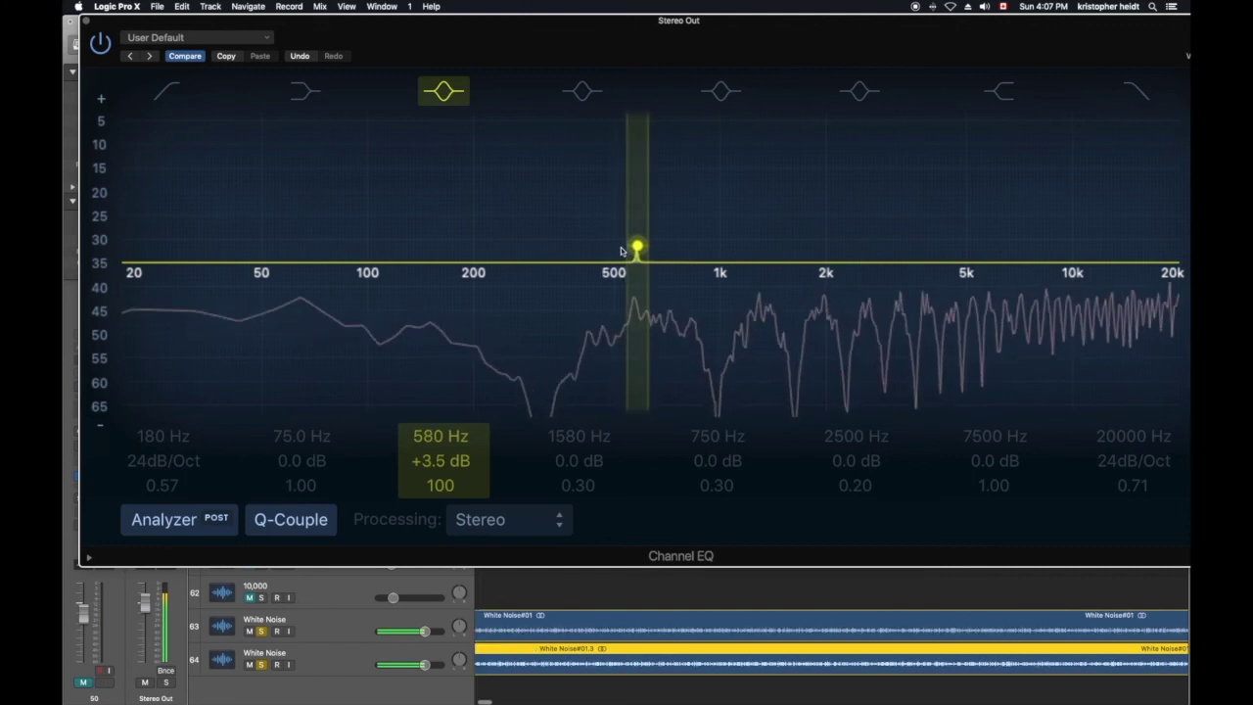
{"action": "left_click_drag", "start_coordinate": [621, 252], "coordinate": [702, 257]}
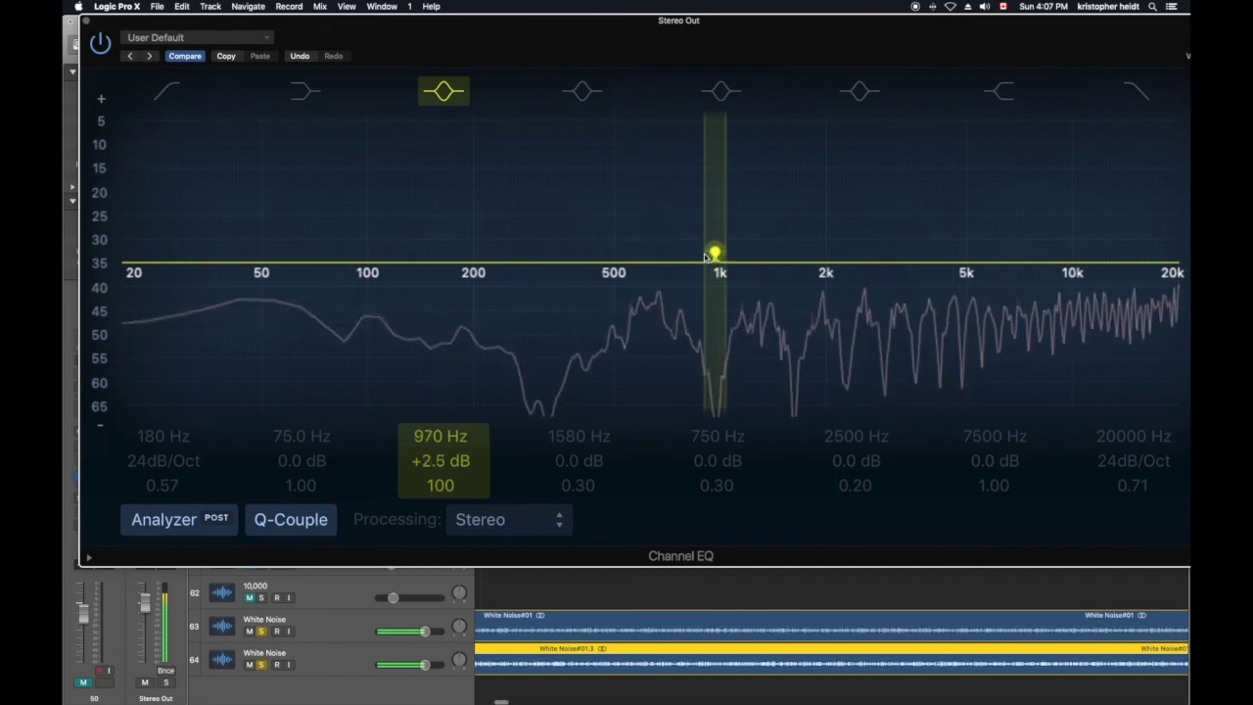
{"action": "left_click_drag", "start_coordinate": [704, 256], "coordinate": [793, 253]}
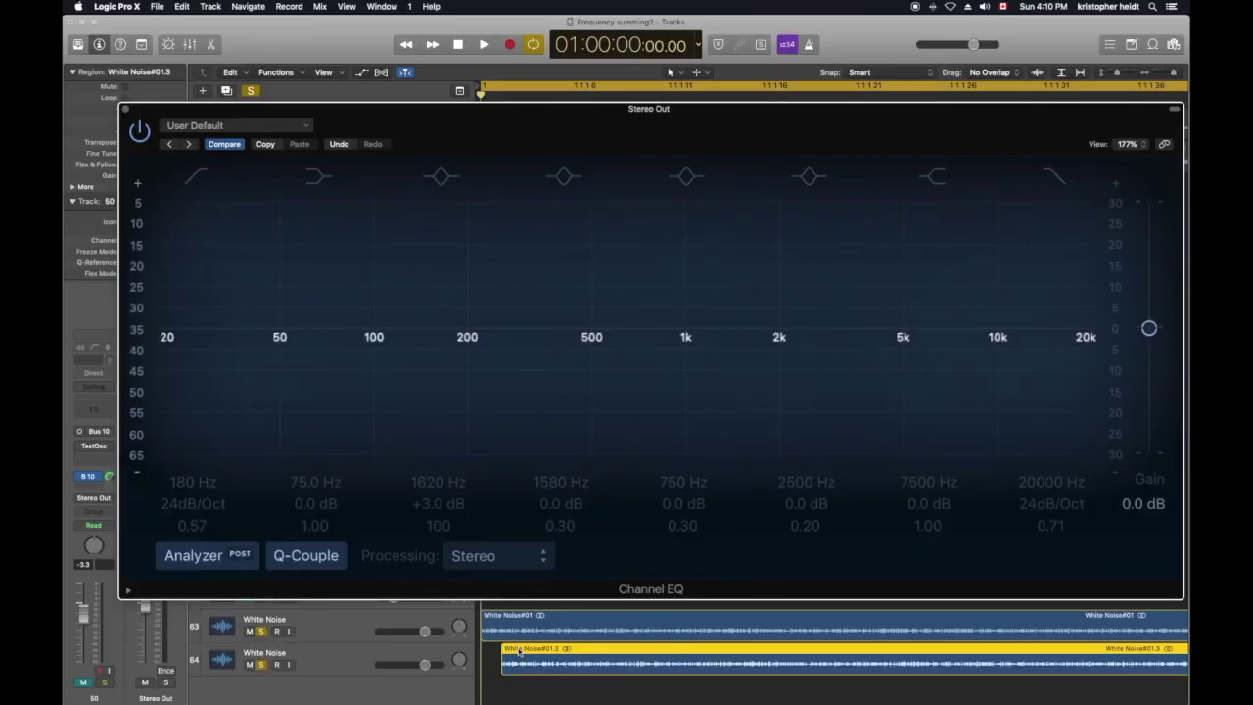
- Play both White Noise tracks with the shorter region offset, examine the analyzer curve, and return to the project start
{"action": "key", "text": "space"}
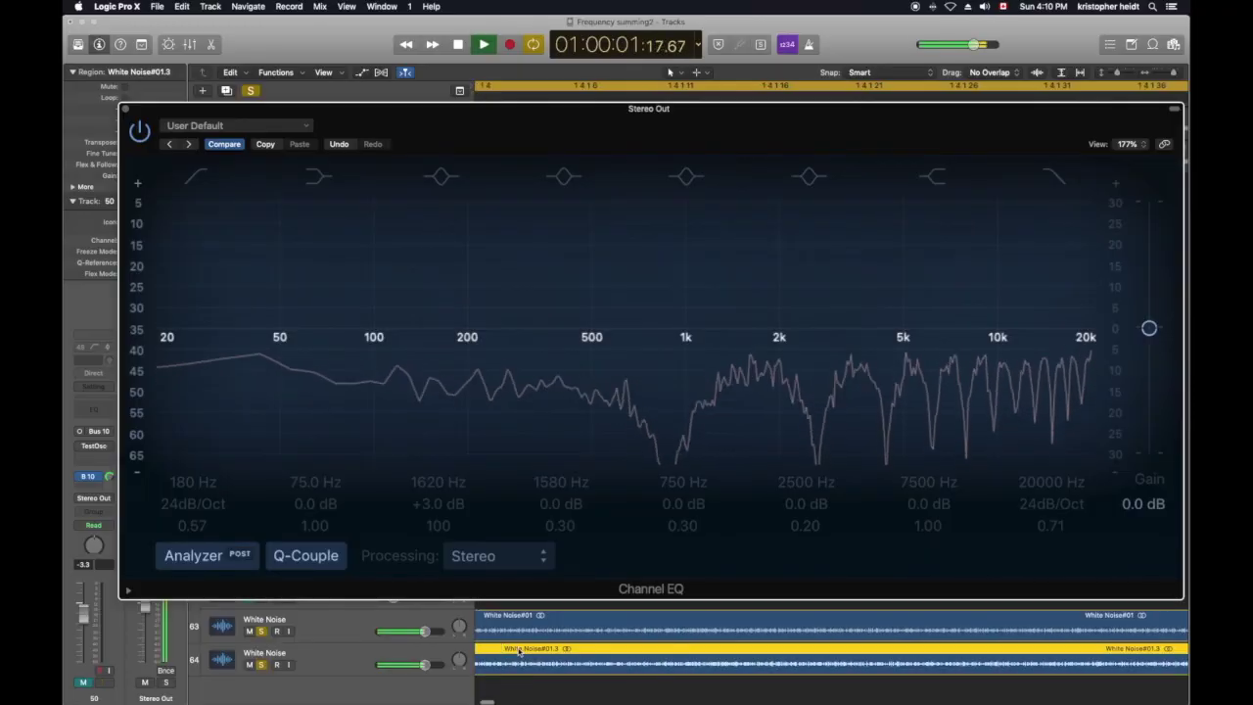
{"action": "key", "text": "space"}
{"action": "key", "text": "Return"}
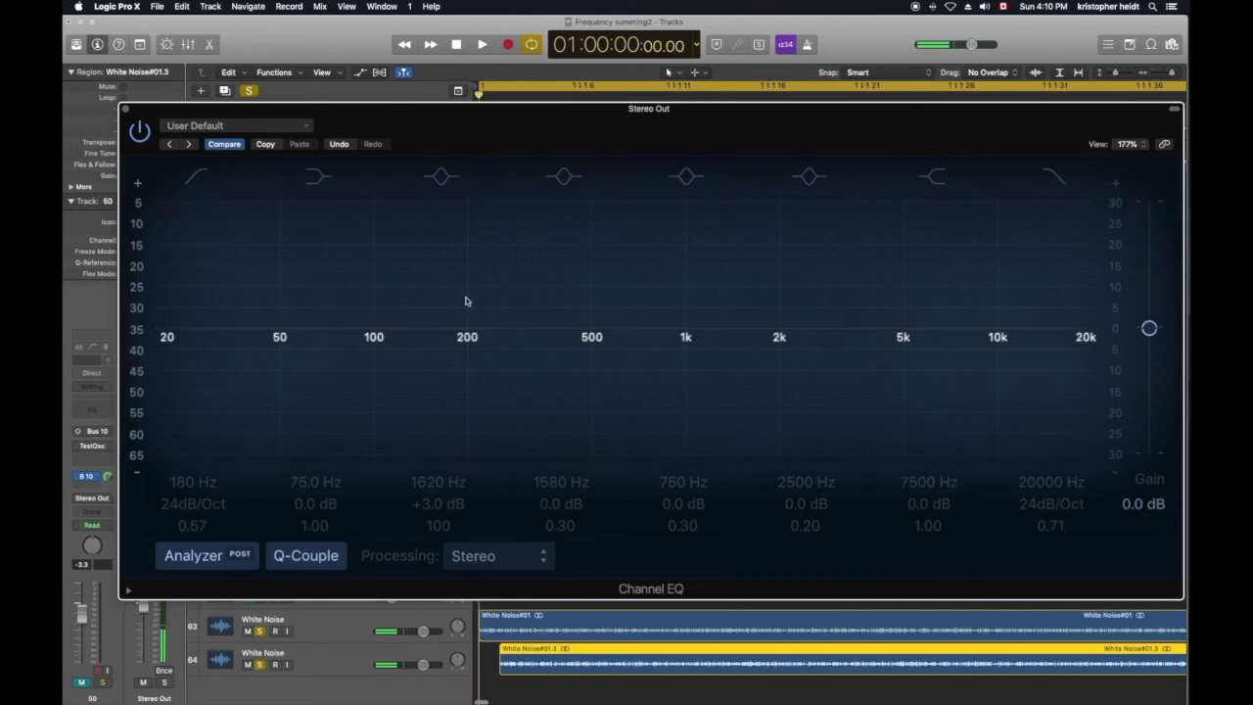
- Shift the lower white noise region progressively later until it starts at 01:00:00:00.05, playing both tracks to compare the analyzer curves
{"action": "left_click_drag", "start_coordinate": [534, 651], "coordinate": [551, 650]}
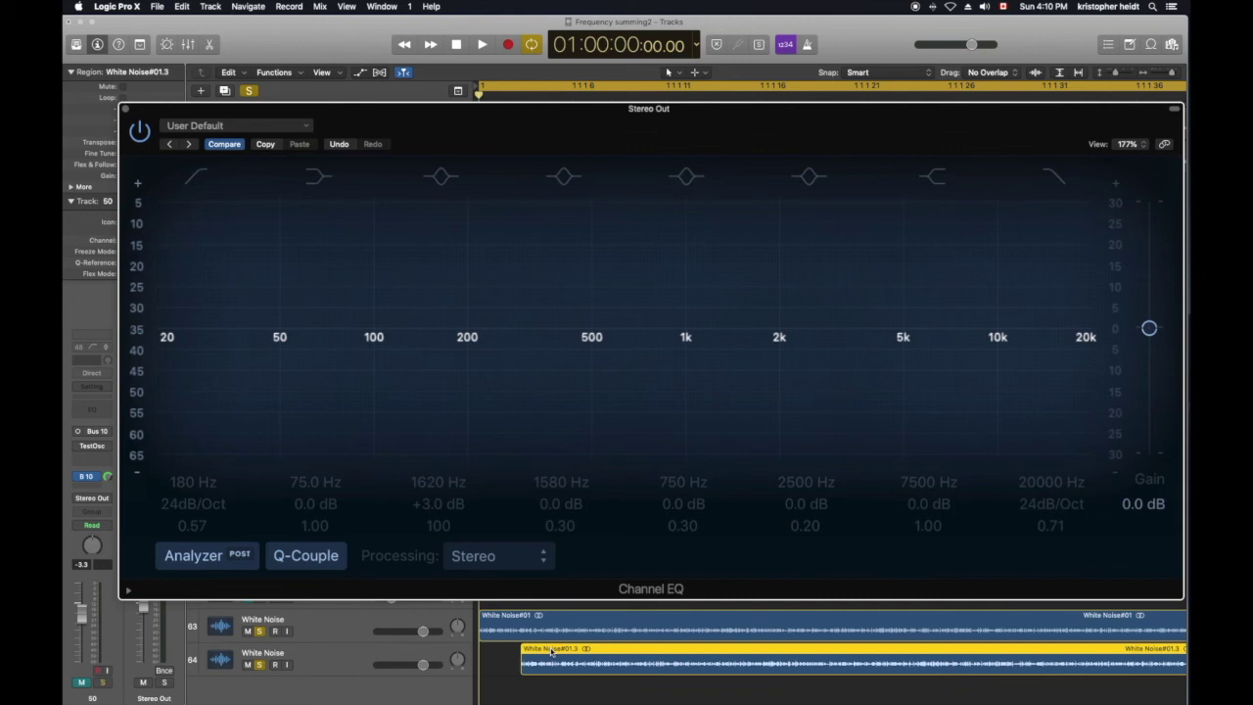
{"action": "key", "text": "space"}
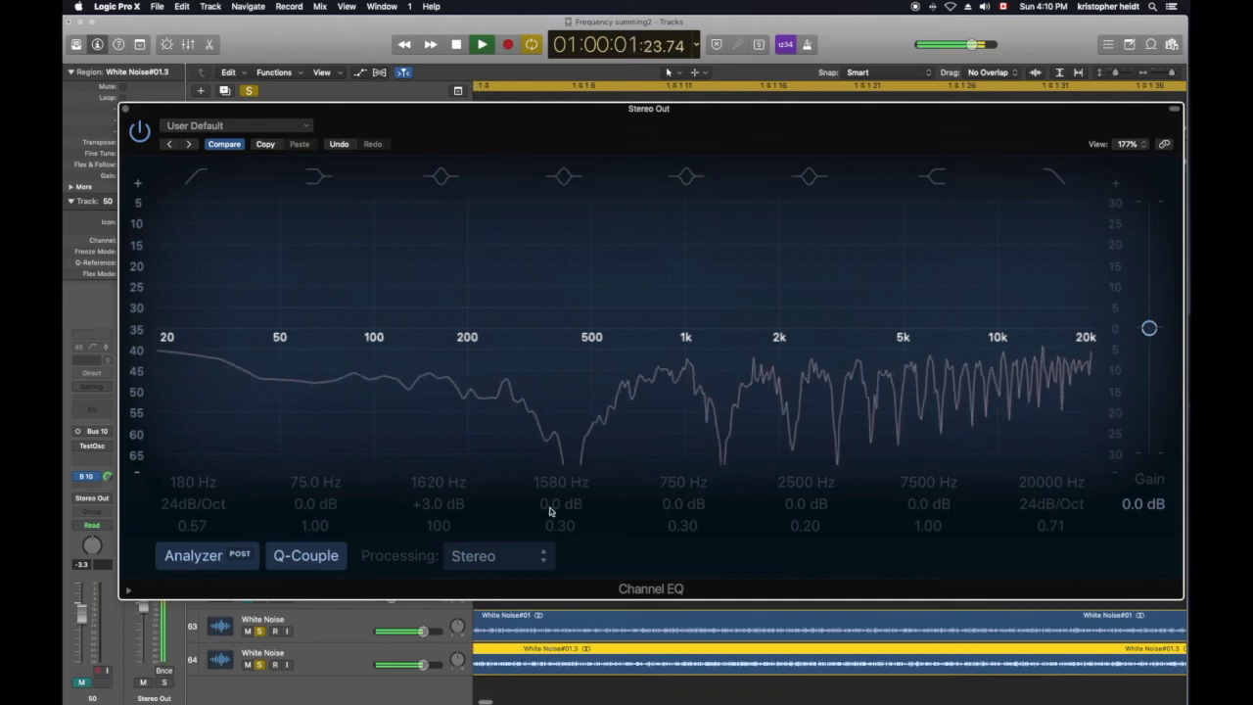
{"action": "key", "text": "space"}
{"action": "left_click_drag", "start_coordinate": [577, 652], "coordinate": [610, 652]}
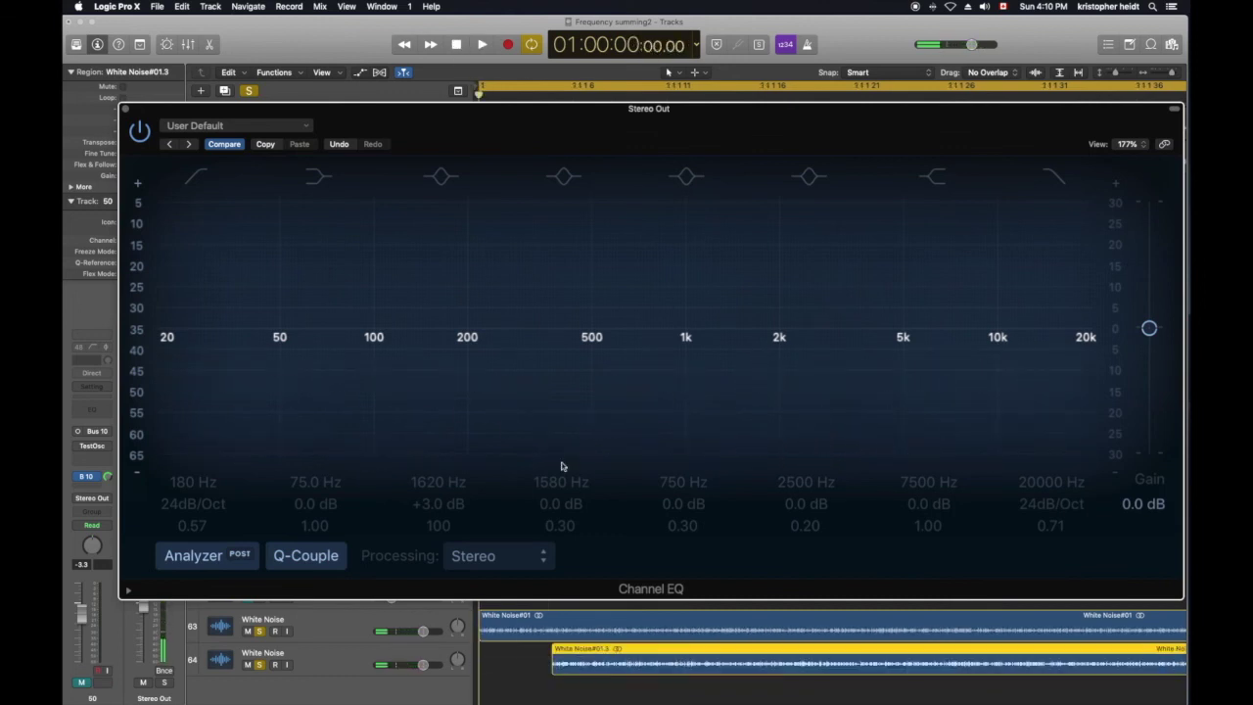
{"action": "left_click", "coordinate": [482, 45]}
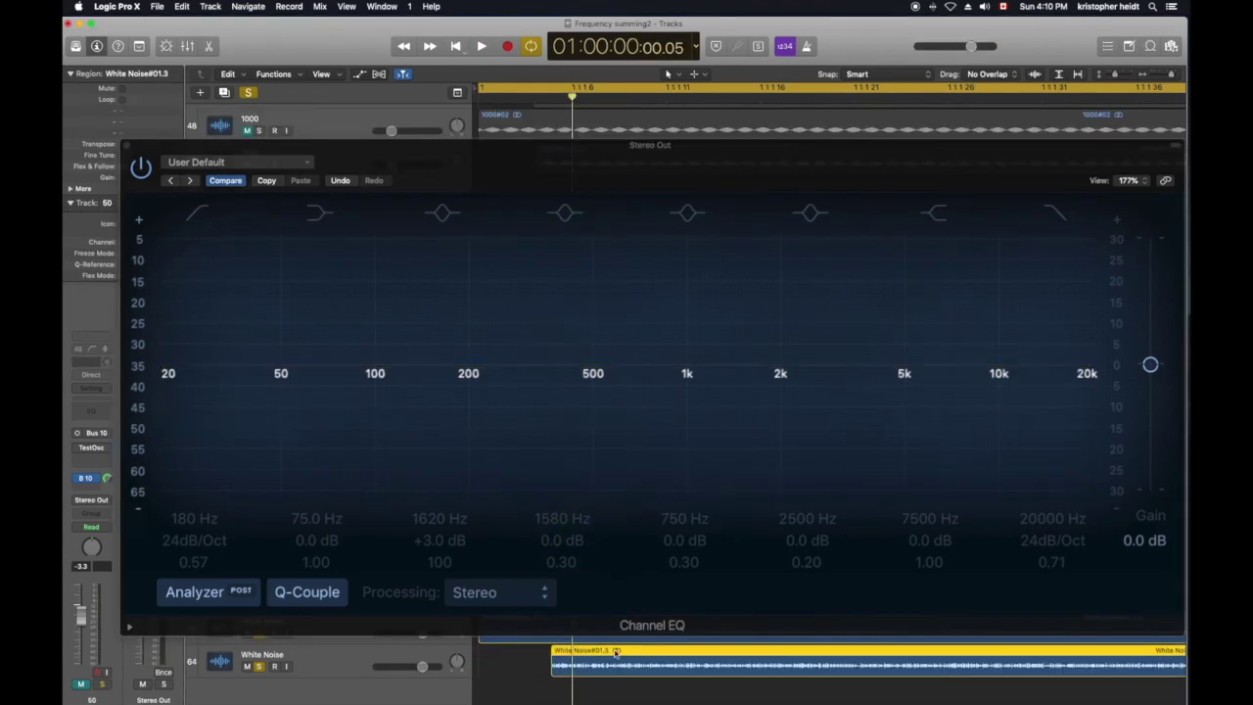
{"action": "left_click_drag", "start_coordinate": [615, 652], "coordinate": [636, 652]}
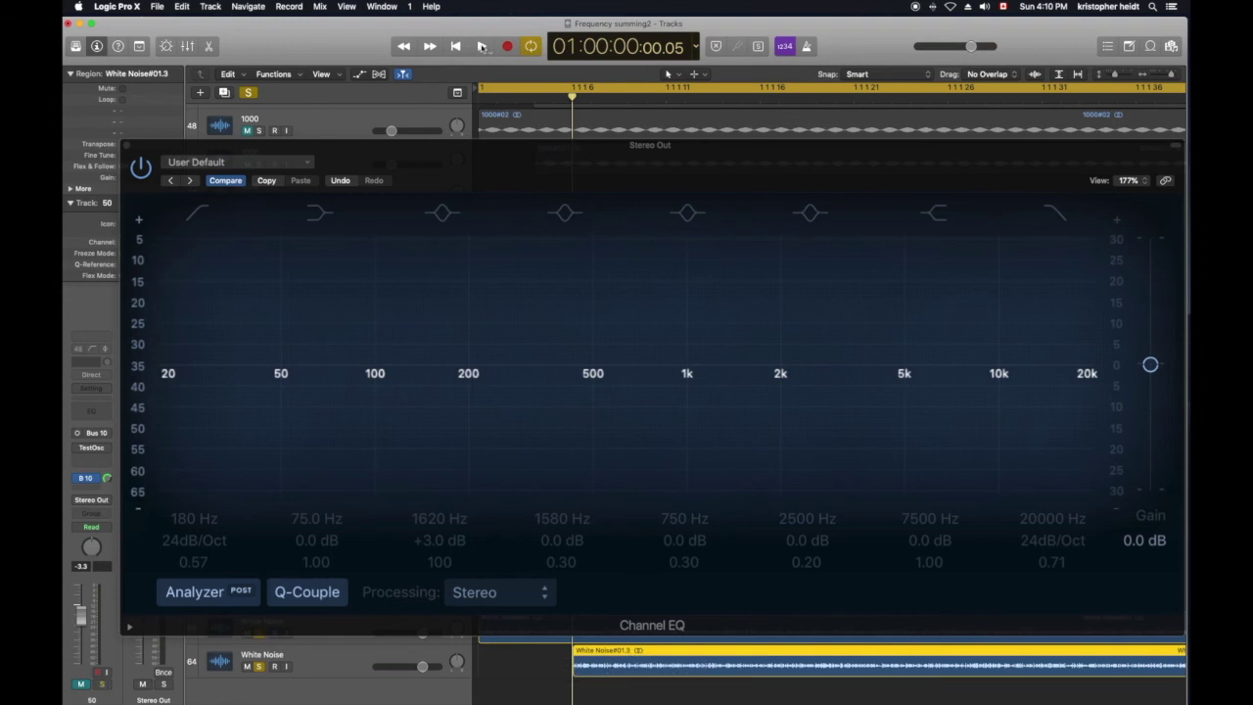
{"action": "left_click", "coordinate": [483, 46]}
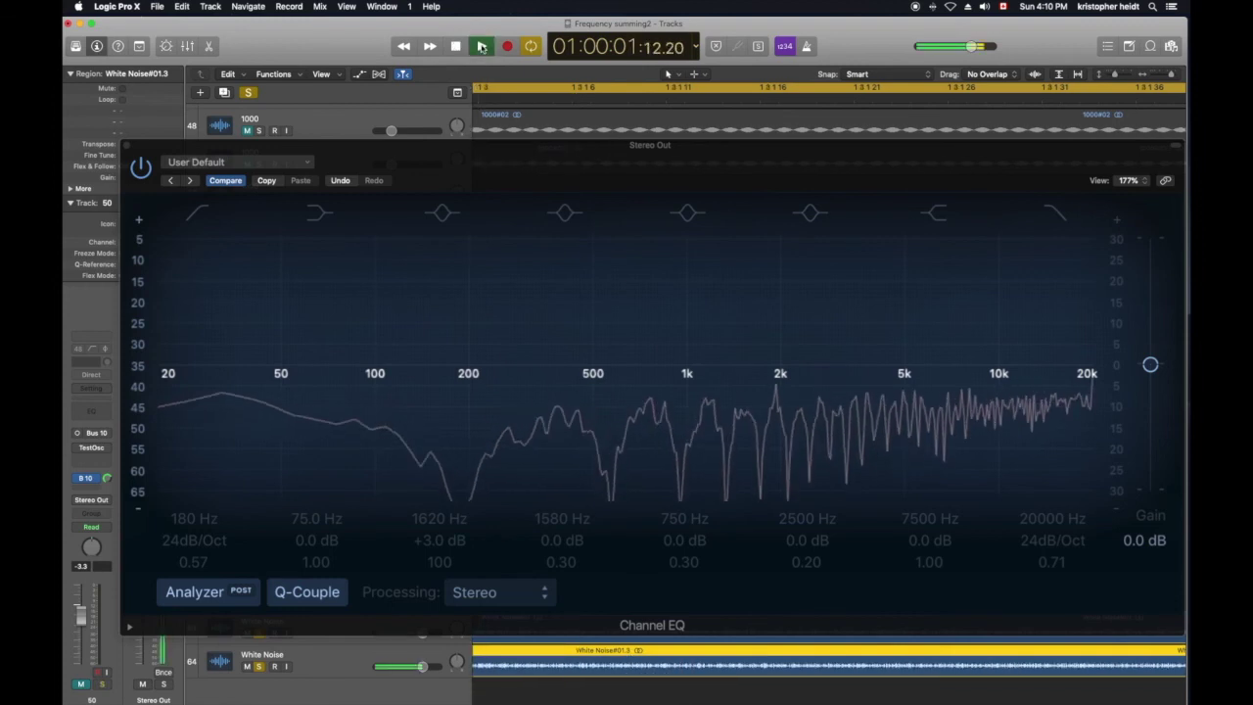